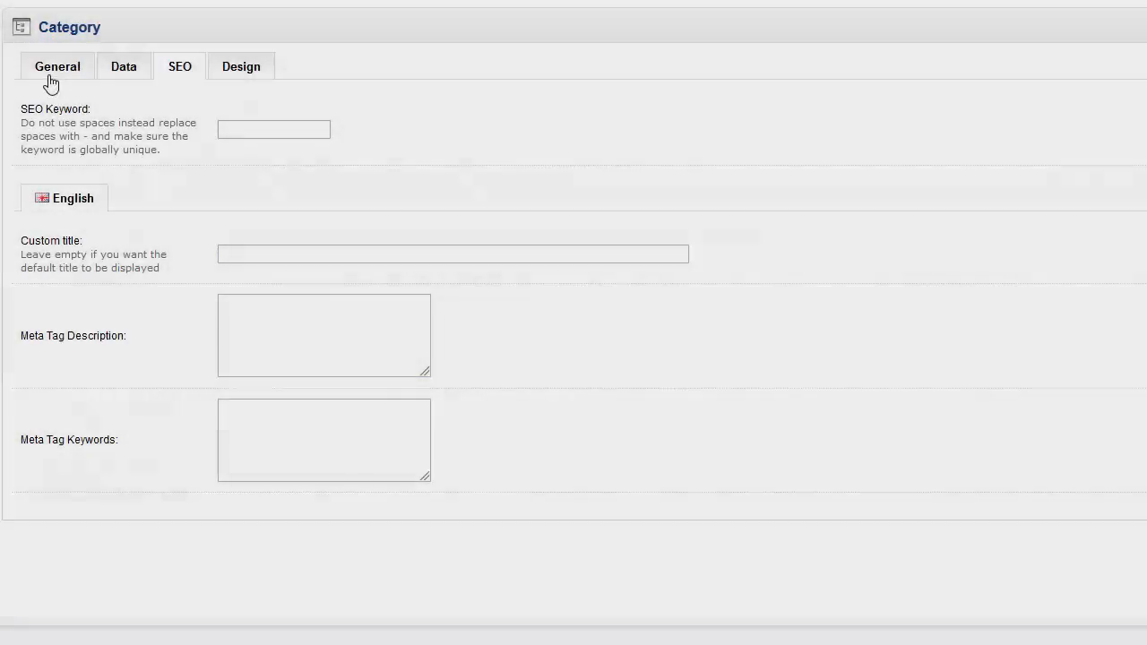
# Review the category name and the description area in the category's general settings
pyautogui.click(46, 75)
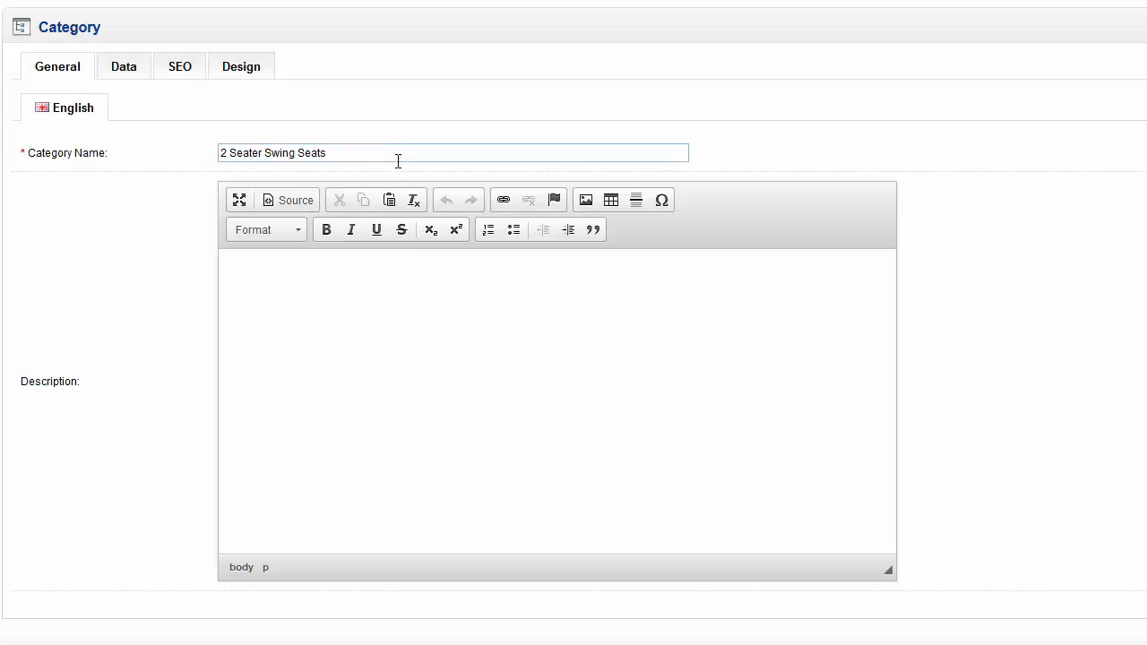
pyautogui.moveTo(396, 162); pyautogui.dragTo(209, 152)
pyautogui.click(229, 152)
pyautogui.click(372, 284)
# Examine the category's data settings, including its parent category, stores, image, sort order and status
pyautogui.click(128, 71)
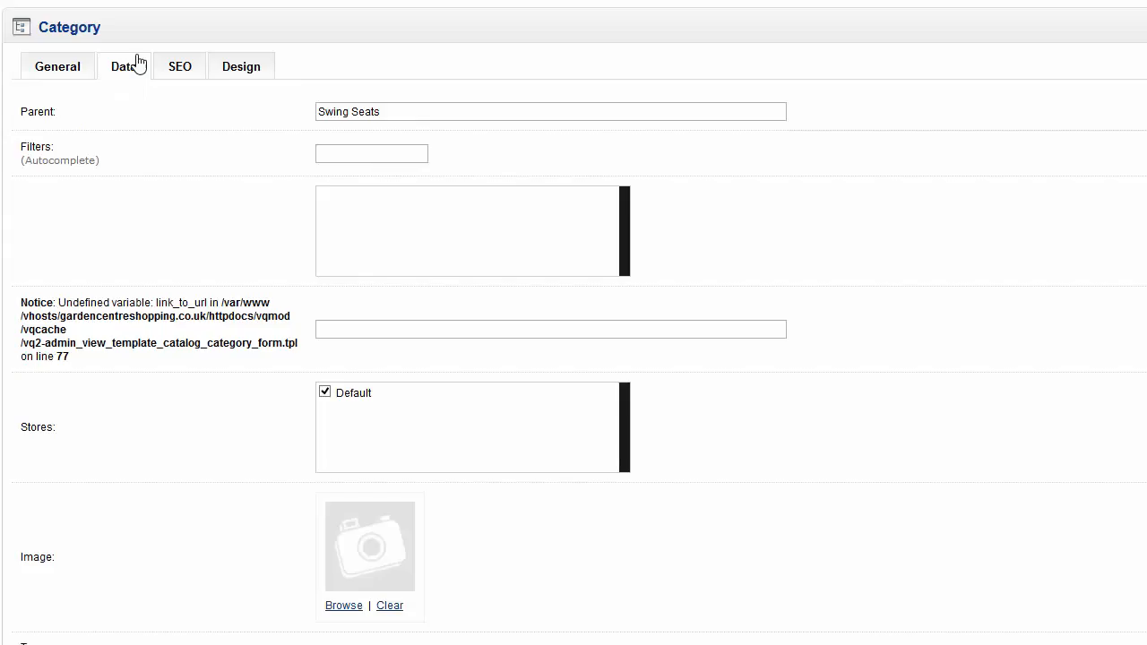
pyautogui.click(425, 113)
pyautogui.hotkey('ctrl', 'a')
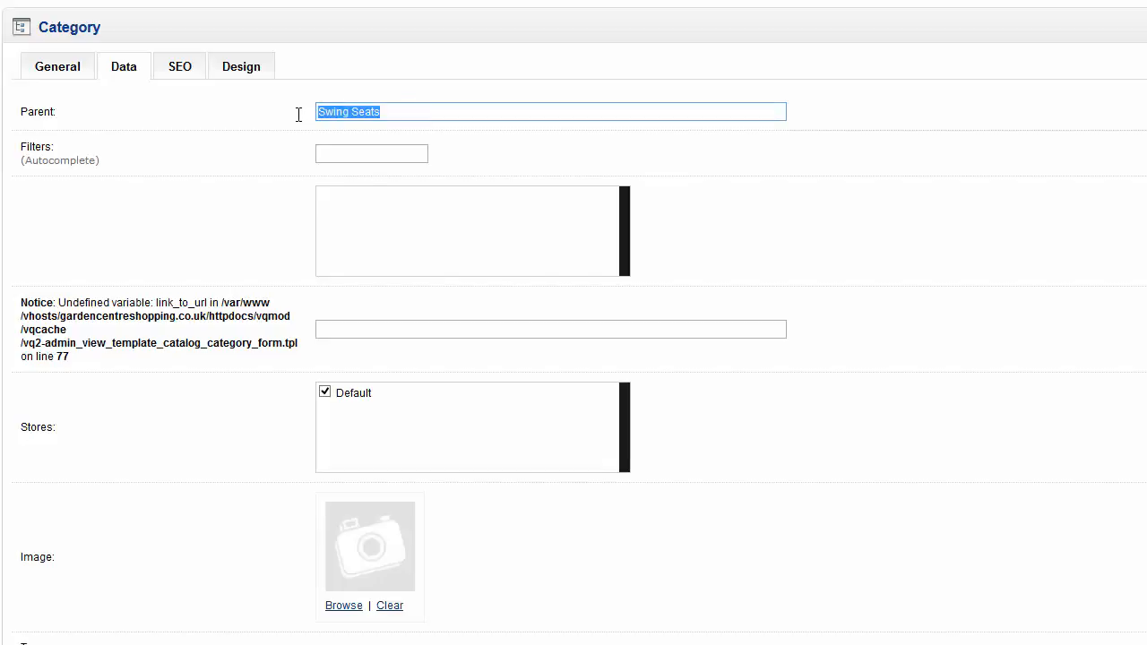
pyautogui.click(393, 112)
pyautogui.scroll(-3, 275, 174)
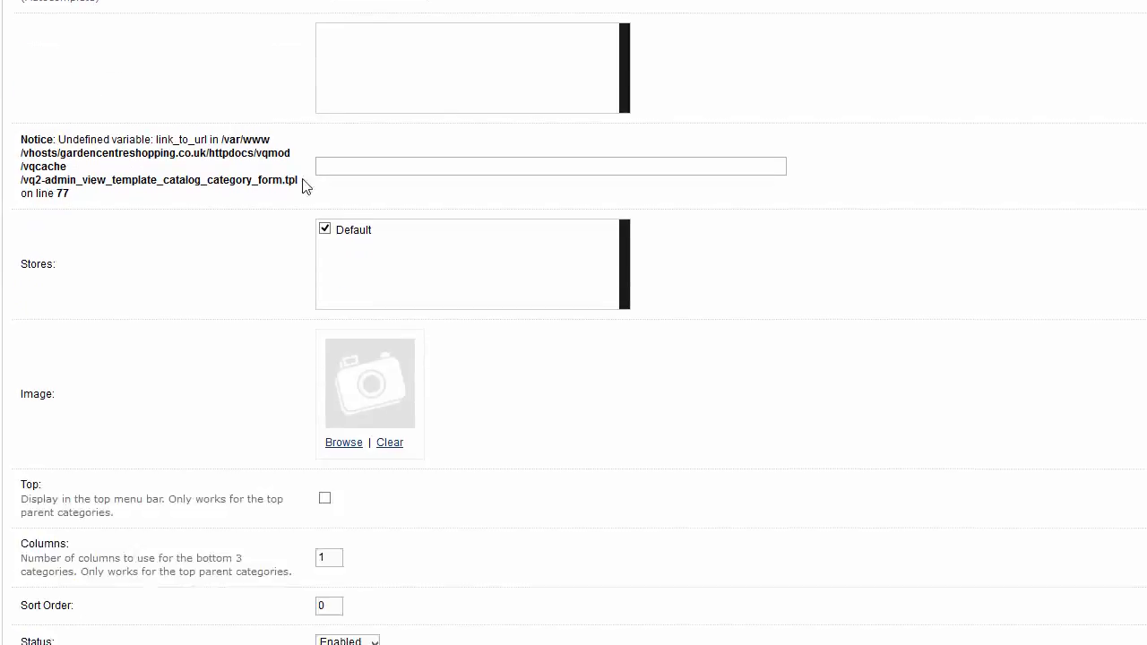
pyautogui.scroll(-1, 374, 433)
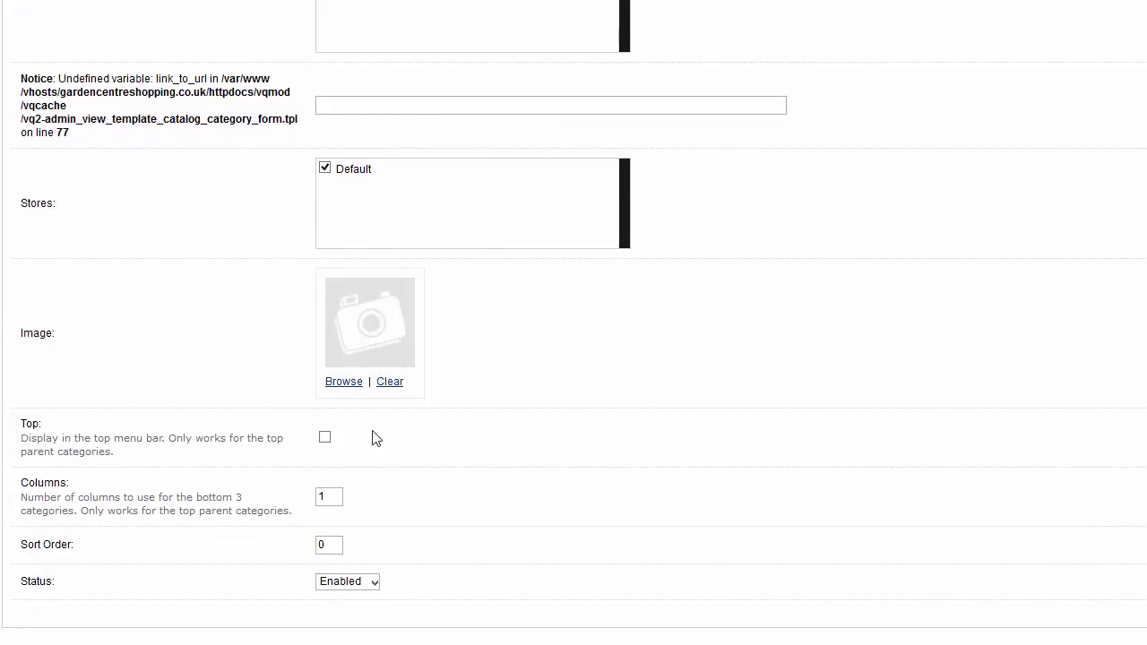
pyautogui.moveTo(331, 521); pyautogui.dragTo(313, 519)
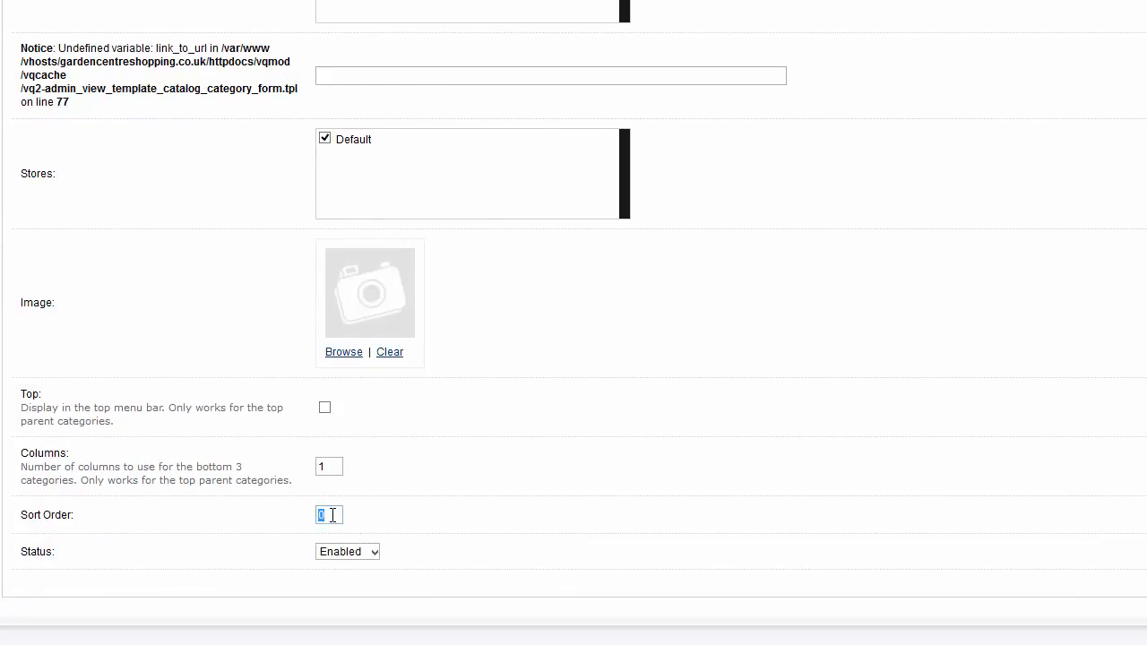
pyautogui.scroll(4, 121, 400)
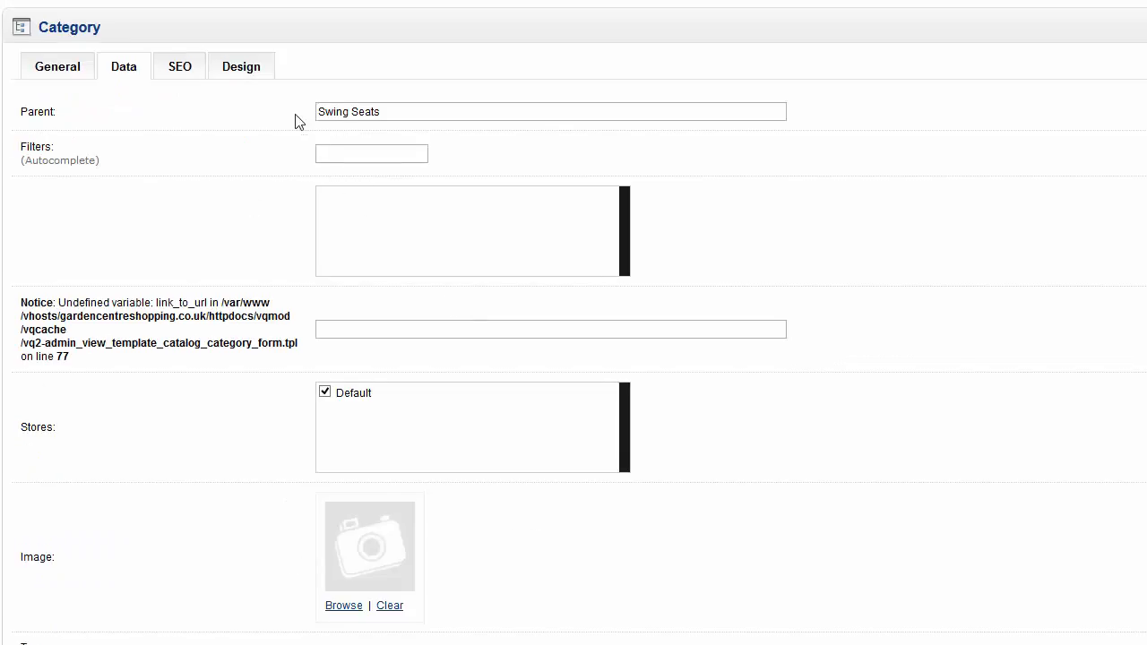
pyautogui.scroll(-5, 224, 269)
pyautogui.middleClick(231, 322)
# Review the category's SEO fields and look at the Winawood and Rattan menus on the storefront
pyautogui.click(195, 69)
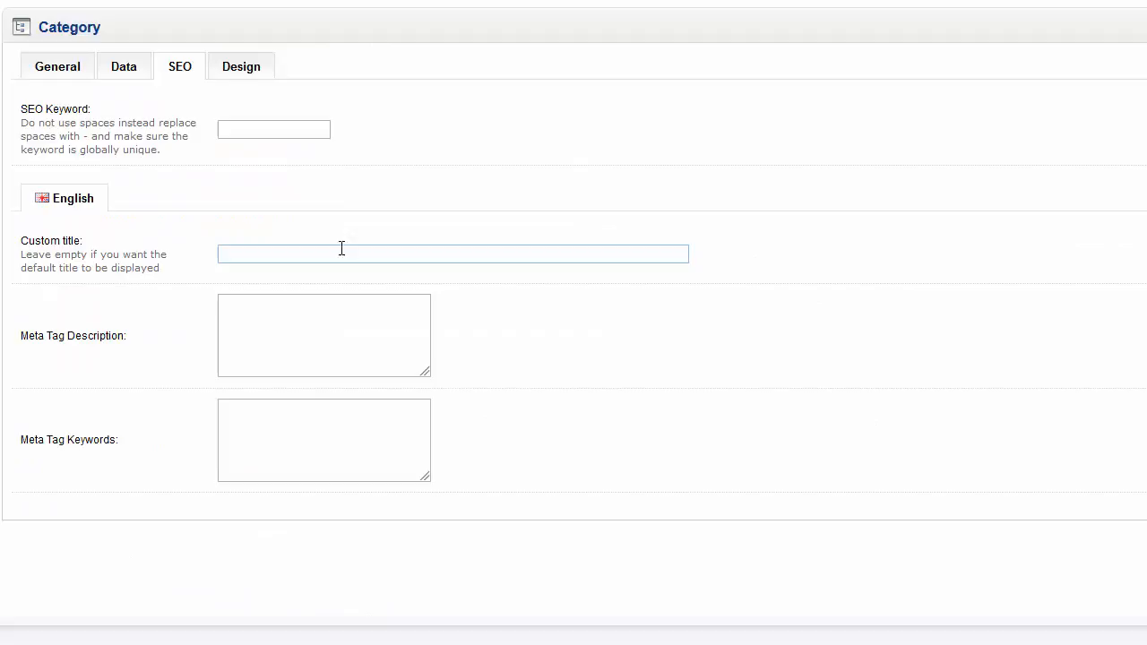
pyautogui.click(289, 131)
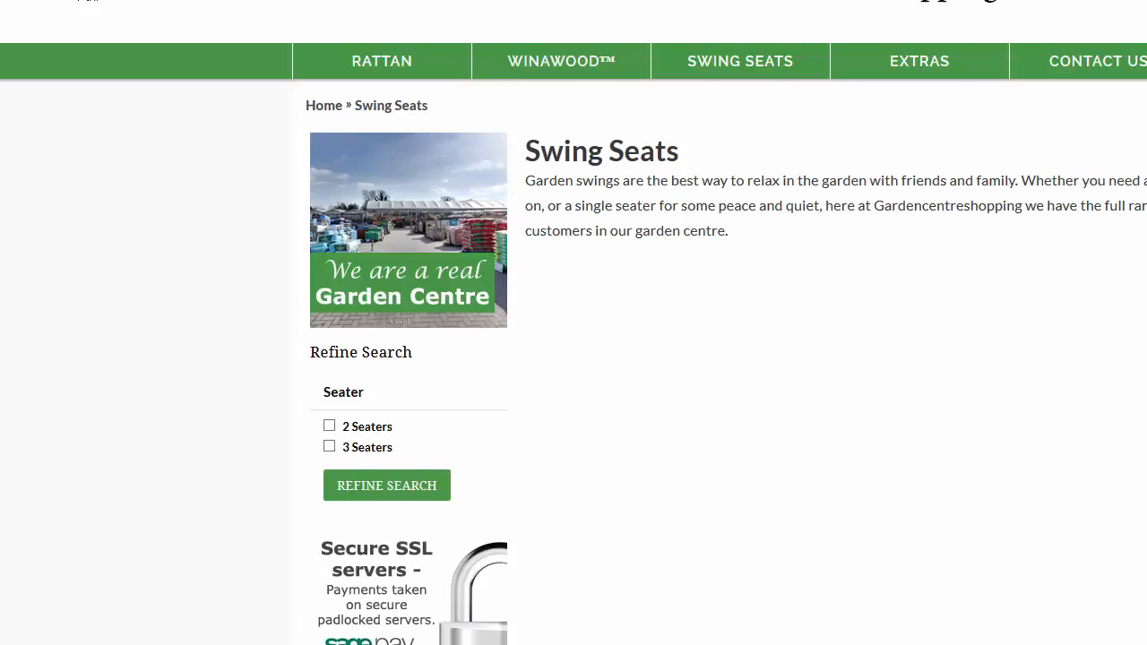
pyautogui.moveTo(721, 66)
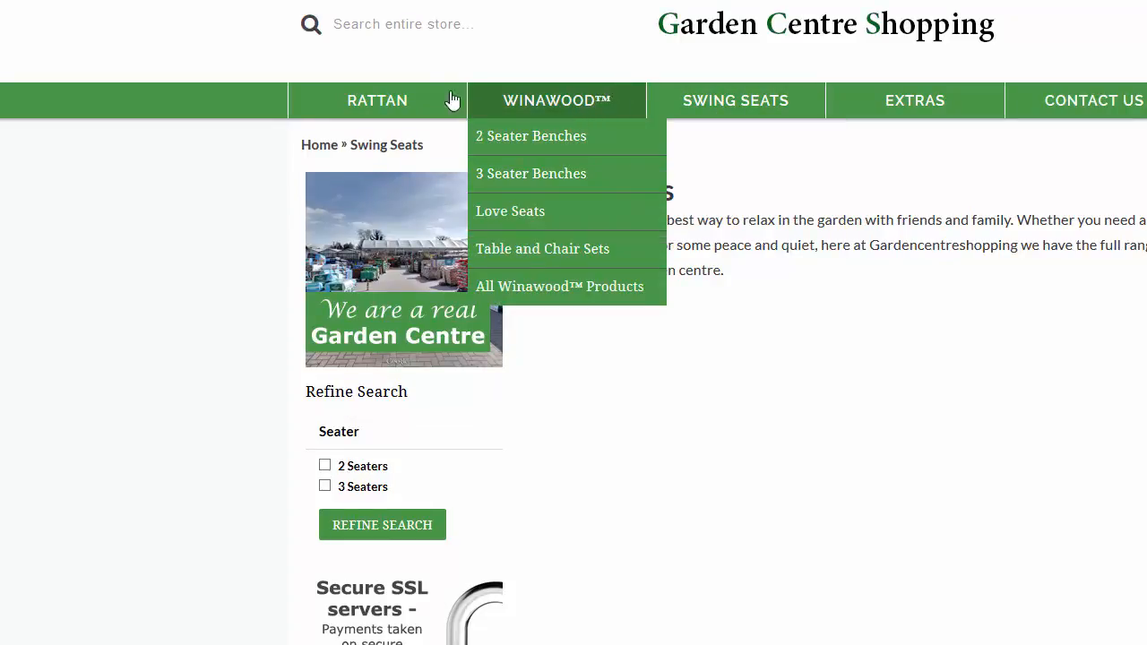
pyautogui.moveTo(409, 100)
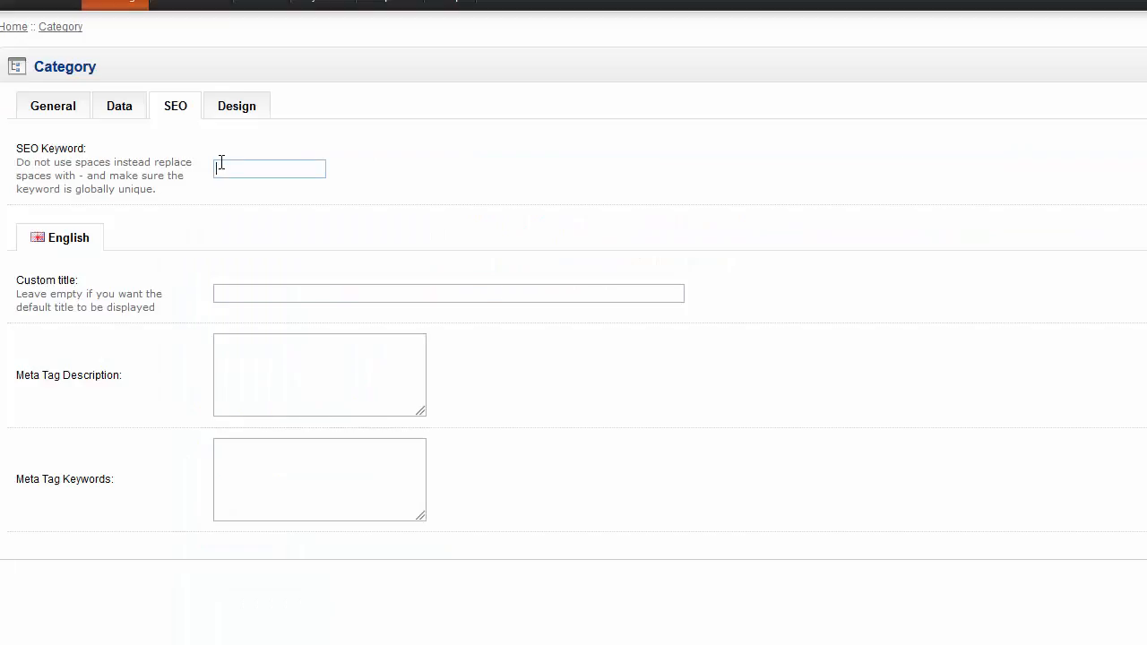
# Set the category's SEO keyword to two-seater-swing-seats
pyautogui.click(70, 123)
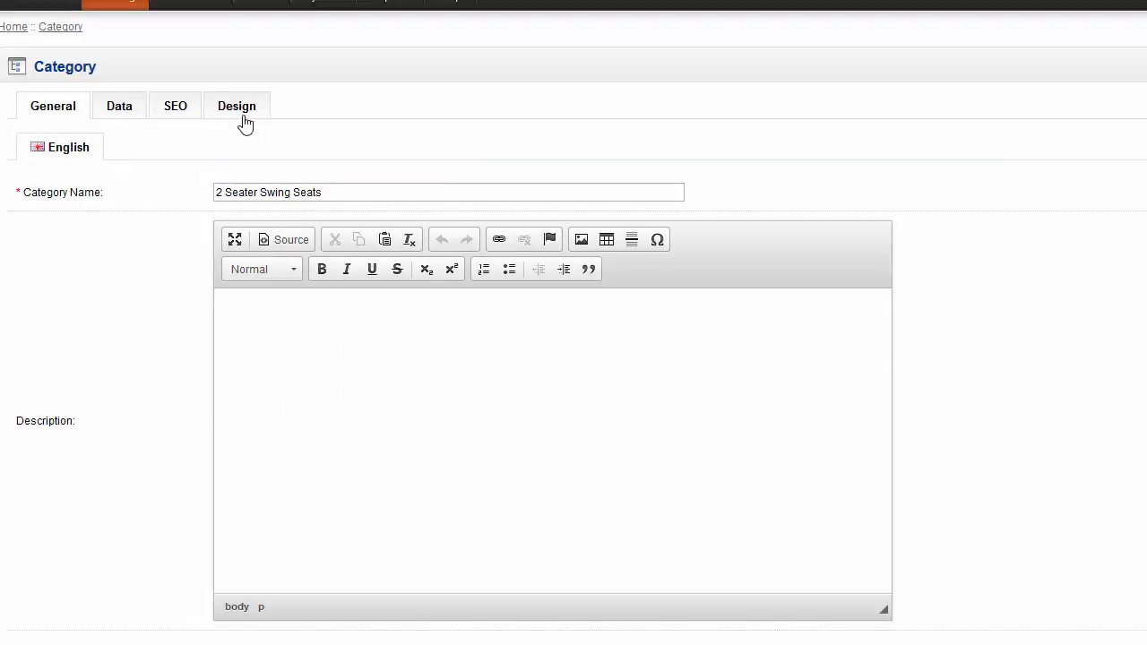
pyautogui.click(183, 108)
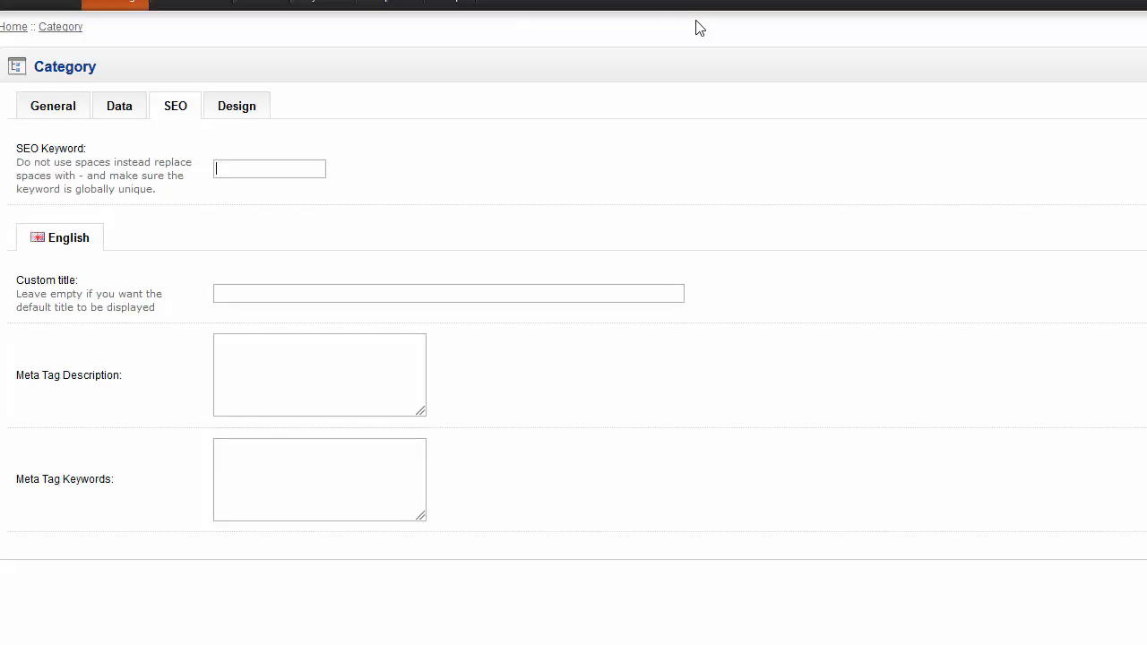
pyautogui.write('two-seater')
pyautogui.write('-swing')
pyautogui.write('s')
pyautogui.write('sea')
pyautogui.write('ts')
# Set the custom title to "Exclusive 2 Seater Swing Seat Range - Browse Online Now!"
pyautogui.click(217, 296)
pyautogui.write('Excl')
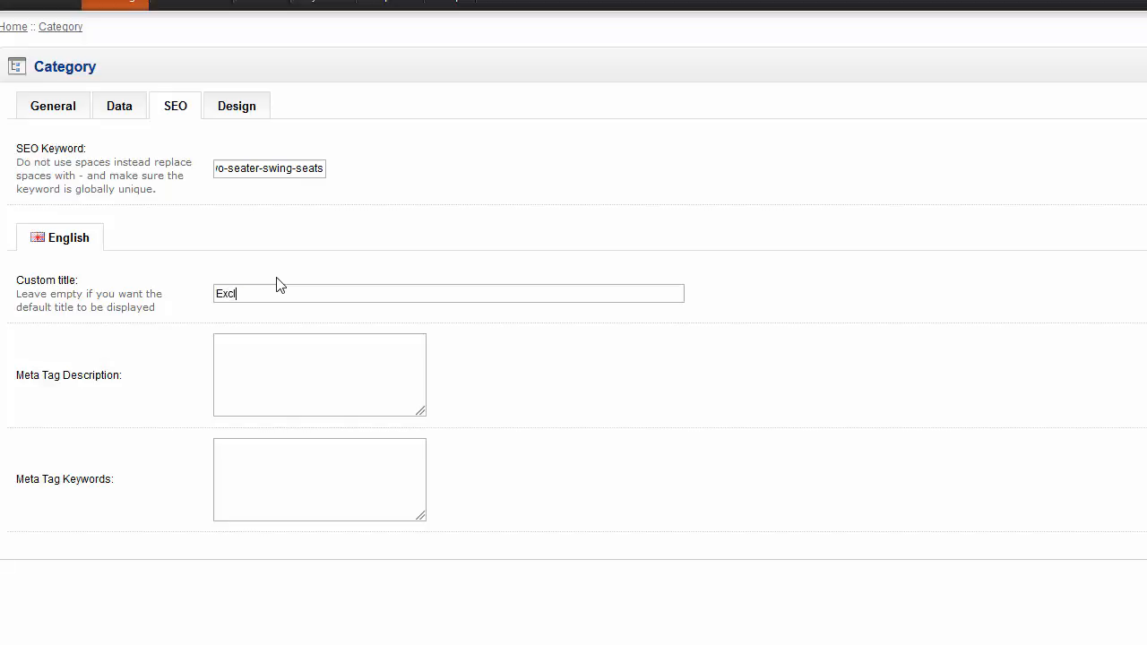
pyautogui.write('usive 2 Seater Swing Seat Range -')
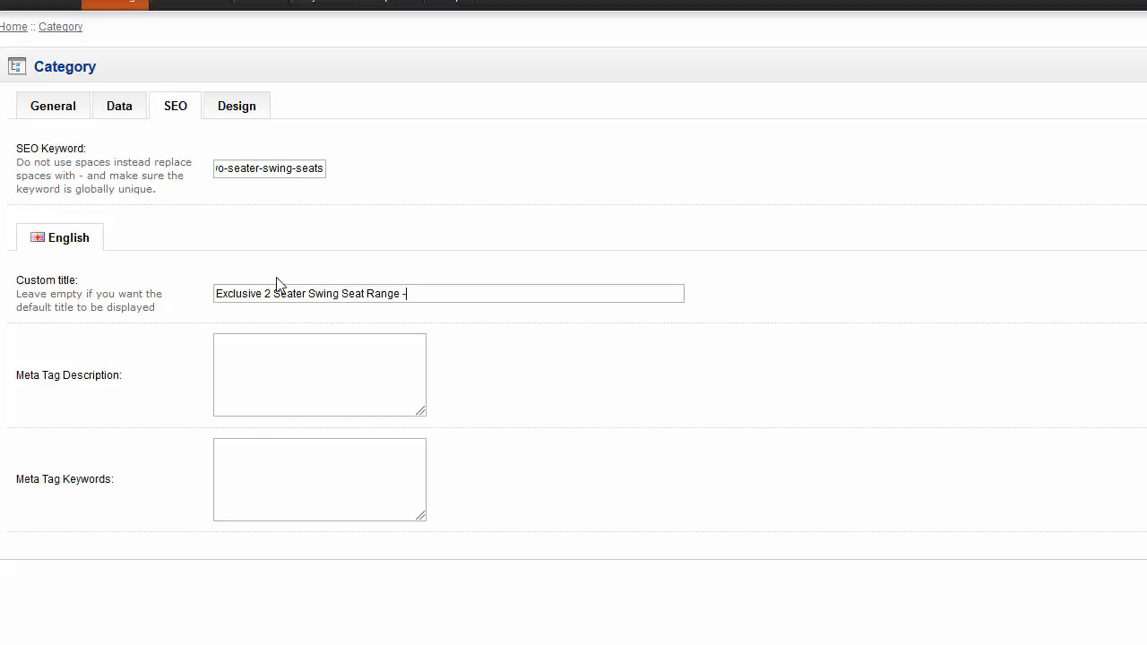
pyautogui.write('Beow')
pyautogui.press('BackSpace')
pyautogui.press('BackSpace')
pyautogui.press('BackSpace')
pyautogui.write('rowse Online Now!')
pyautogui.moveTo(235, 294); pyautogui.dragTo(561, 301)
pyautogui.click(560, 299)
# Enter "2 seater, swing seats," as the category's meta tag keywords
pyautogui.click(320, 355)
pyautogui.moveTo(421, 413)
pyautogui.mouseDown()
pyautogui.moveTo(499, 447)
pyautogui.moveTo(421, 413)
pyautogui.mouseUp()
pyautogui.click(323, 449)
pyautogui.write('2 seater')
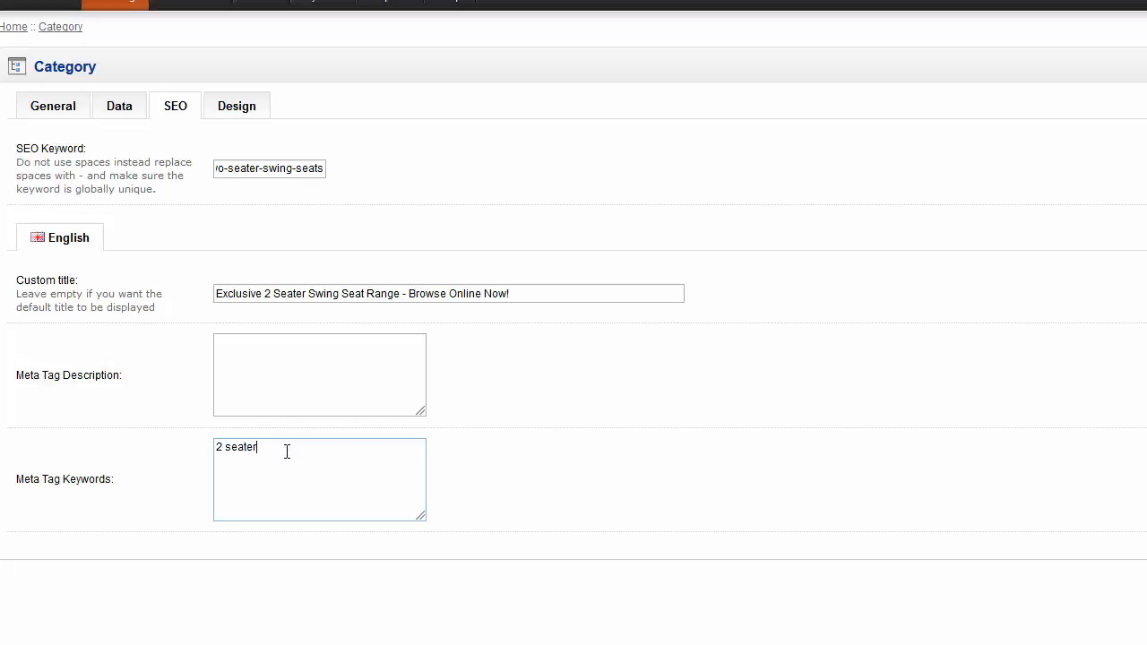
pyautogui.write(', swing seats,')
# Save the category and reopen 2 Seater Swing Seats at its SEO settings
pyautogui.click(237, 112)
pyautogui.click(178, 117)
pyautogui.scroll(-7, 512, 402)
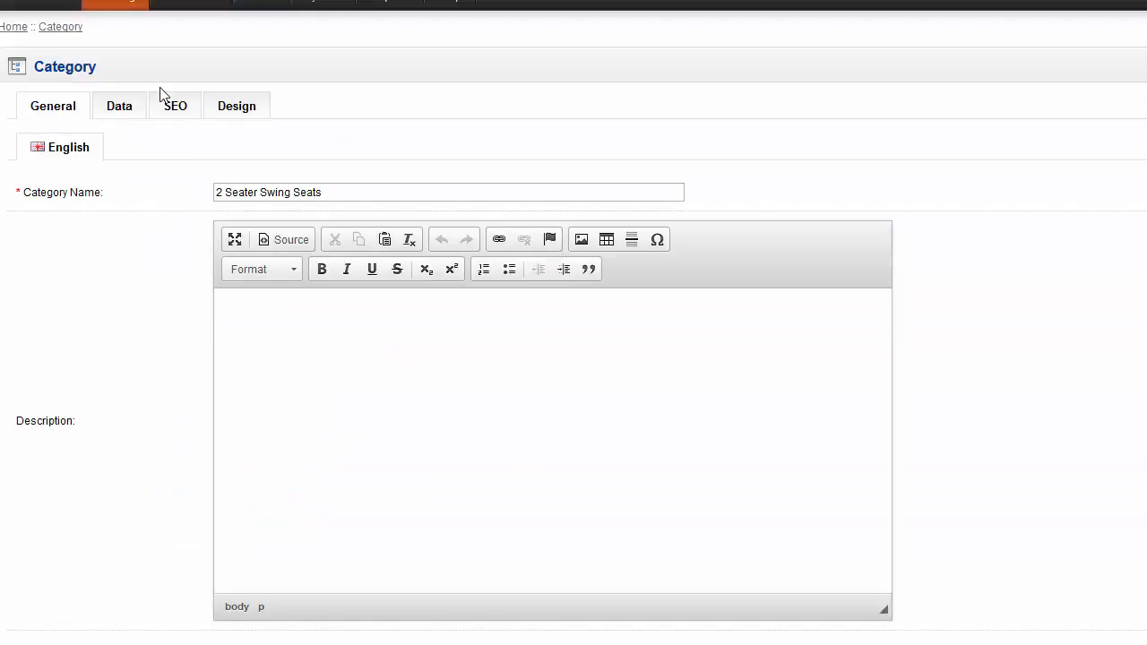
pyautogui.click(175, 106)
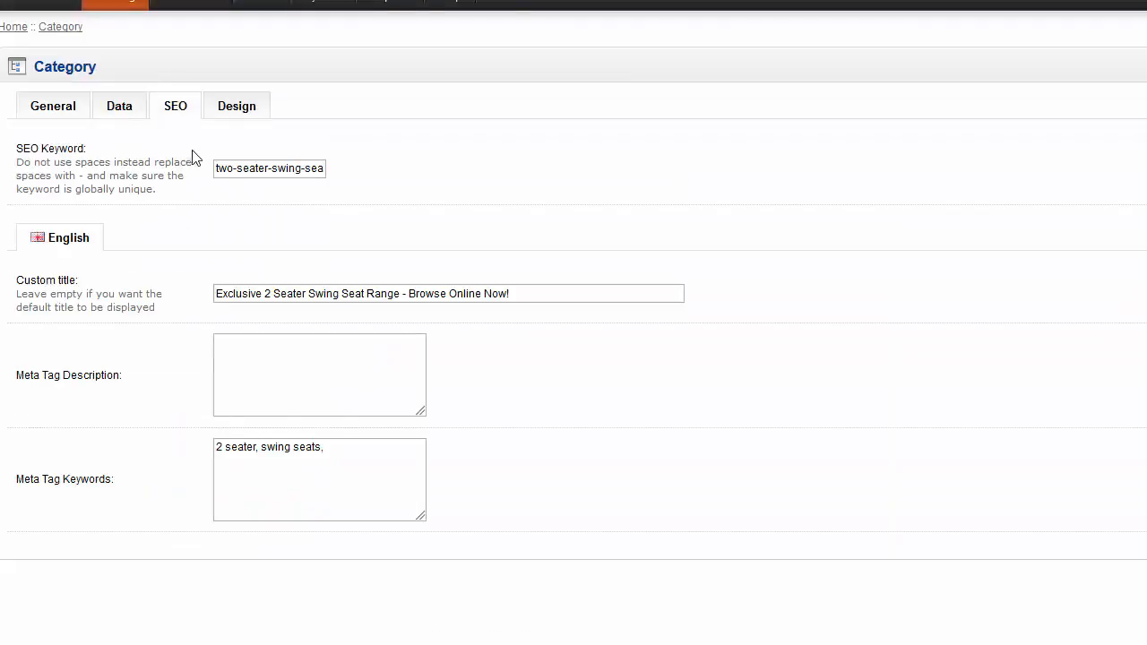
# Copy the SEO keyword and open swing-seats/two-seater-swing-seats on the storefront to check the category page
pyautogui.tripleClick(275, 170)
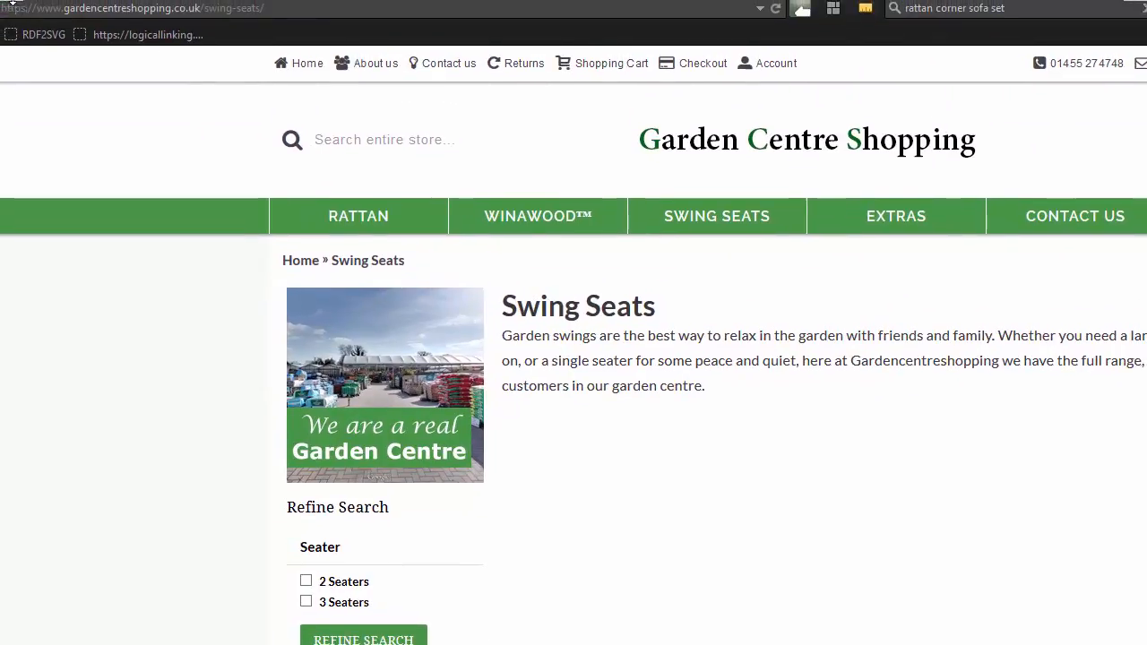
pyautogui.click(291, 11)
pyautogui.write('two-seater-swing-seats')
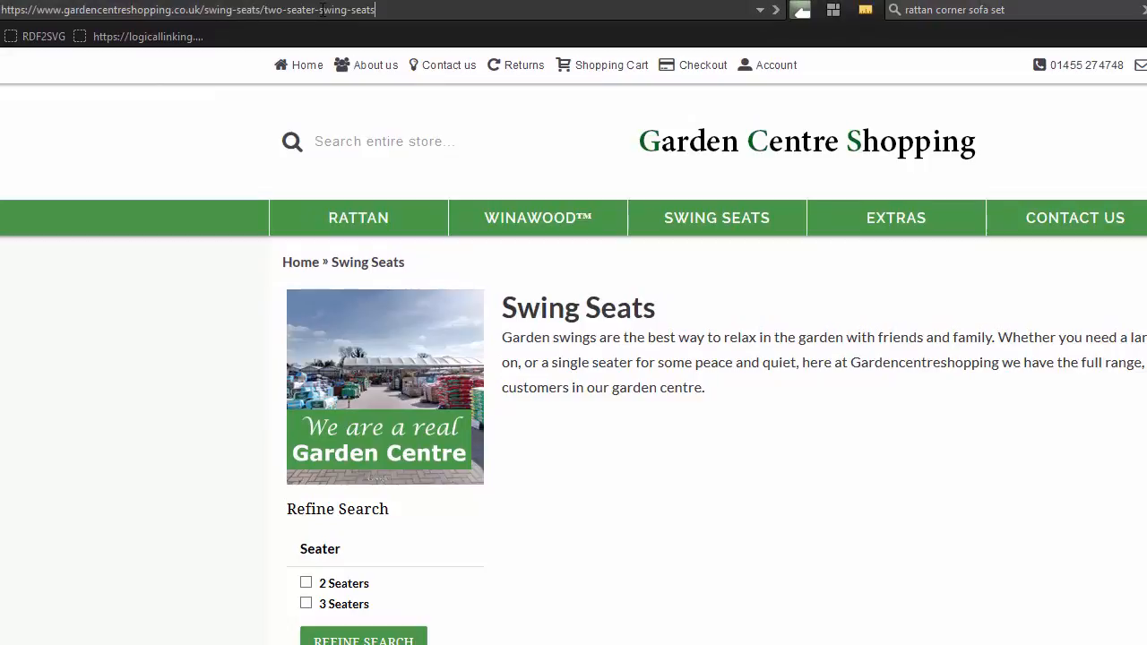
pyautogui.press('Return')
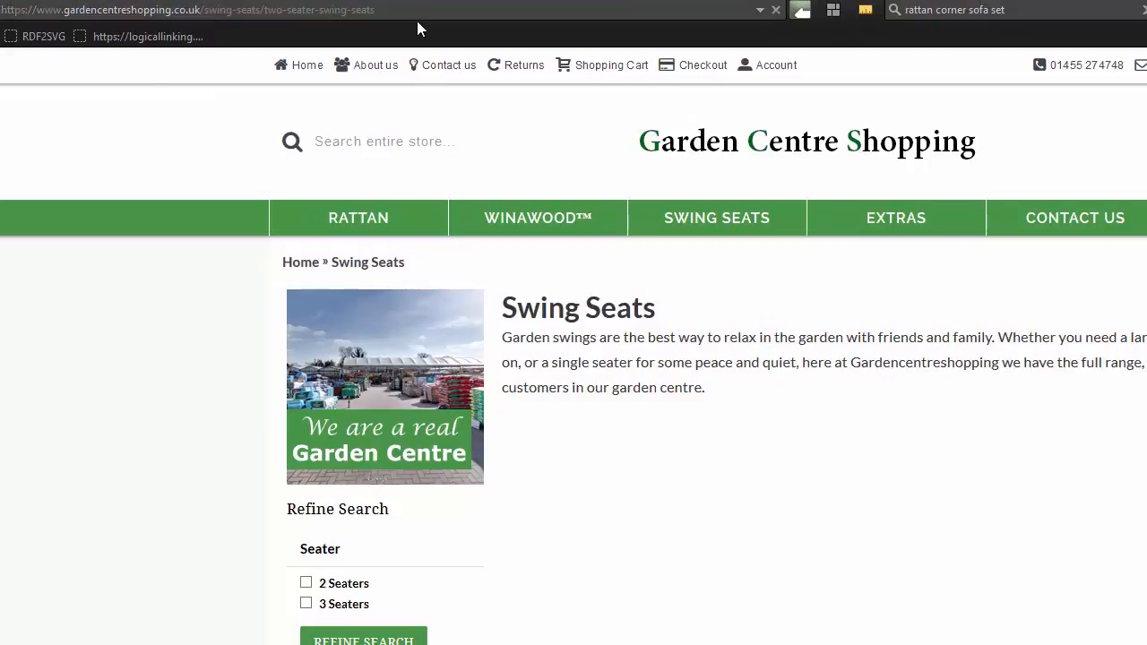
pyautogui.scroll(-3, 842, 310)
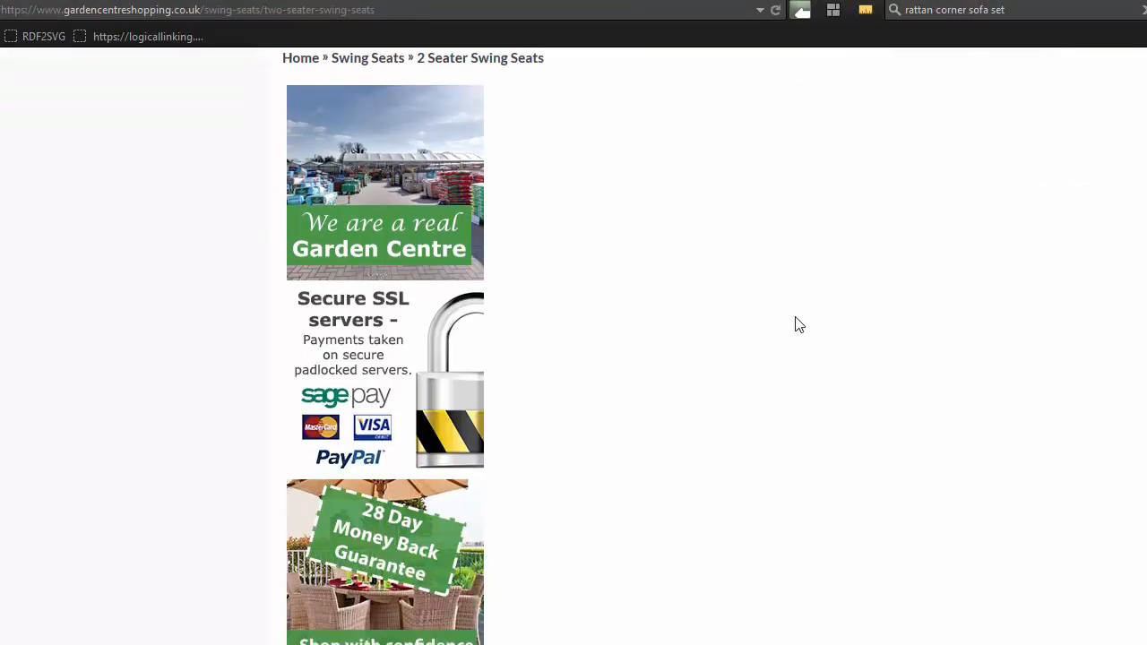
pyautogui.scroll(3, 796, 323)
pyautogui.hotkey('ctrl', 'a')
pyautogui.click(584, 328)
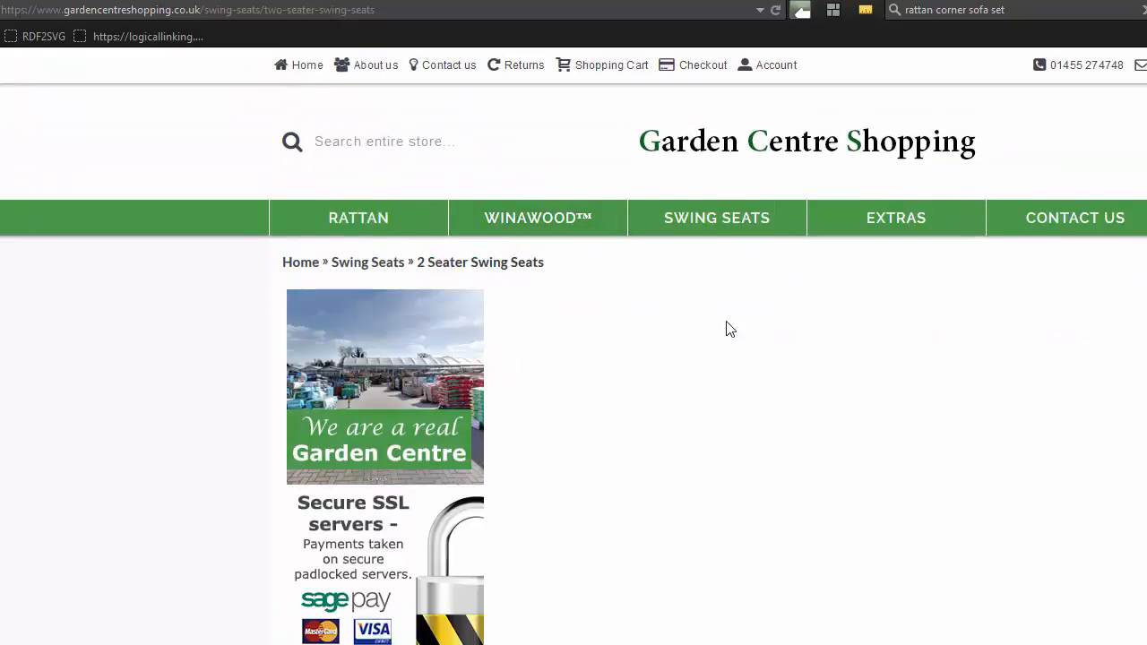
# Return to the category form in the OpenCart admin and copy the category name into the description
pyautogui.hotkey('ctrl', 'Tab')
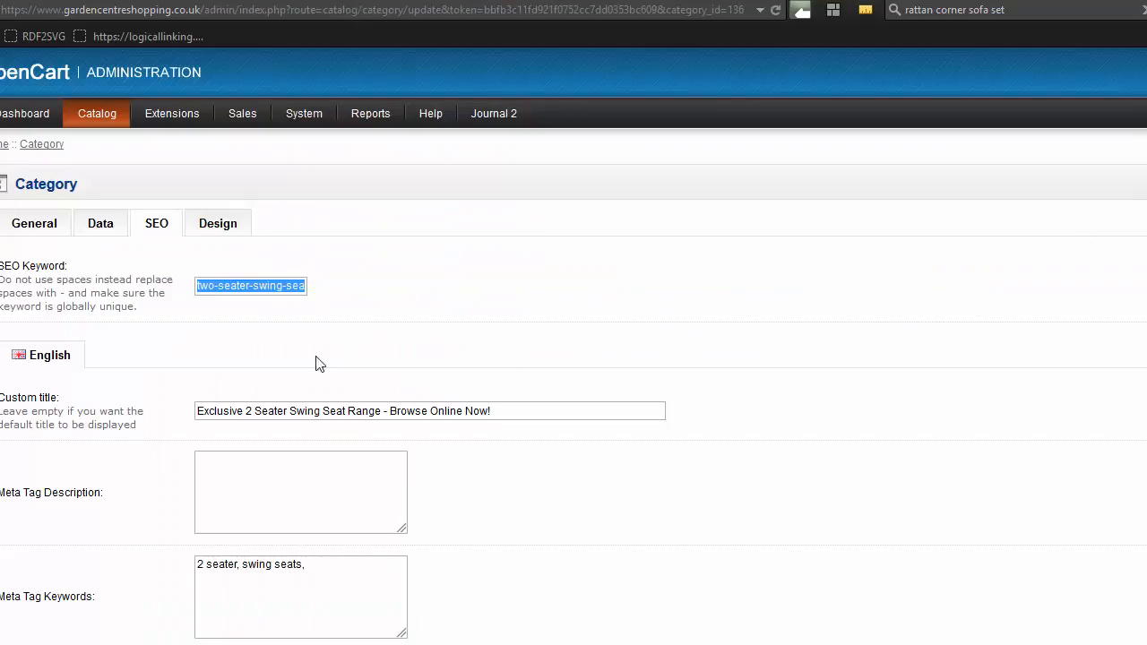
pyautogui.click(36, 223)
pyautogui.moveTo(331, 311); pyautogui.dragTo(190, 313)
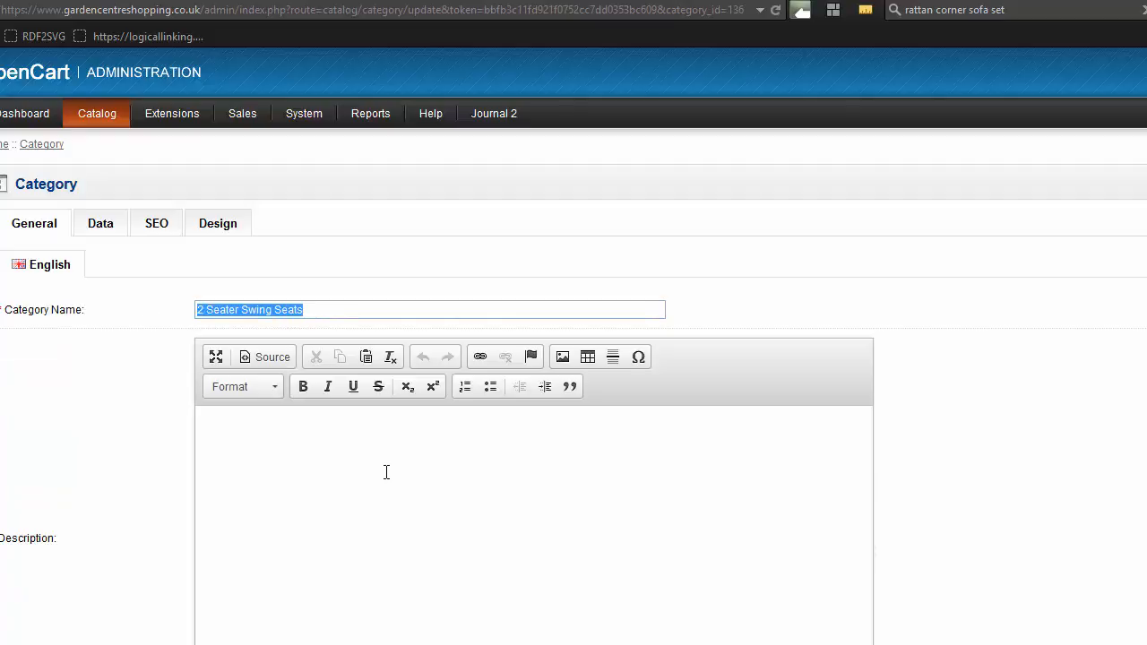
pyautogui.hotkey('ctrl', 'c')
pyautogui.click(326, 475)
pyautogui.hotkey('ctrl', 'v')
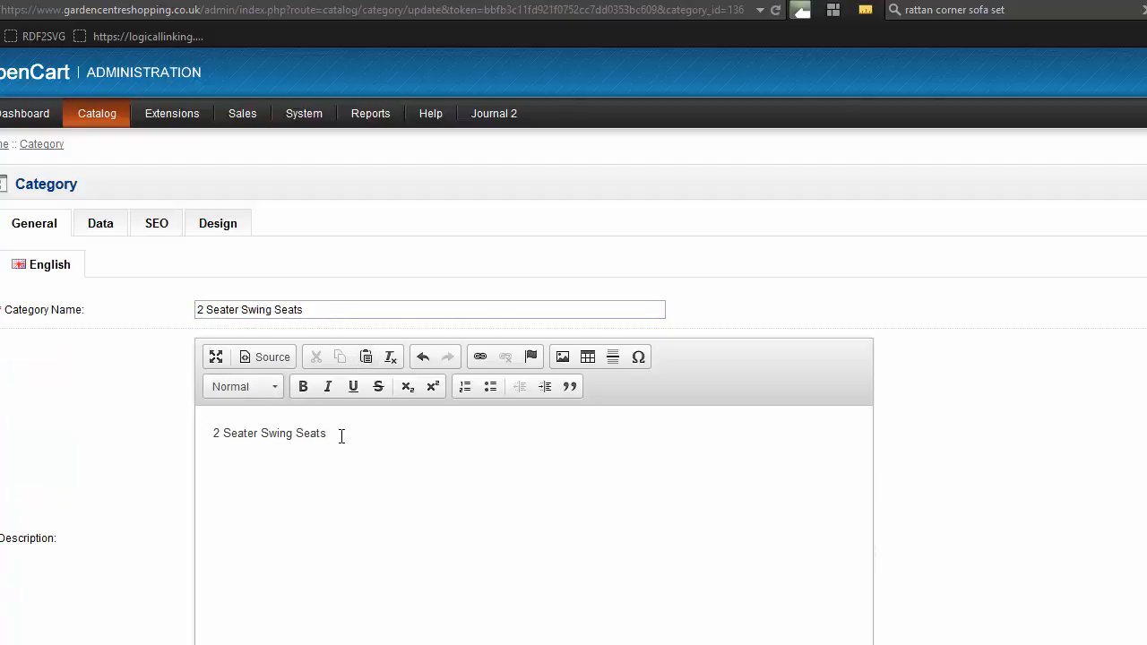
# Format the name in the description as Heading 1, add "Two seater swing seats." below it, and save the category
pyautogui.moveTo(341, 435); pyautogui.dragTo(225, 409)
pyautogui.click(235, 386)
pyautogui.click(279, 466)
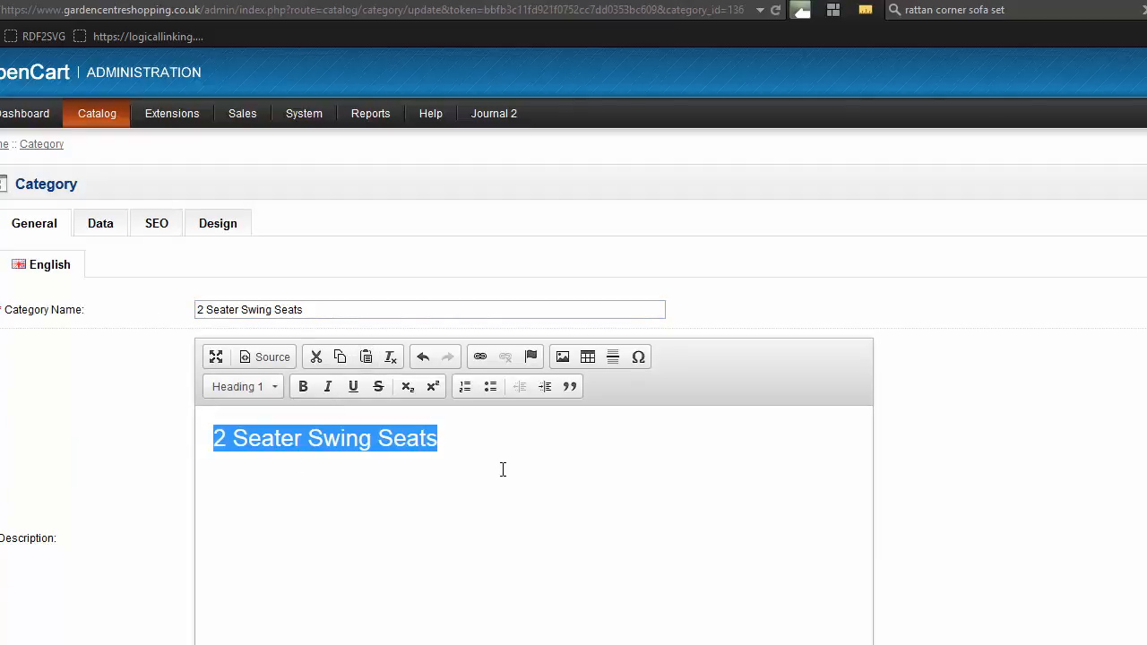
pyautogui.click(501, 467)
pyautogui.press('Return')
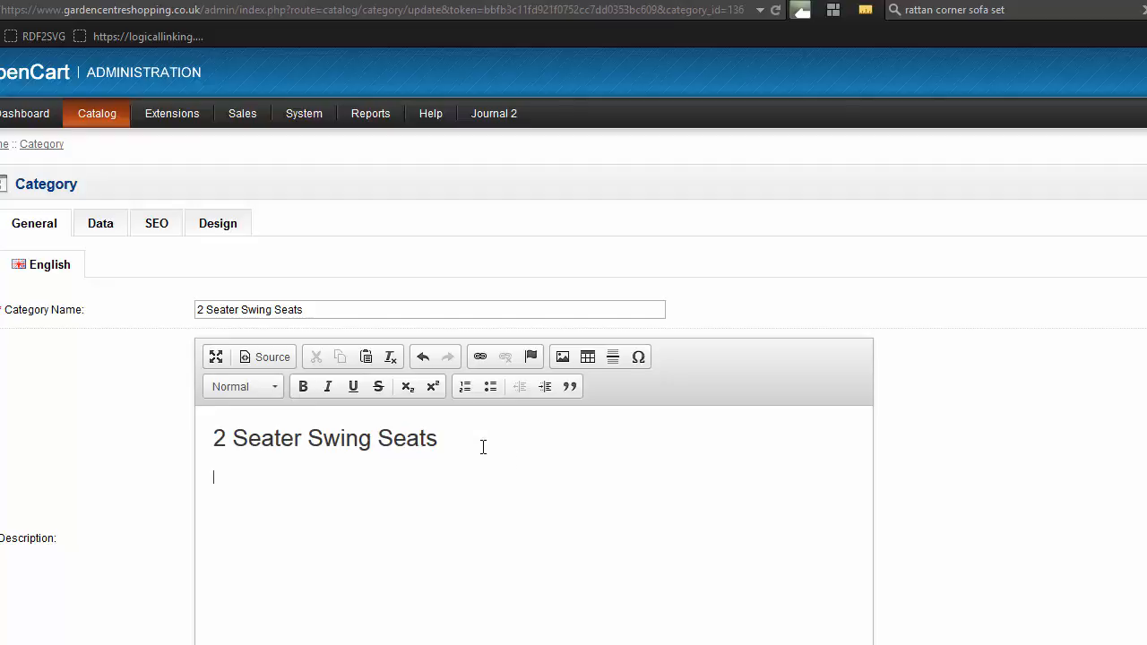
pyautogui.write('Two seater swing seats.')
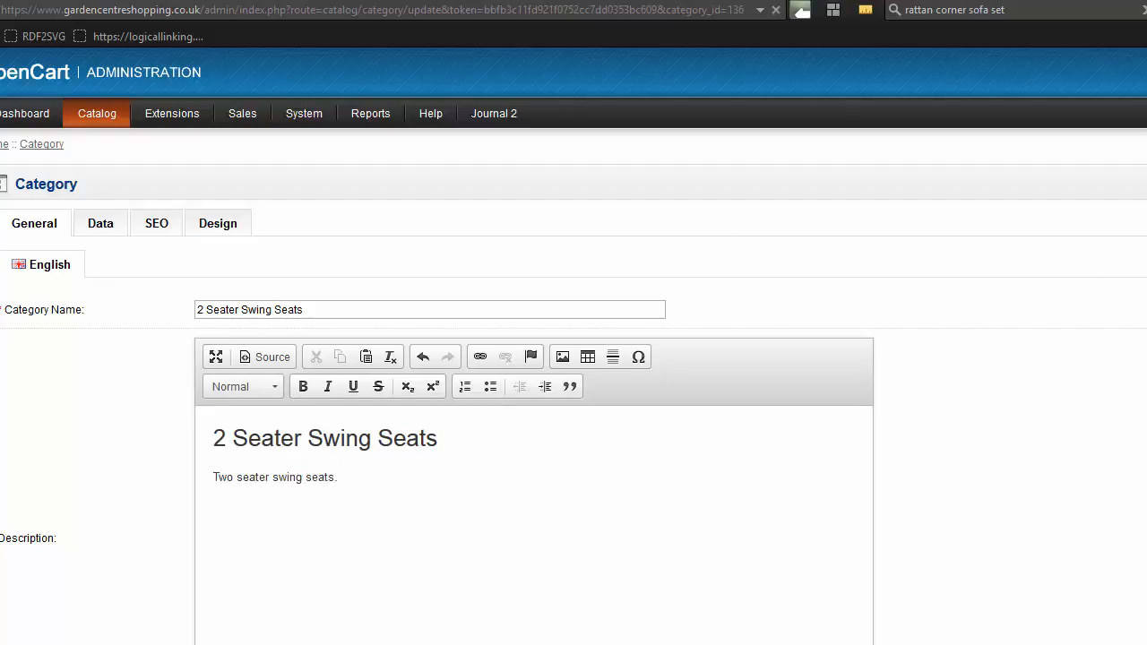
# Check the 2 Seater Swing Seats page on the storefront for the new heading and description
pyautogui.hotkey('ctrl', 'Tab')
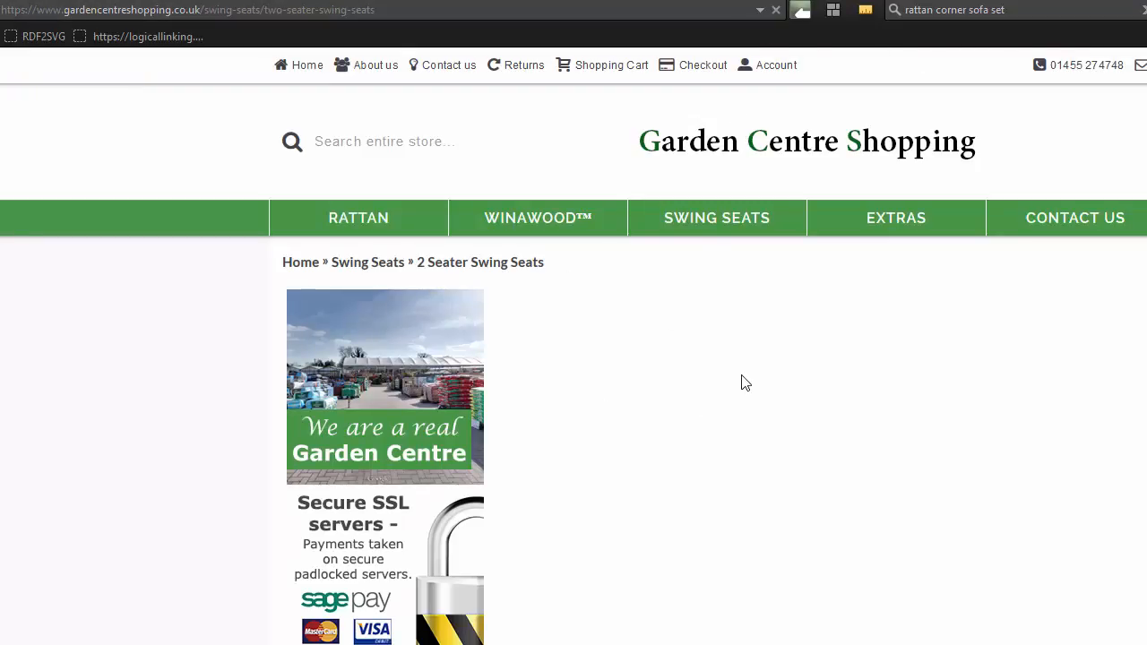
pyautogui.moveTo(651, 338); pyautogui.dragTo(615, 379)
pyautogui.click(615, 379)
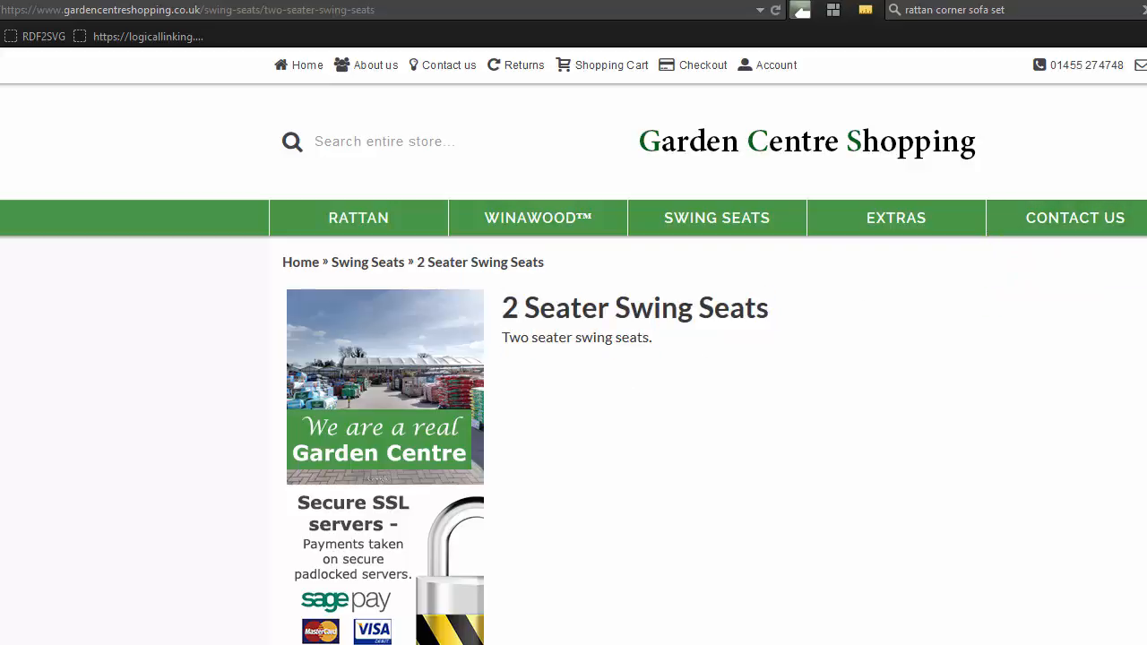
# Open the 2 Seater Black Glider product in the OpenCart admin and view its category links
pyautogui.hotkey('ctrl', 'Tab')
pyautogui.moveTo(96, 114)
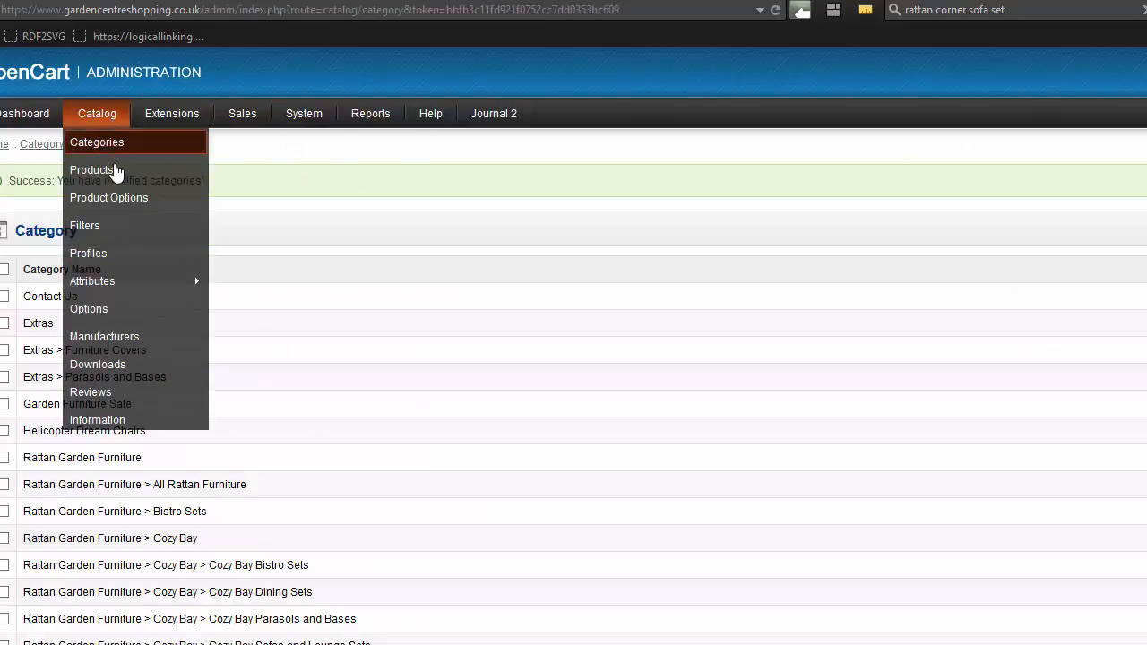
pyautogui.click(117, 171)
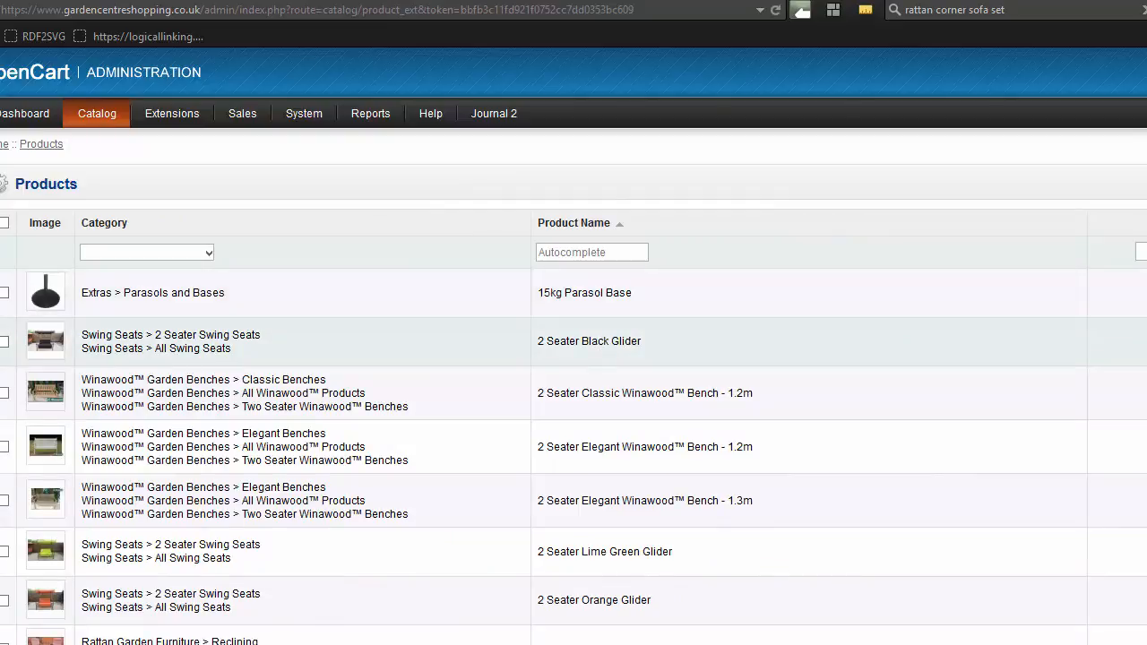
pyautogui.click(699, 340)
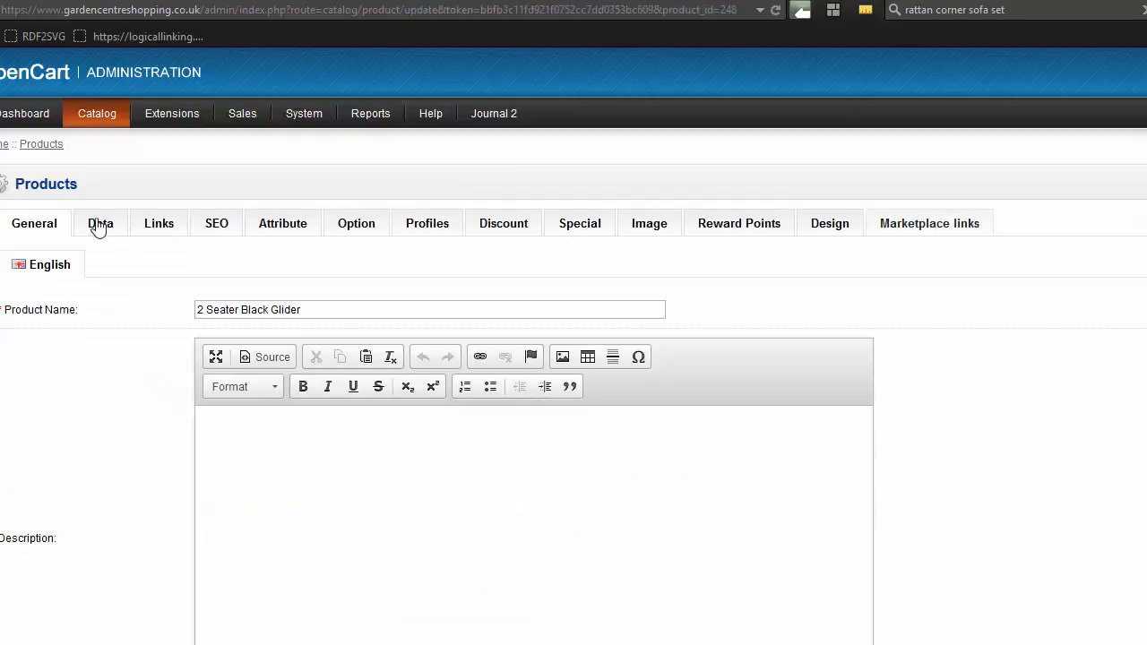
pyautogui.click(152, 228)
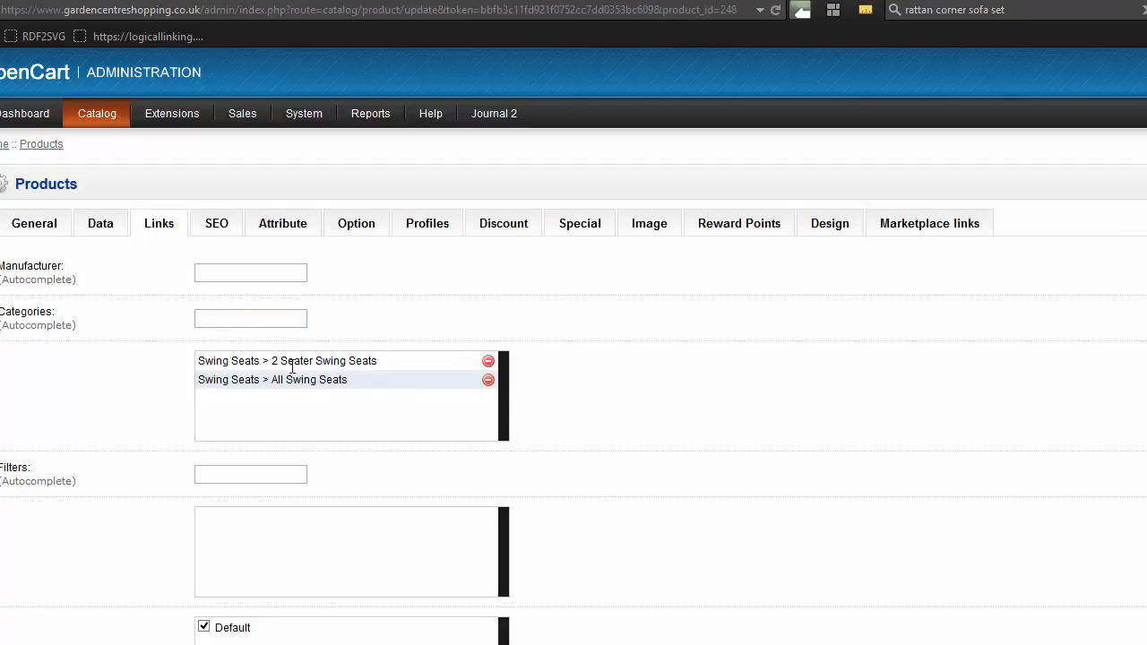
# Review the 2 Seater Black Glider's category links and product data, and save the product
pyautogui.moveTo(189, 357); pyautogui.dragTo(340, 379)
pyautogui.click(340, 379)
pyautogui.click(99, 224)
pyautogui.scroll(-6, 107, 230)
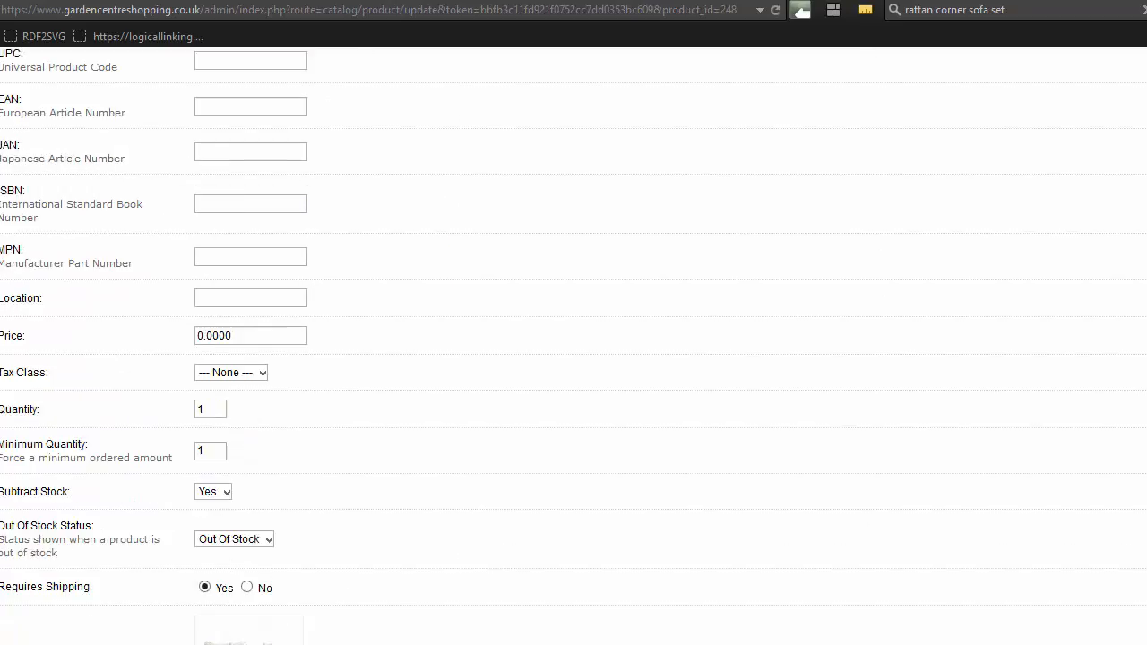
pyautogui.scroll(-3, 215, 609)
pyautogui.middleClick(766, 496)
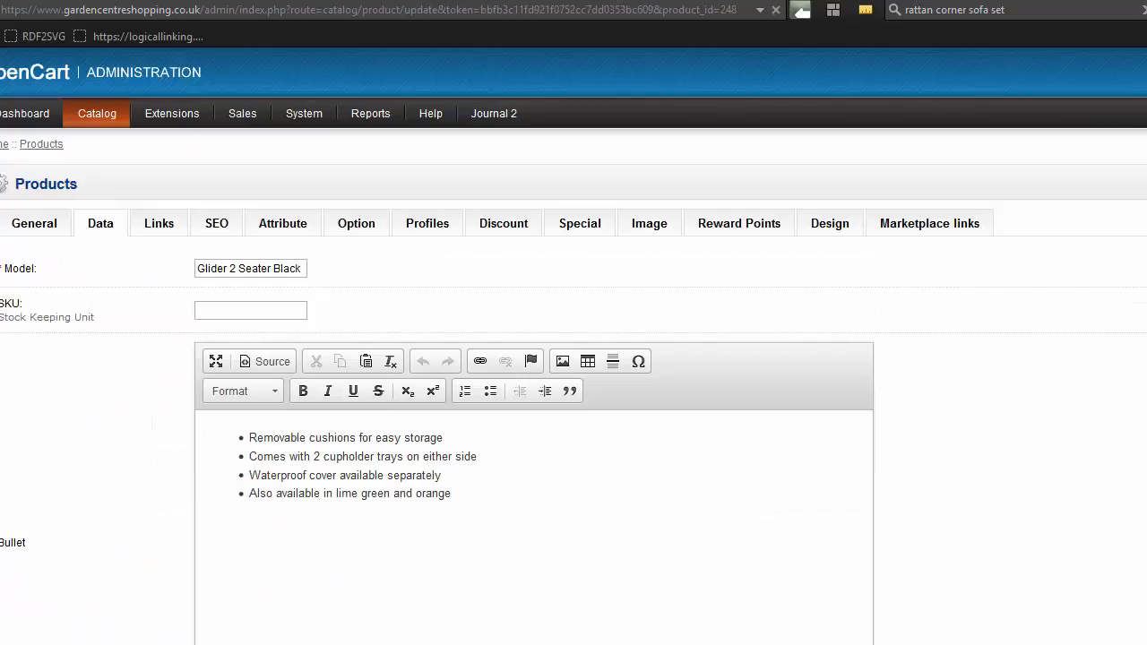
# Reload the 2 Seater Swing Seats page on the storefront and check its product listing against the admin product list
pyautogui.click(995, 0)
pyautogui.click(775, 11)
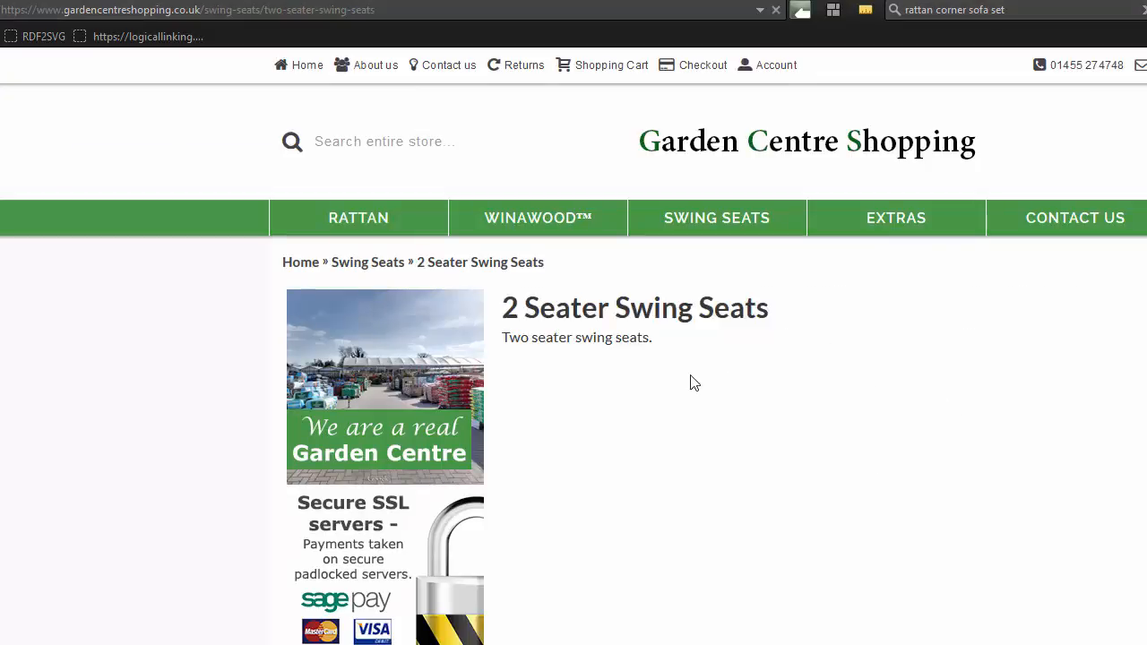
pyautogui.scroll(-3, 819, 418)
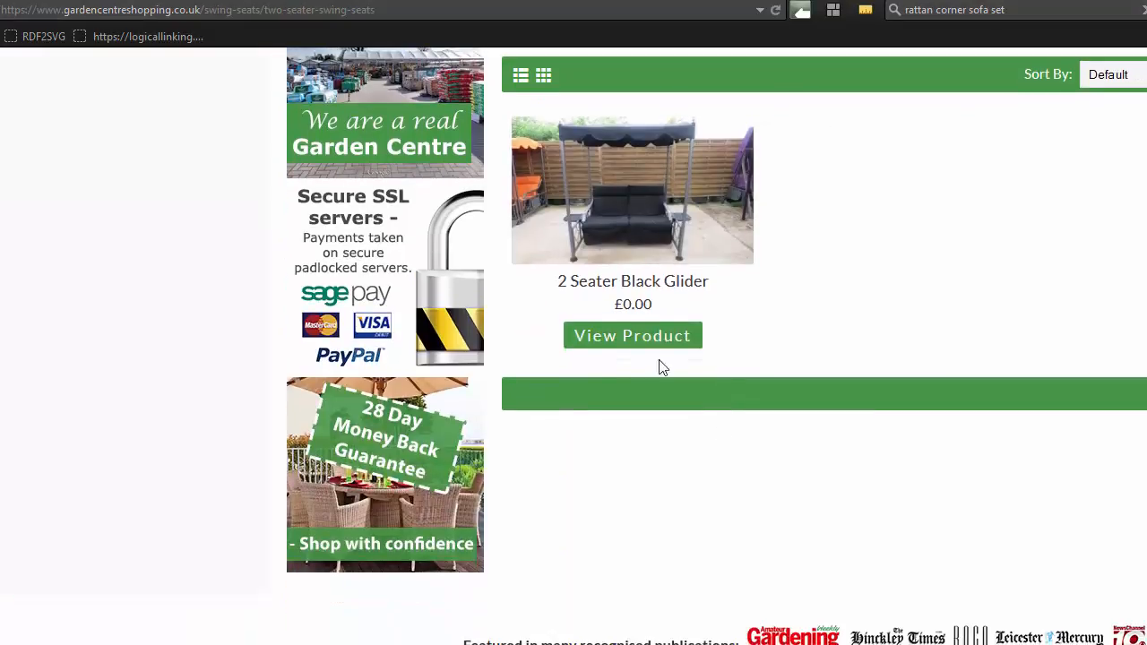
pyautogui.click(842, 0)
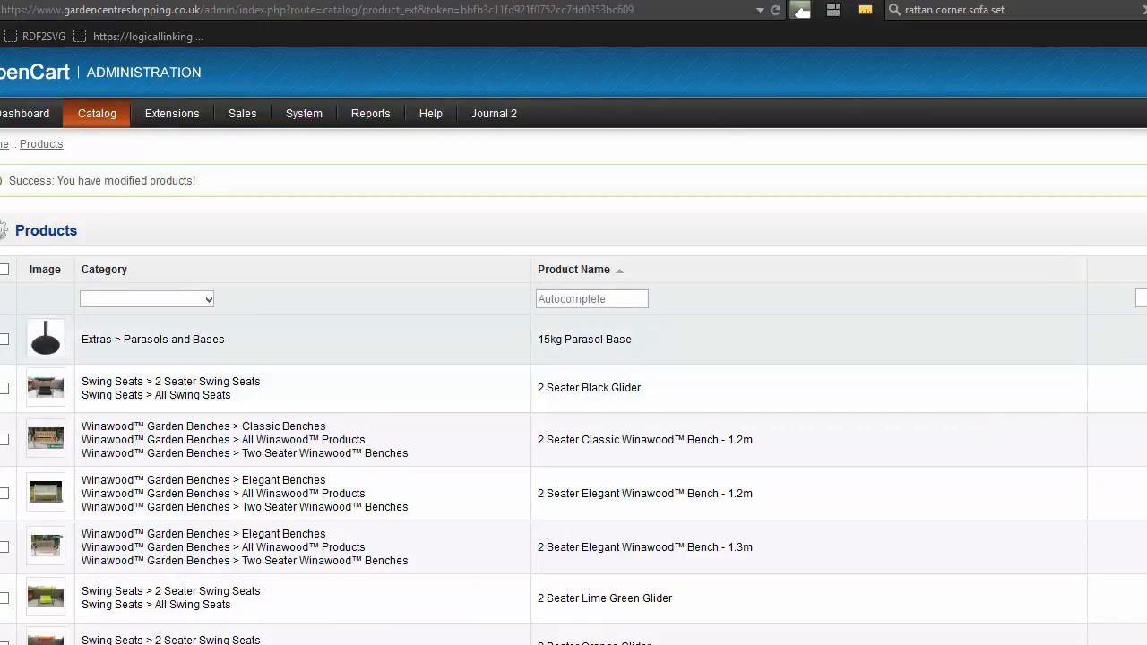
pyautogui.click(970, 5)
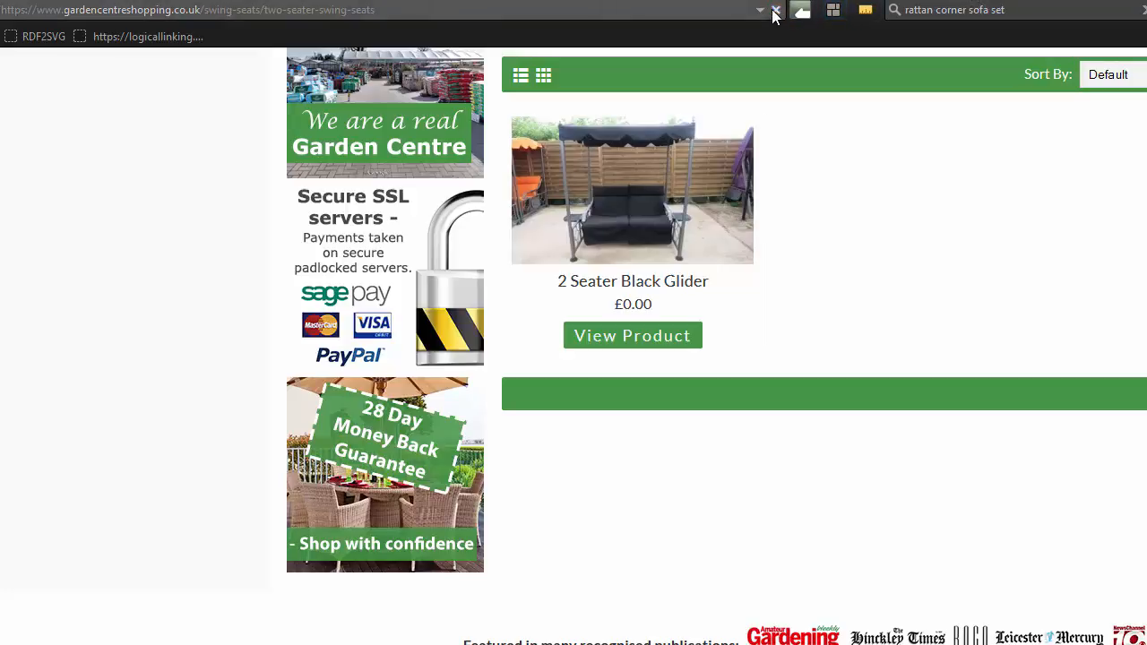
pyautogui.click(775, 9)
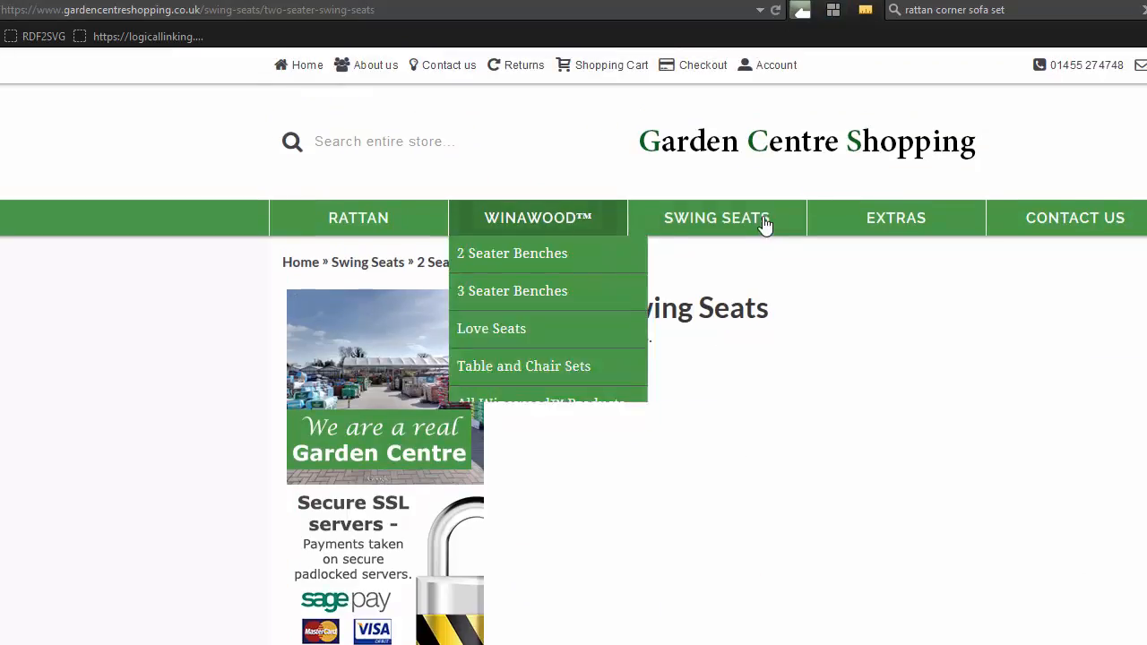
# View the Swing Seats page on the storefront, and examine the heading and category images on the Rattan page for comparison
pyautogui.moveTo(759, 223)
pyautogui.click(673, 211)
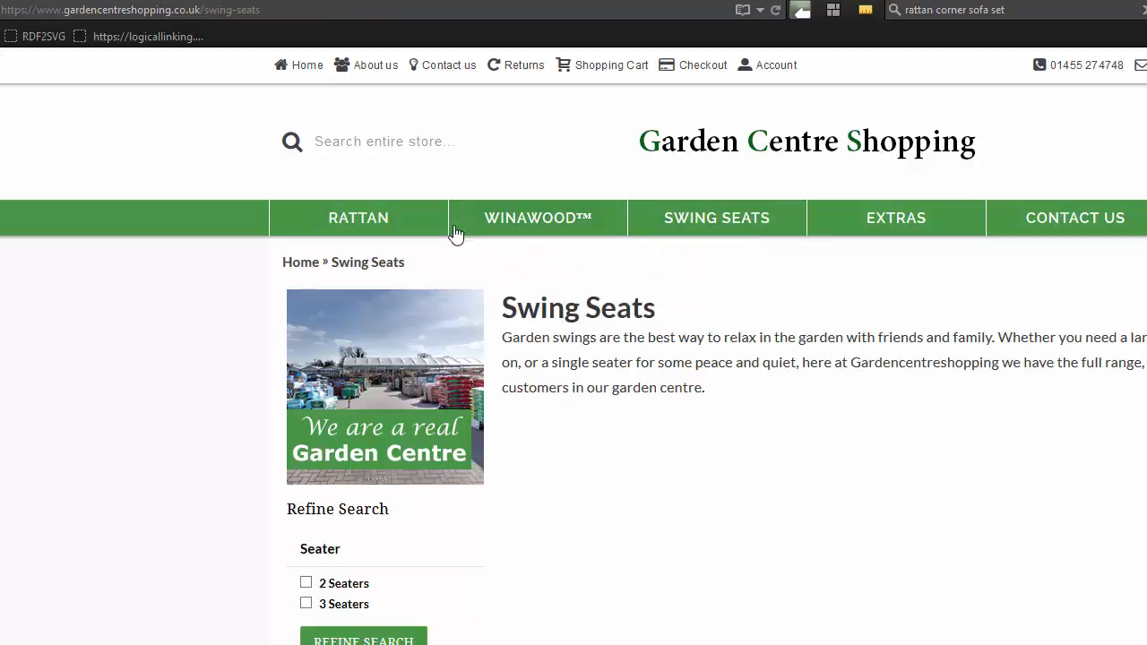
pyautogui.click(352, 217)
pyautogui.scroll(-5, 699, 359)
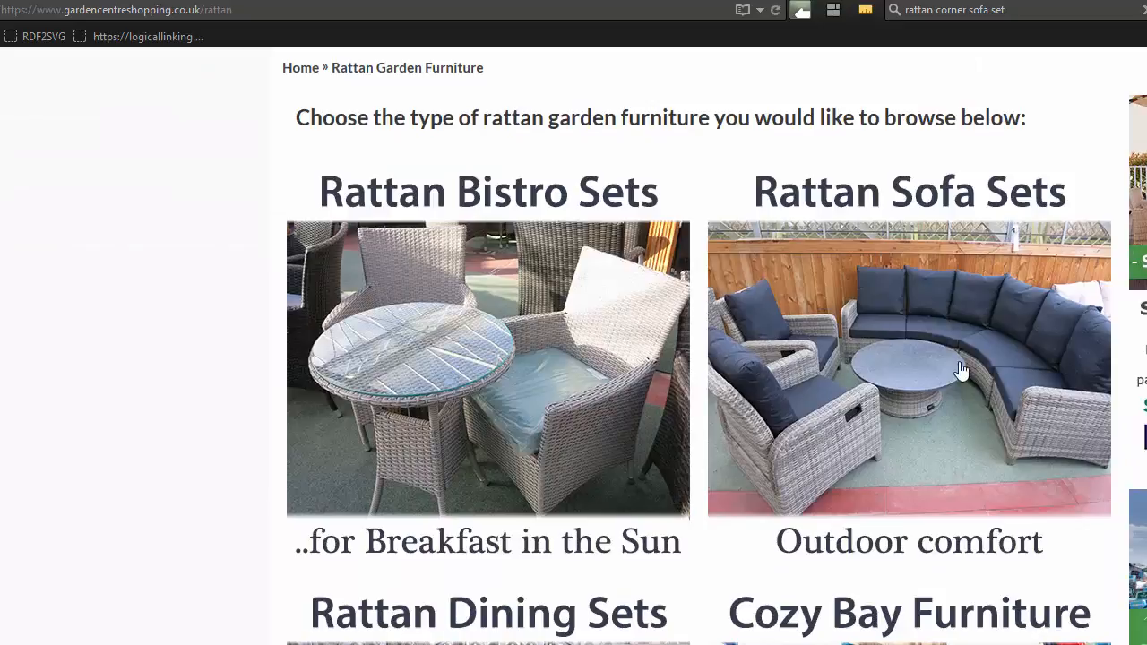
pyautogui.moveTo(343, 118); pyautogui.dragTo(681, 156)
pyautogui.click(668, 122)
pyautogui.scroll(-3, 614, 348)
pyautogui.scroll(-2, 768, 397)
pyautogui.scroll(7, 736, 233)
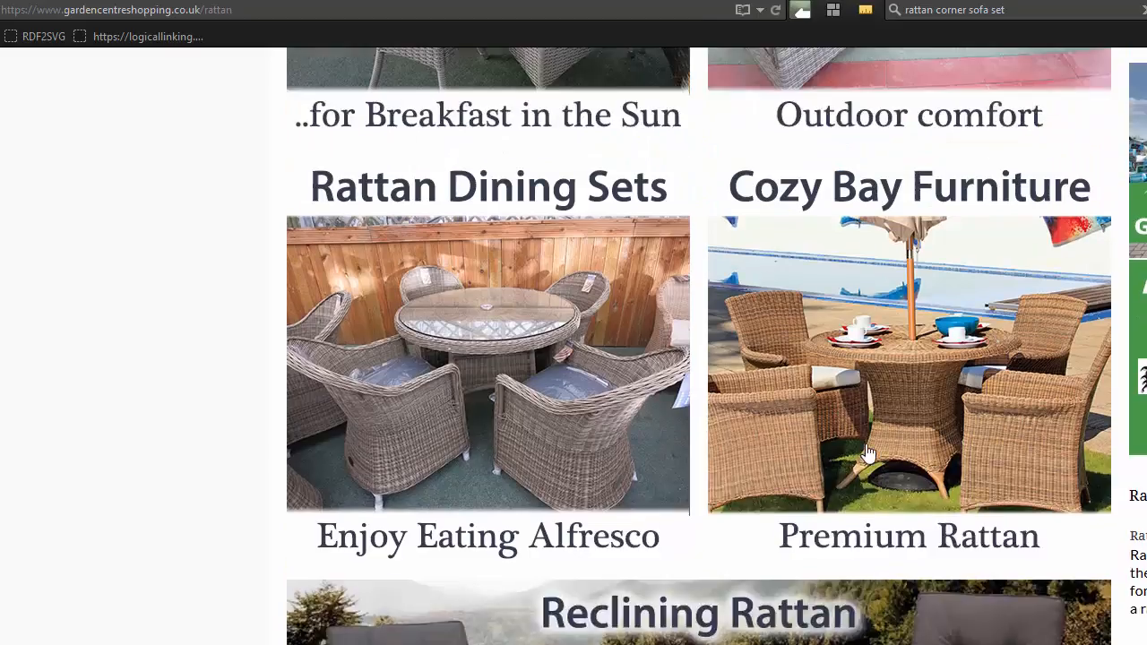
pyautogui.scroll(2, 737, 233)
# Return to the Swing Seats storefront page and examine the area around its description
pyautogui.click(737, 218)
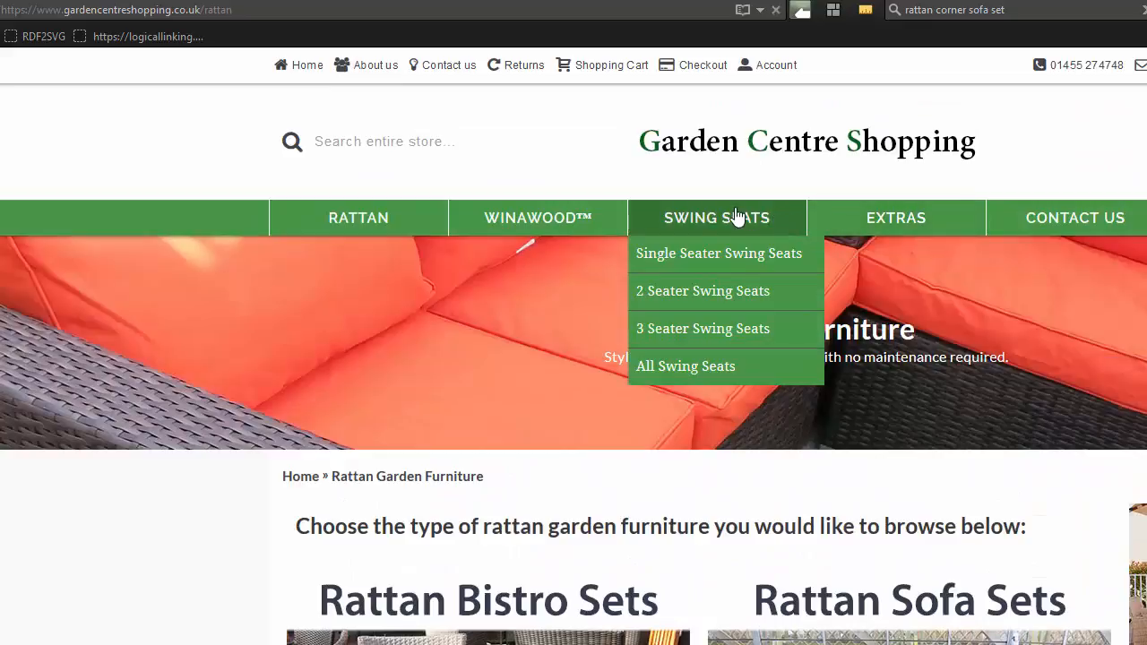
pyautogui.scroll(-1, 537, 385)
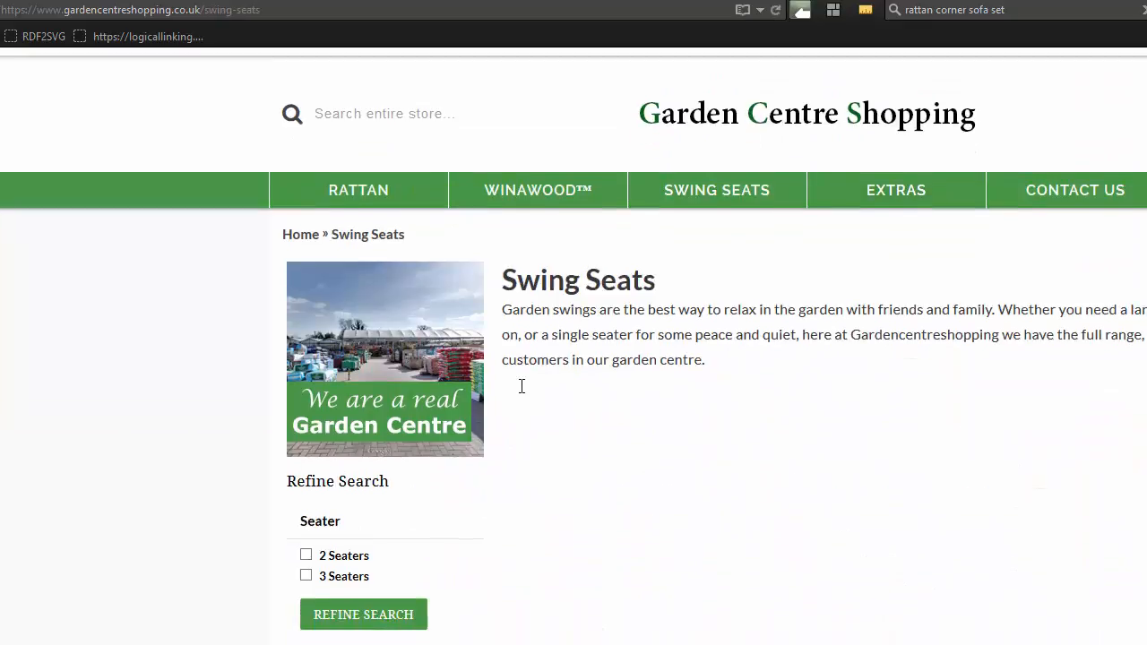
pyautogui.moveTo(503, 333); pyautogui.dragTo(956, 374)
pyautogui.click(957, 375)
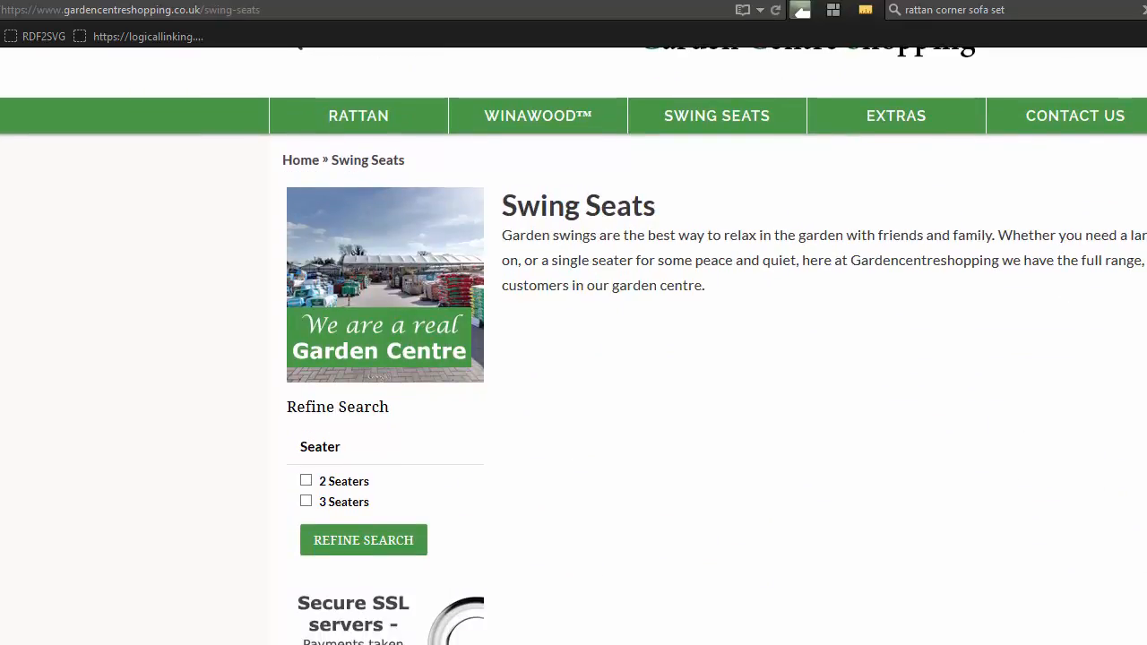
# View the Journal 2 dashboard in the admin, and re-examine the heading and description on the Swing Seats storefront page
pyautogui.hotkey('ctrl', 'Tab')
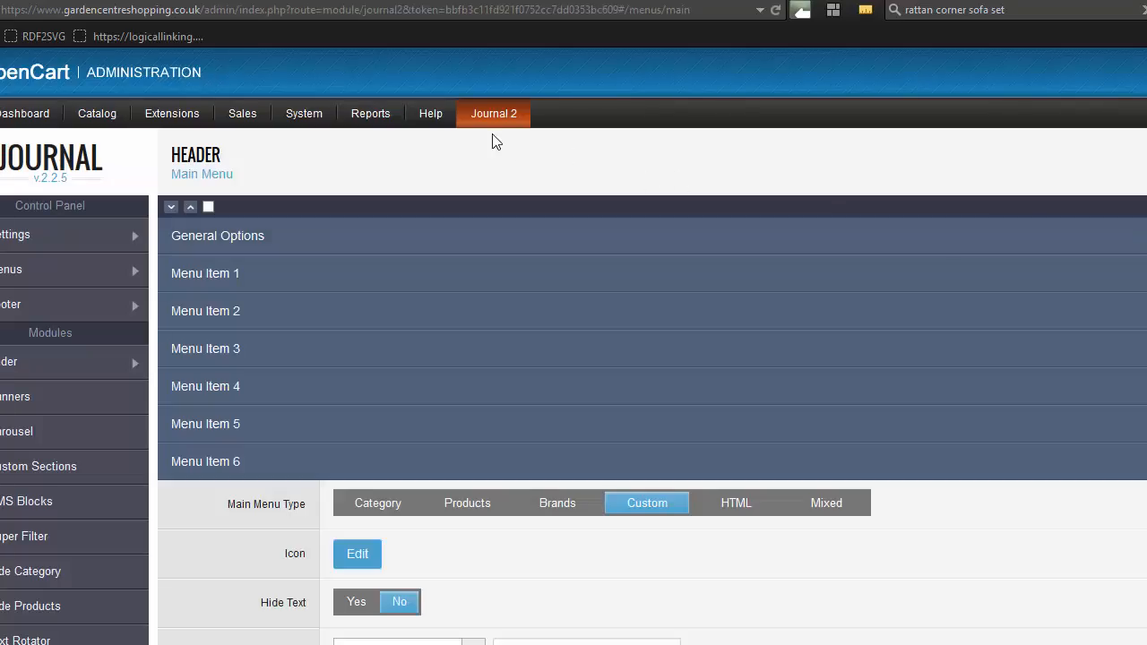
pyautogui.click(486, 111)
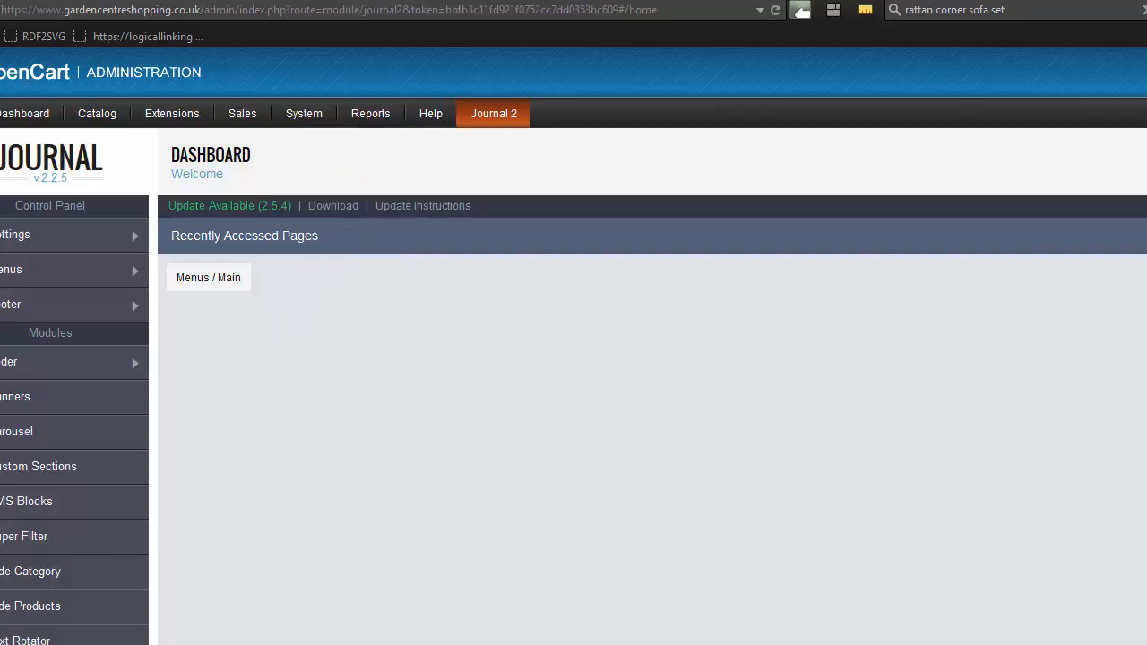
pyautogui.hotkey('ctrl', 'shift', 'Tab')
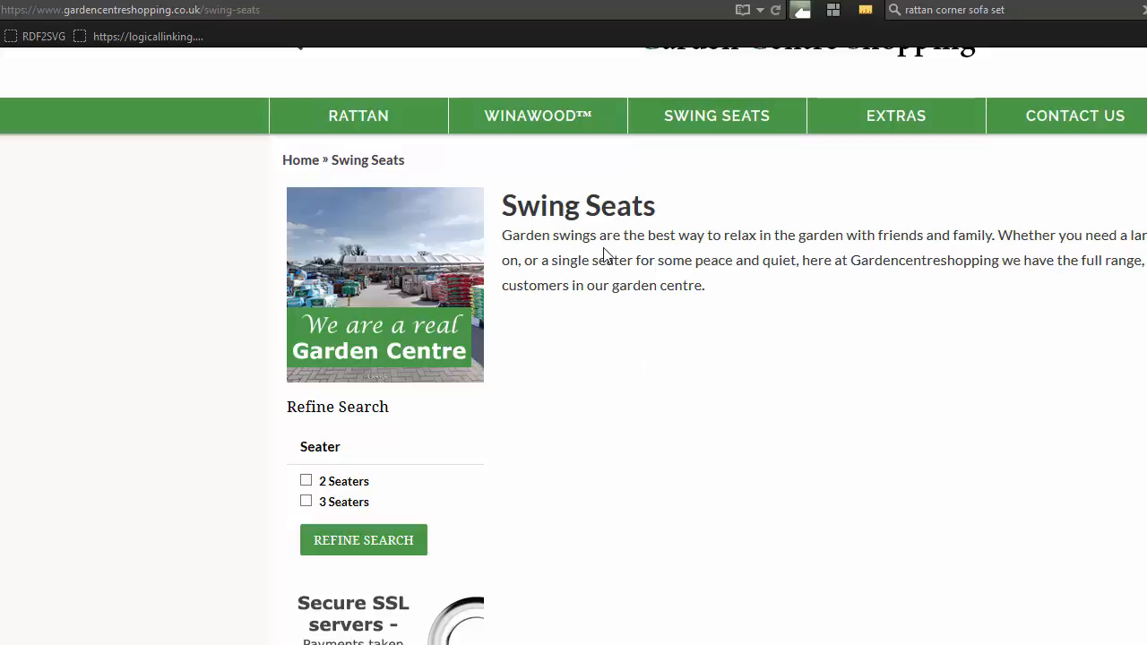
pyautogui.moveTo(517, 199)
pyautogui.mouseDown()
pyautogui.moveTo(750, 305)
pyautogui.moveTo(496, 197)
pyautogui.mouseUp()
pyautogui.click(557, 242)
pyautogui.moveTo(521, 234); pyautogui.dragTo(504, 205)
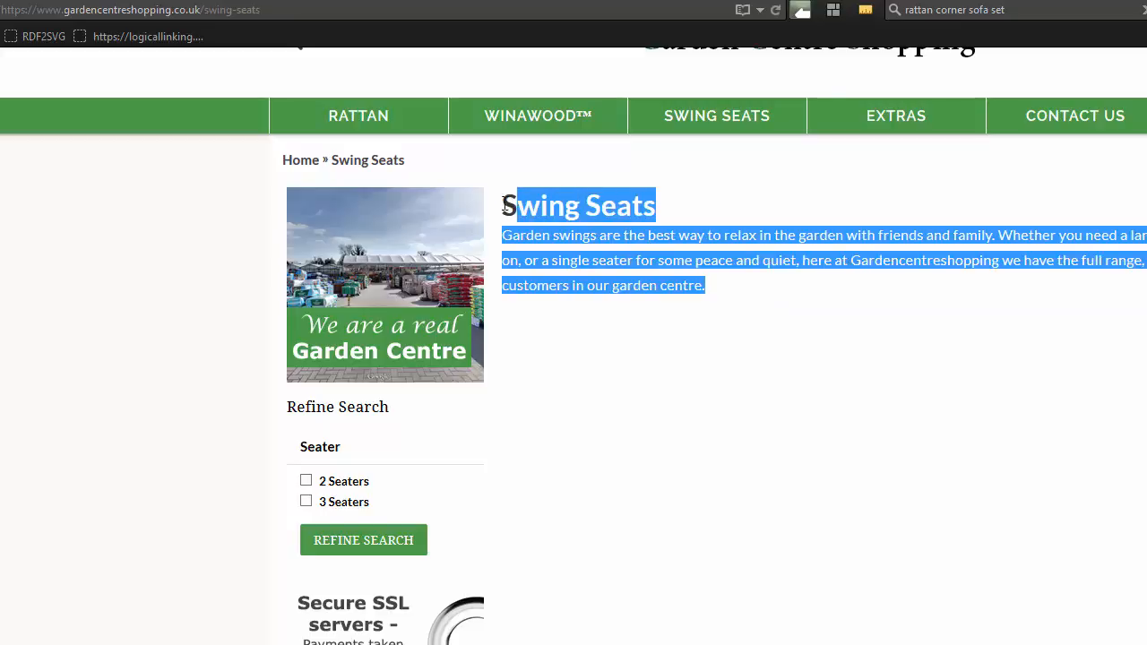
pyautogui.click(499, 211)
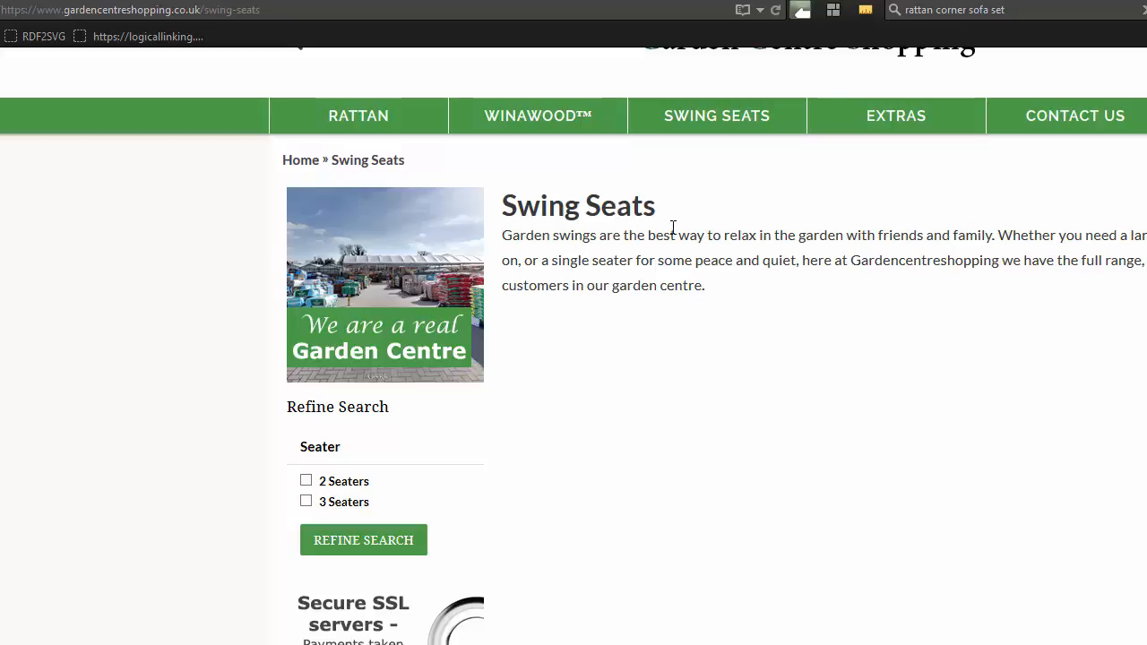
# In the OpenCart admin, create and save a layout named "Swing Seat Cat" with the route product/category for the Default store
pyautogui.hotkey('ctrl', 'Tab')
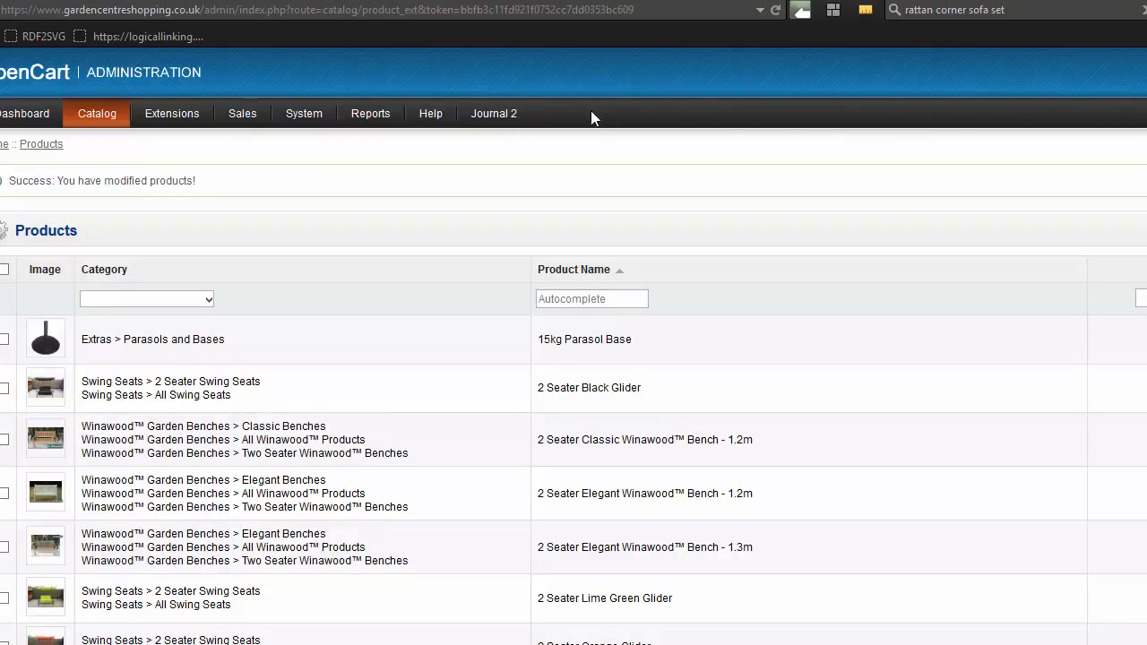
pyautogui.moveTo(295, 115)
pyautogui.moveTo(318, 175)
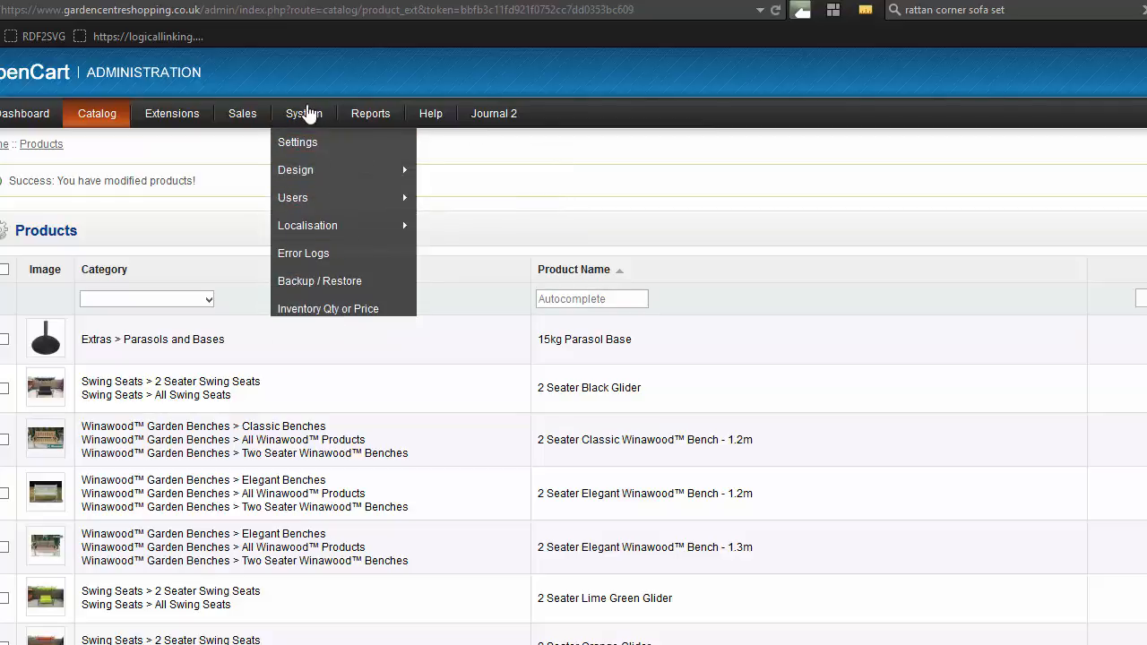
pyautogui.click(527, 176)
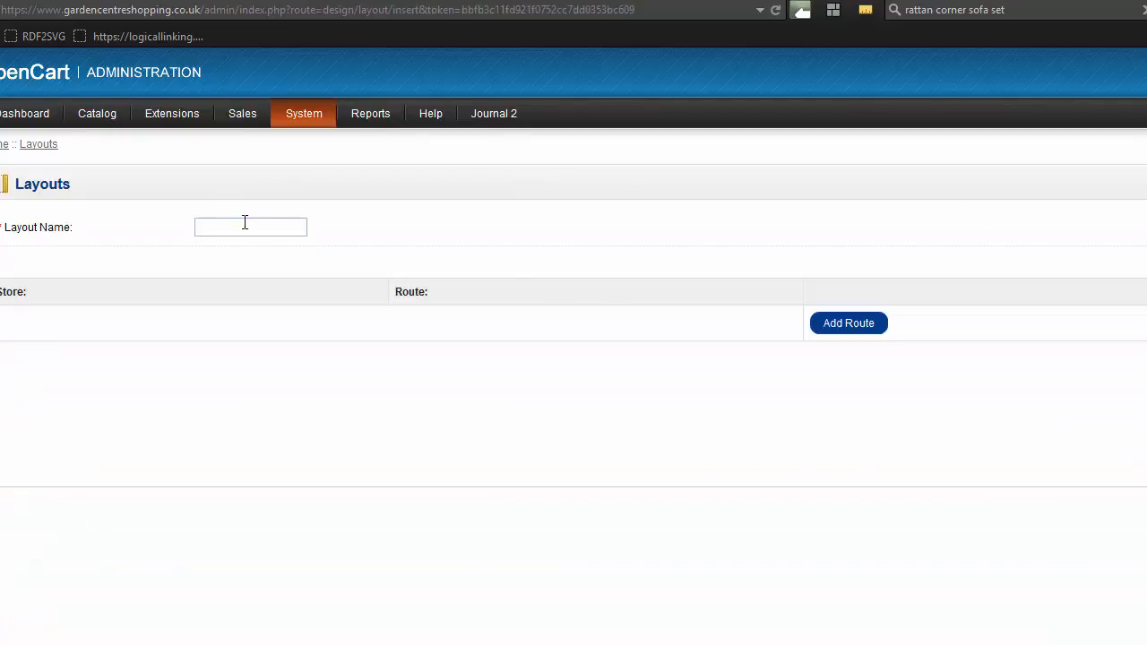
pyautogui.write('Swing Seat Cat')
pyautogui.click(849, 323)
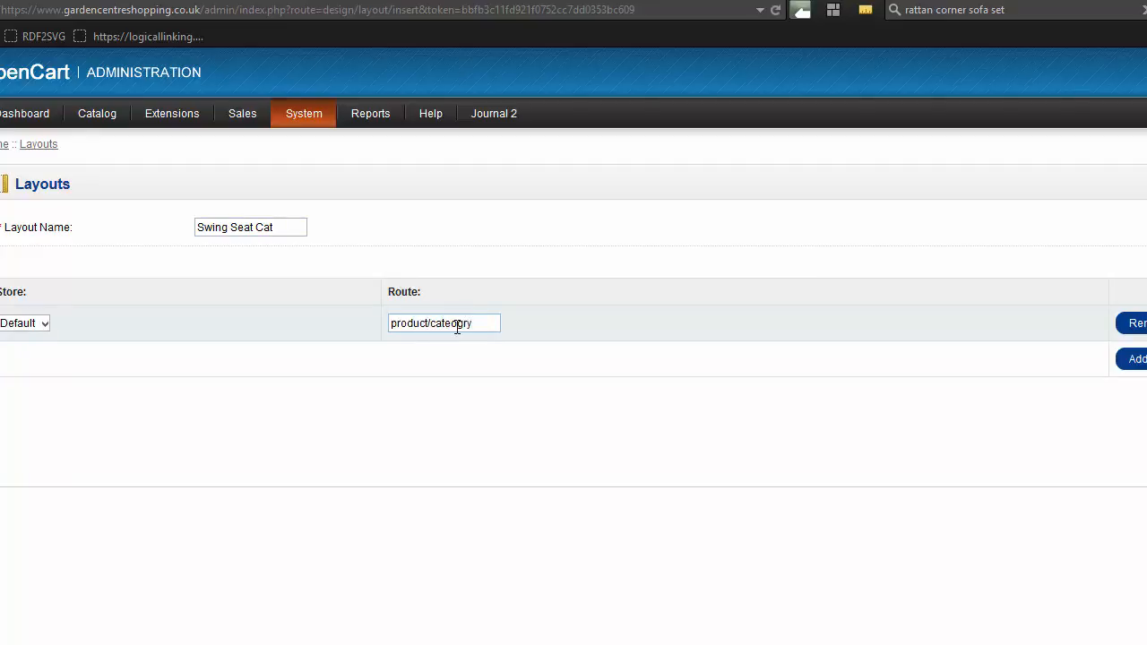
pyautogui.moveTo(457, 324); pyautogui.dragTo(546, 323)
pyautogui.press('BackSpace')
pyautogui.write('gory')
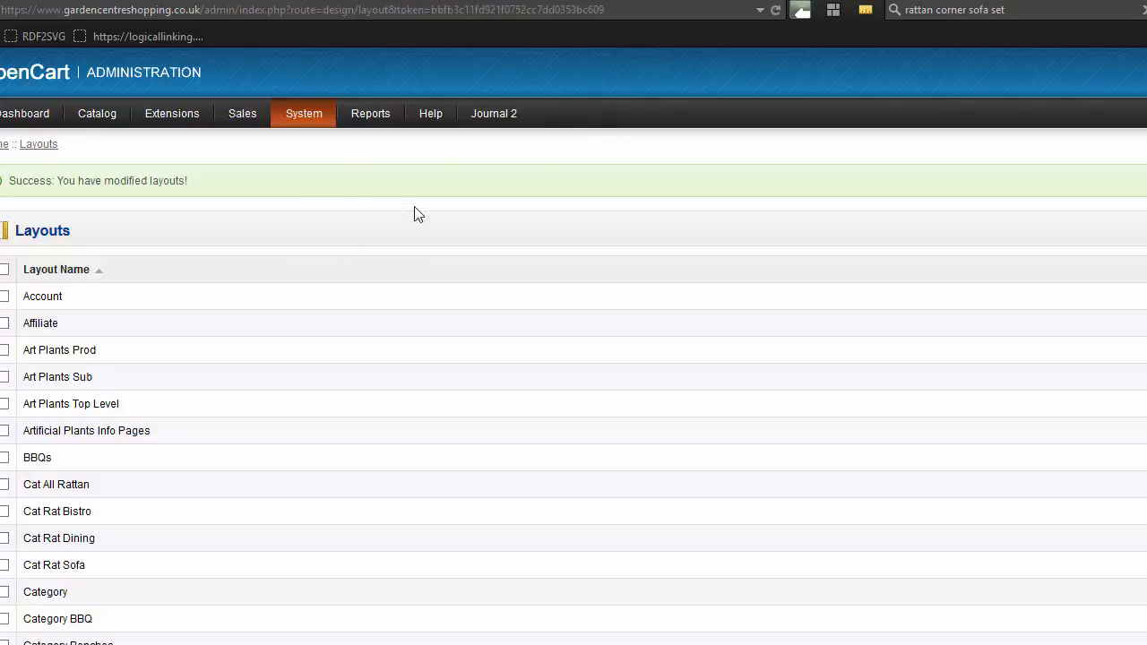
# Set the layout override of the top-level Swing Seats category to Swing Seat Cat and save the category
pyautogui.moveTo(103, 114)
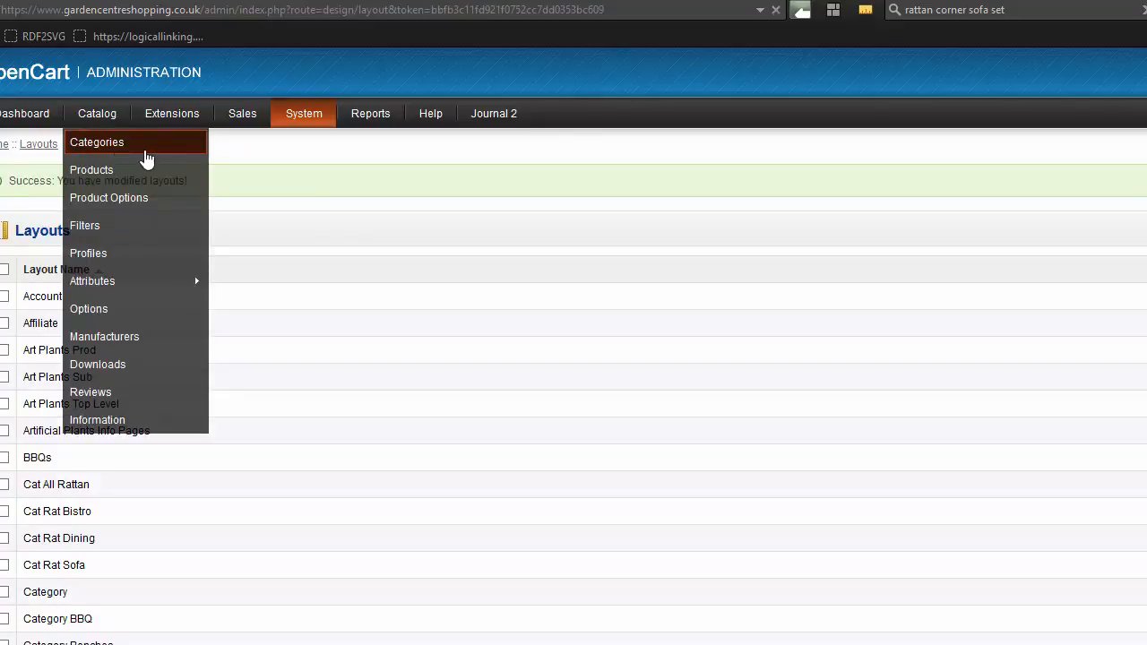
pyautogui.click(143, 143)
pyautogui.scroll(-10, 711, 268)
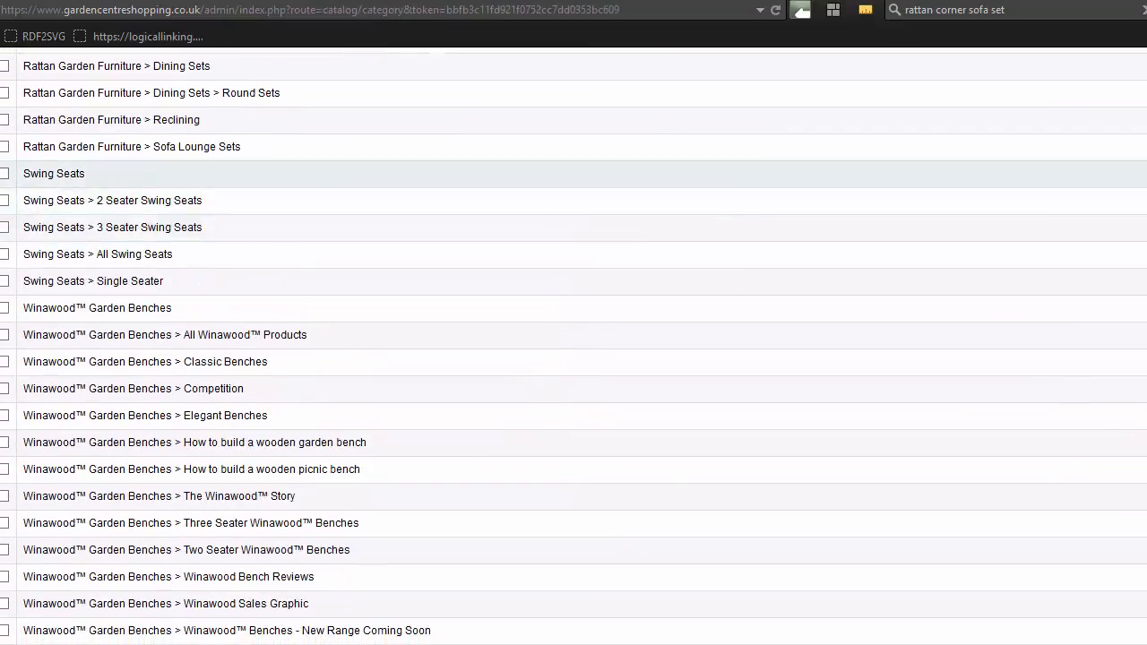
pyautogui.click(1138, 174)
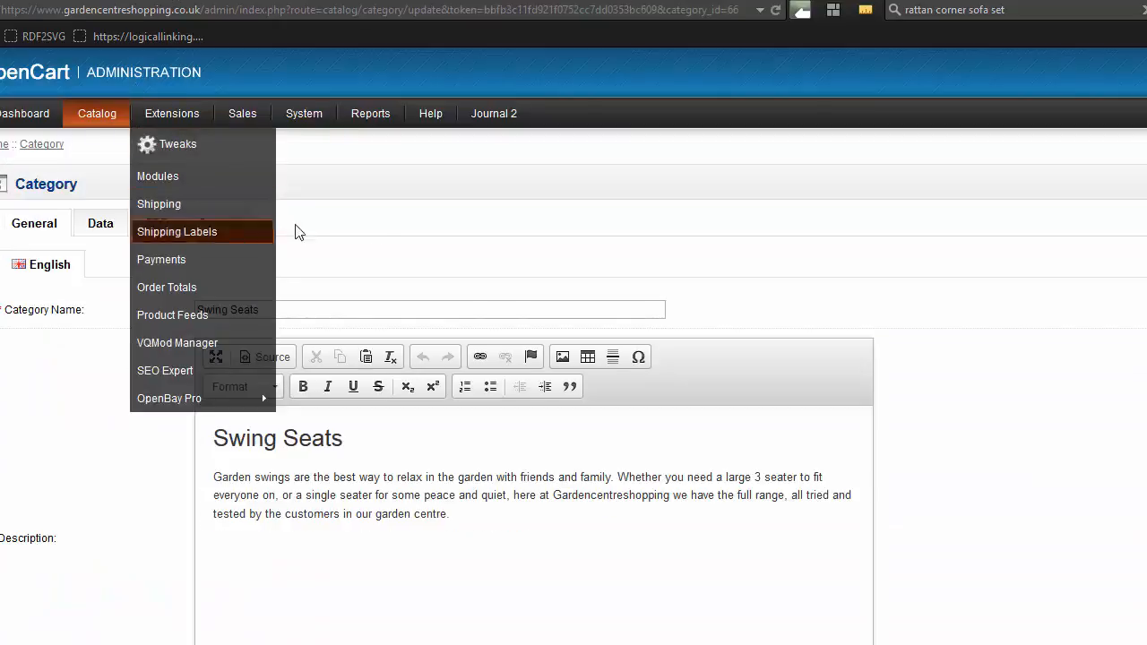
pyautogui.click(228, 232)
pyautogui.click(395, 295)
pyautogui.scroll(-10, 435, 394)
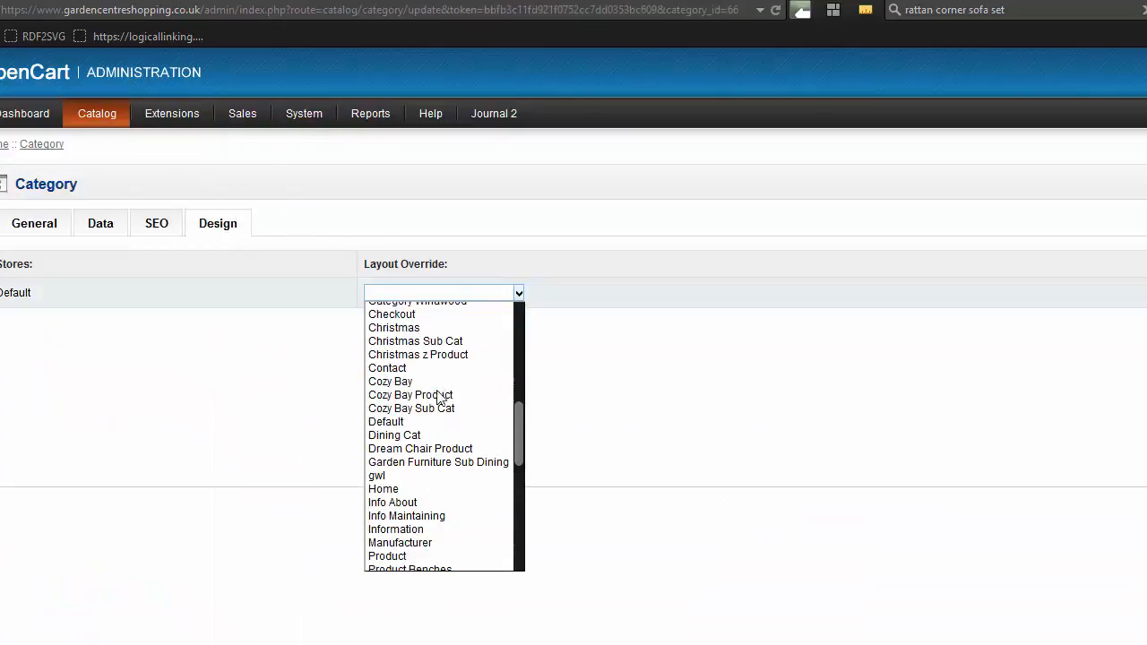
pyautogui.scroll(-3, 431, 475)
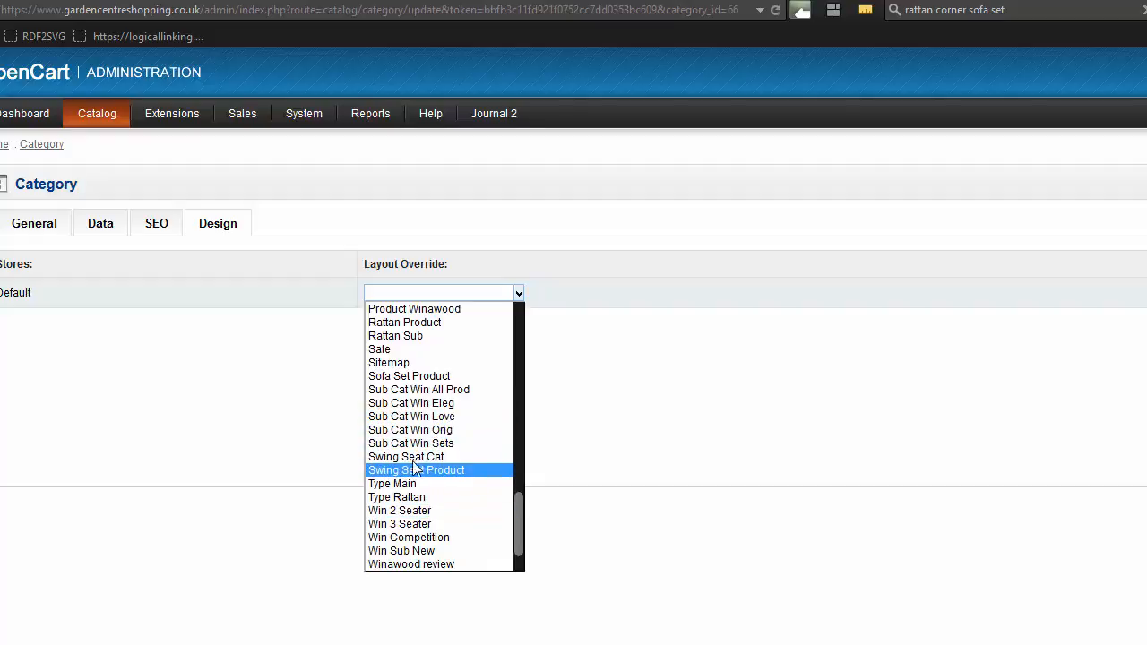
pyautogui.click(415, 465)
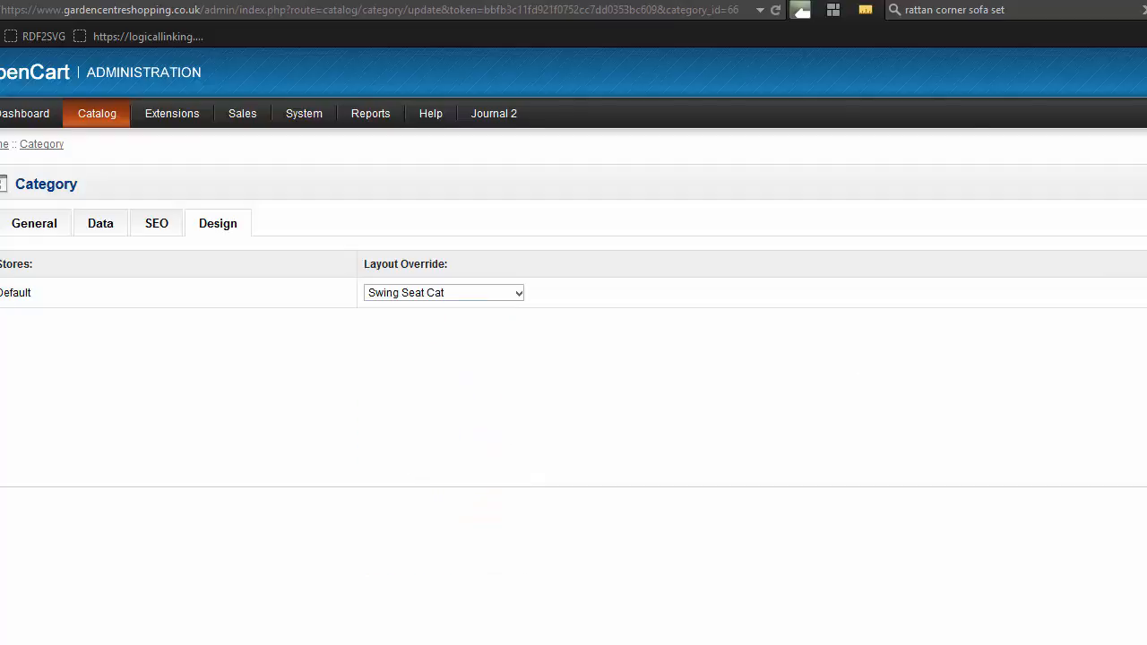
# Reload the Swing Seats page on the storefront and check the effect of the layout override
pyautogui.click(627, 1)
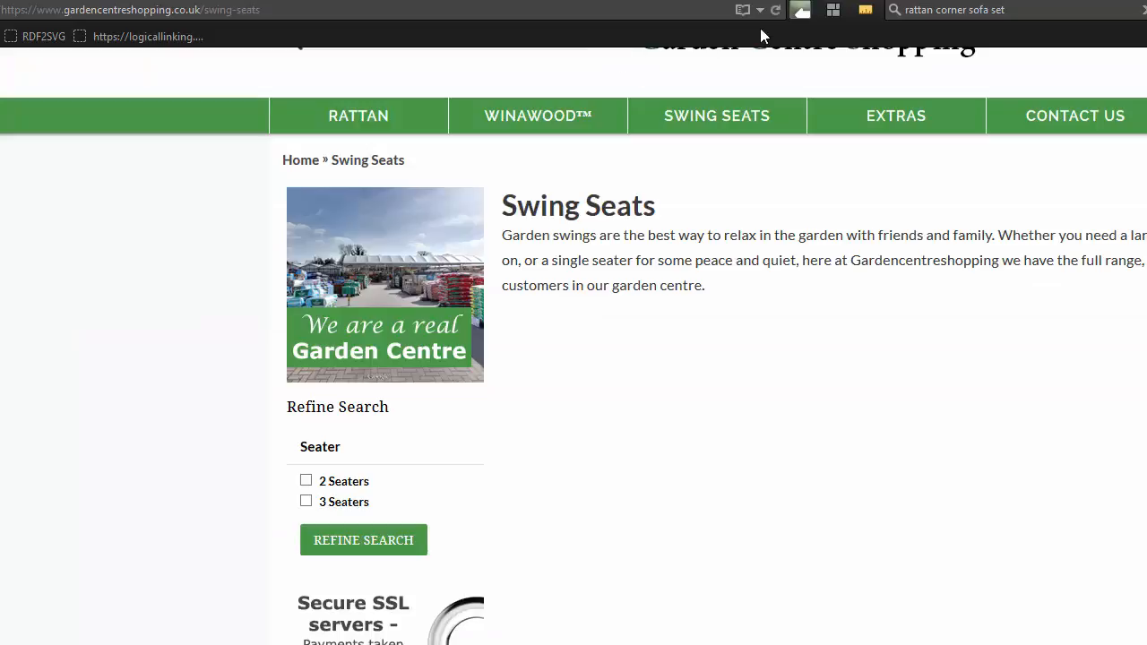
pyautogui.click(776, 12)
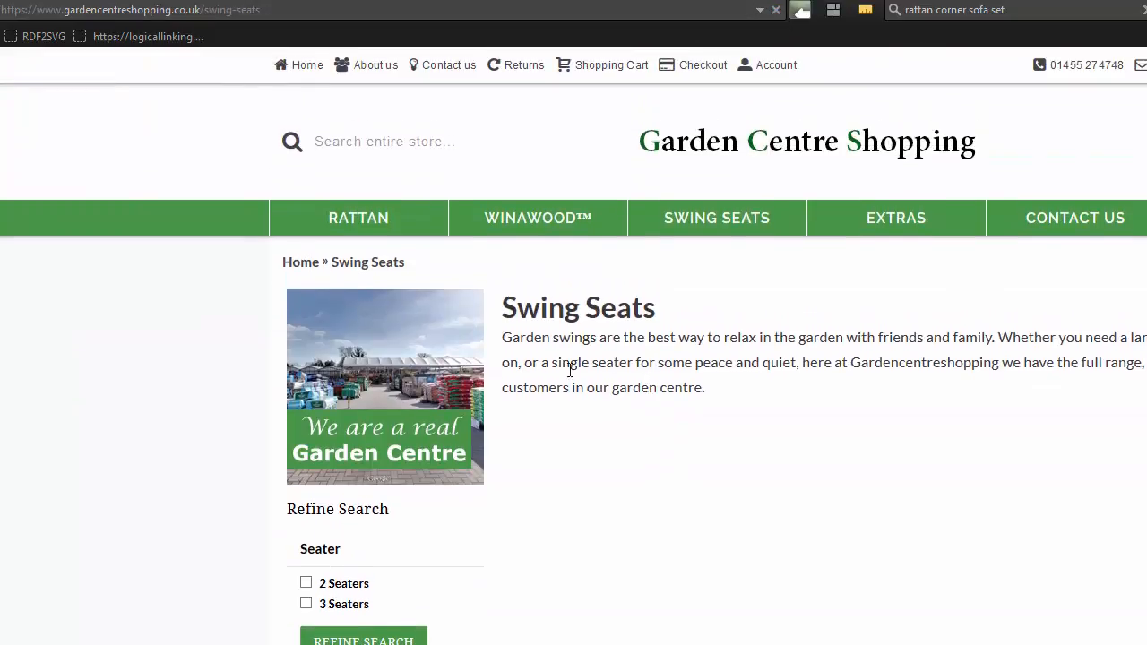
pyautogui.scroll(2, 410, 311)
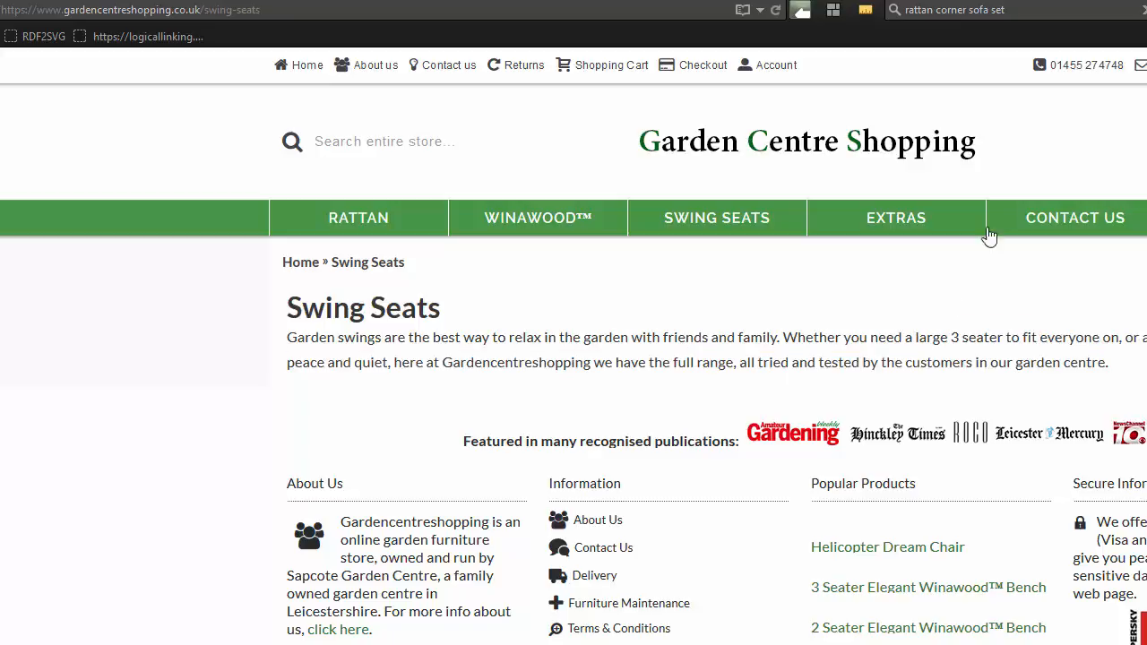
# Return to the OpenCart admin and open the Banners module of the Journal 2 theme
pyautogui.click(1021, 2)
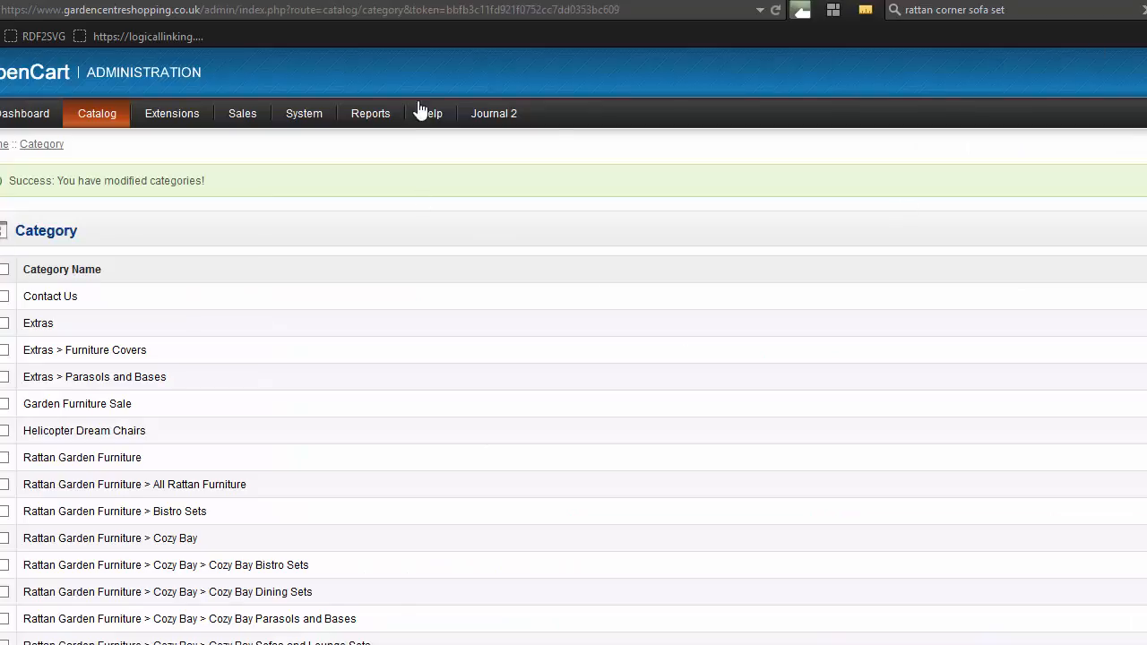
pyautogui.click(493, 118)
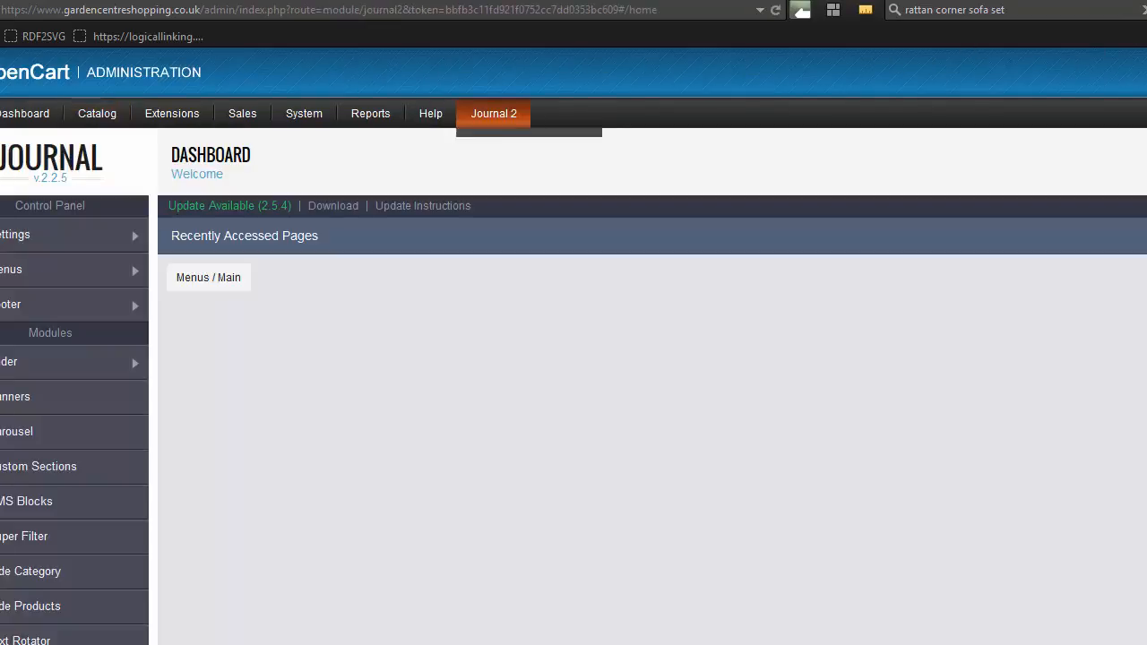
pyautogui.click(28, 402)
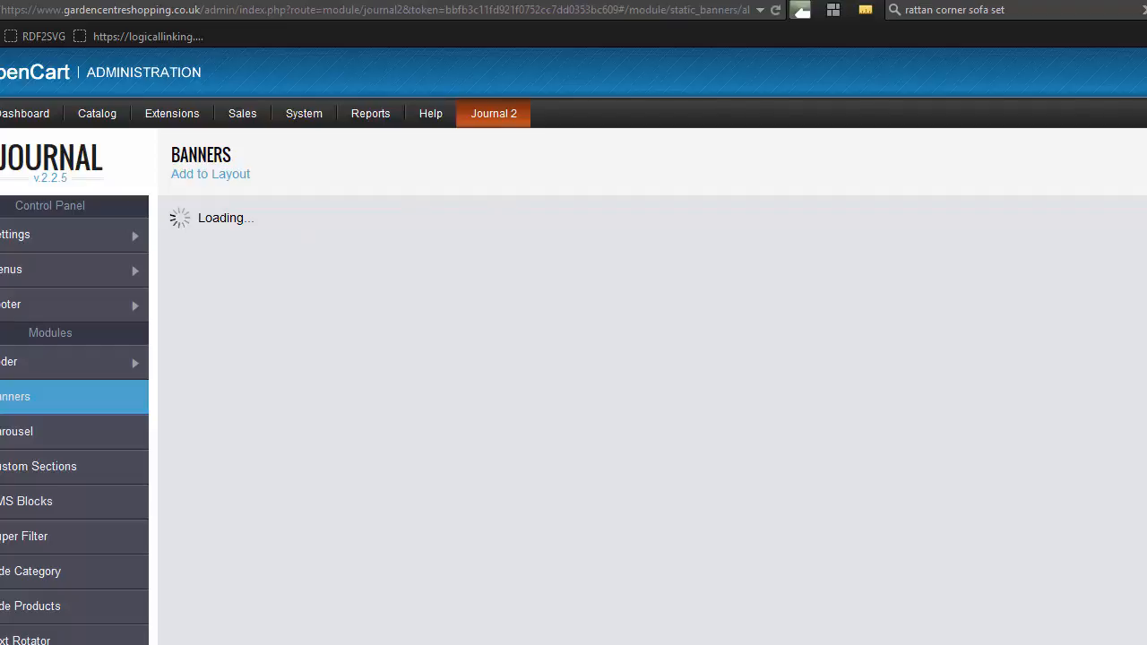
# Open the Rattan category page in a new tab and examine its banners for comparison with the Swing Seats page
pyautogui.hotkey('ctrl', 'Tab')
pyautogui.rightClick(382, 229)
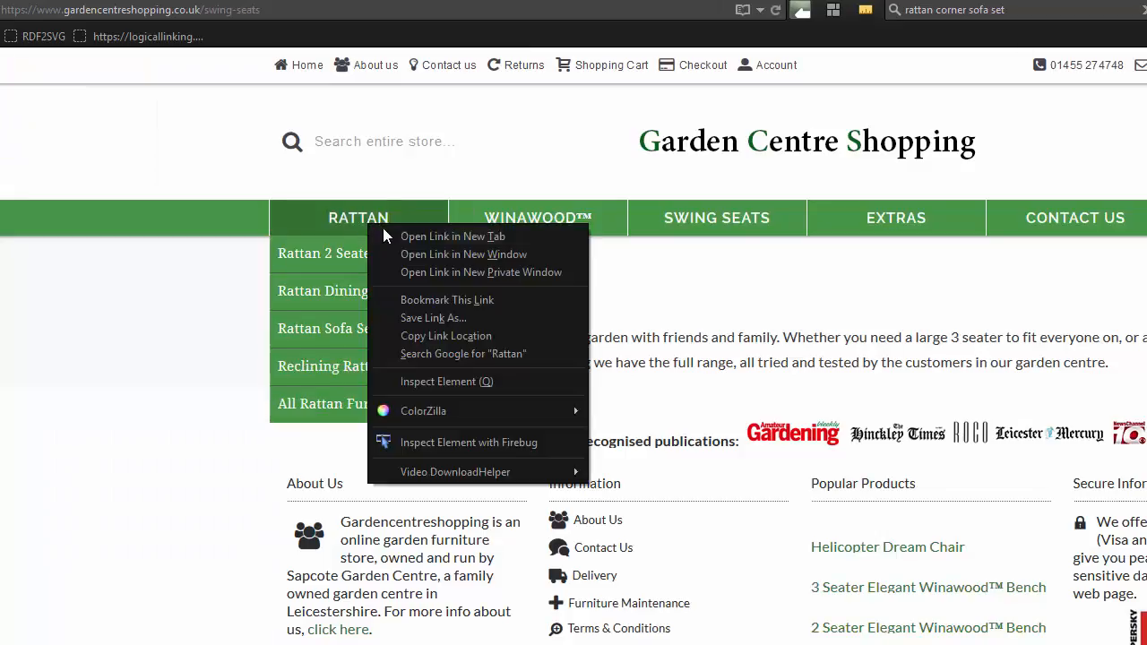
pyautogui.click(408, 234)
pyautogui.hotkey('ctrl', 'Tab')
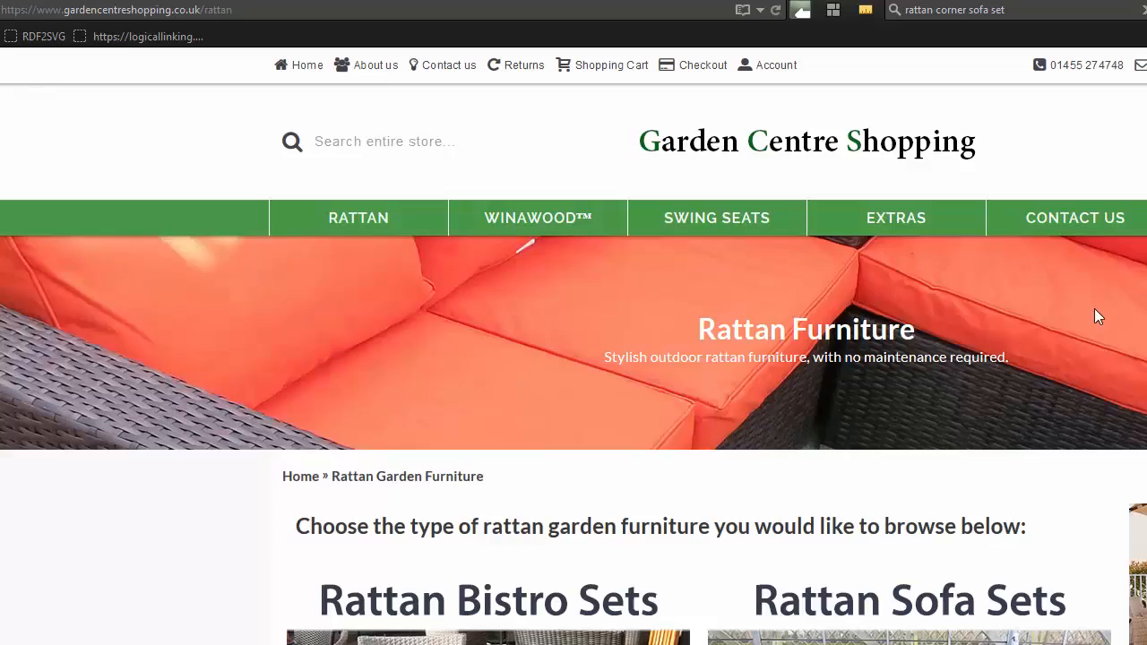
pyautogui.scroll(-3, 1093, 308)
pyautogui.scroll(-1, 573, 345)
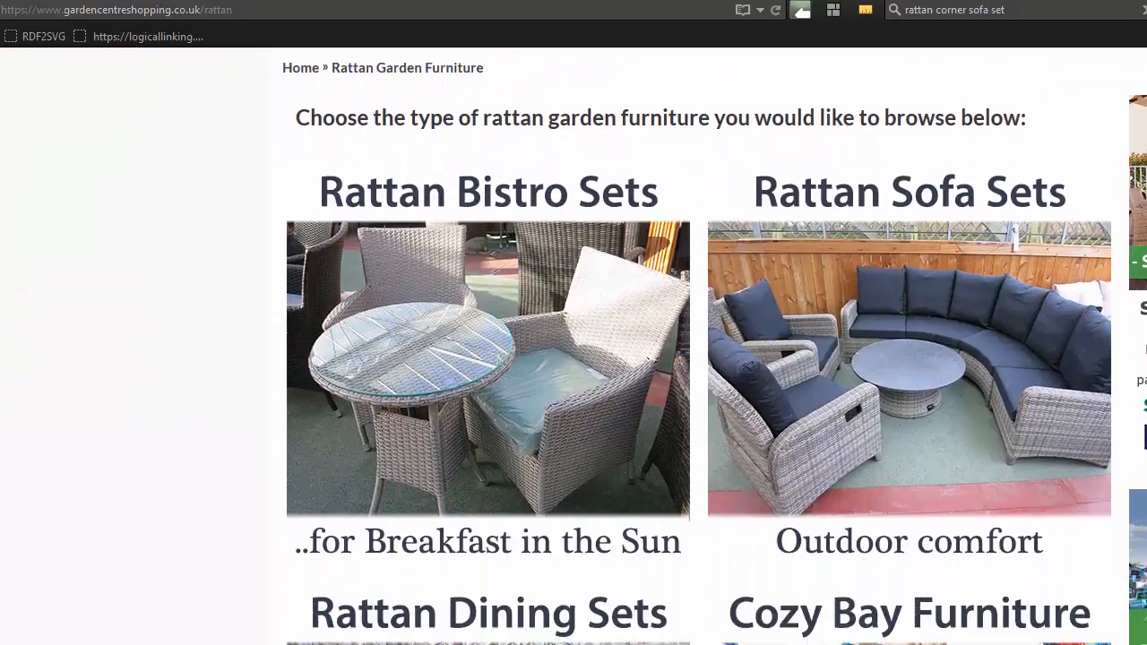
pyautogui.scroll(-5, 699, 346)
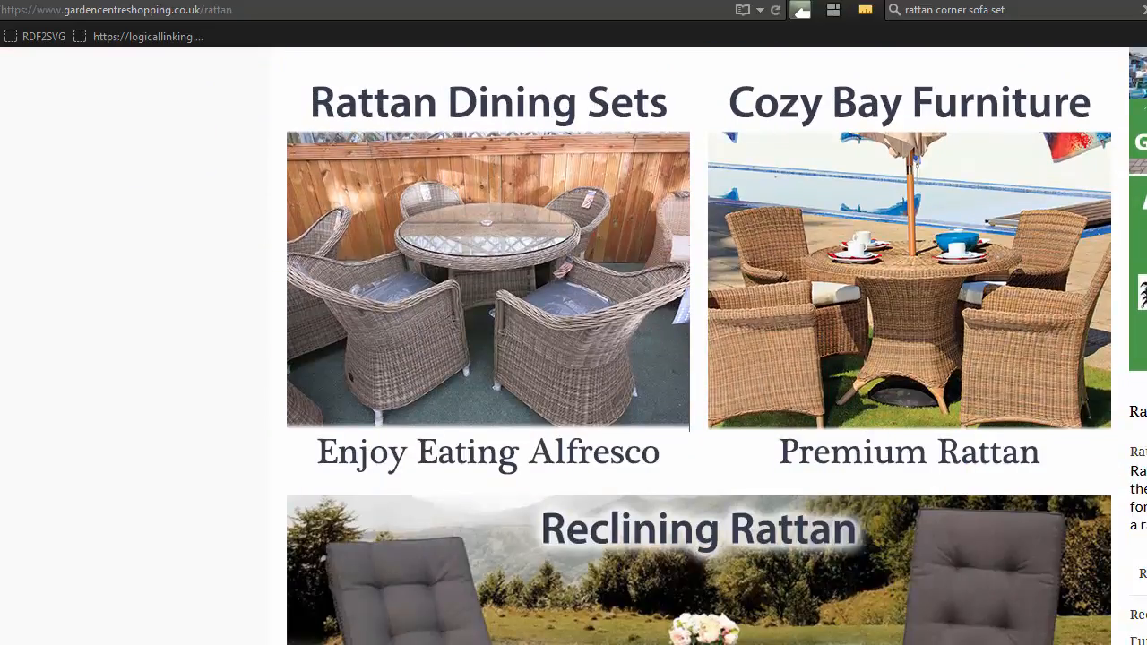
pyautogui.scroll(-3, 1122, 361)
pyautogui.scroll(12, 1121, 361)
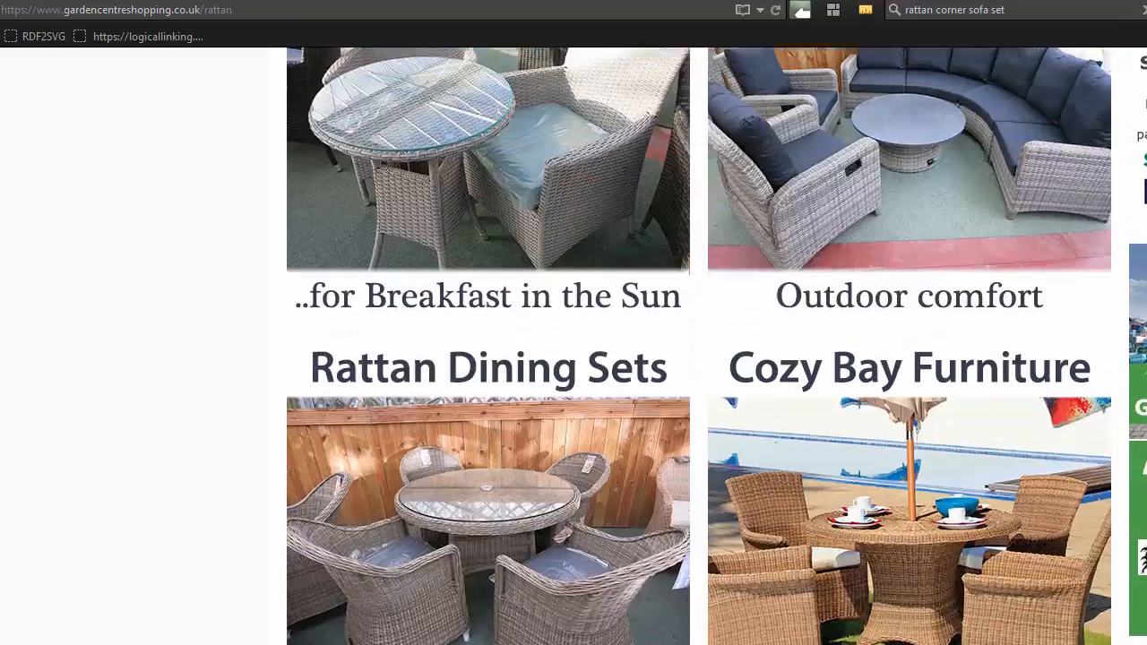
pyautogui.click(717, 116)
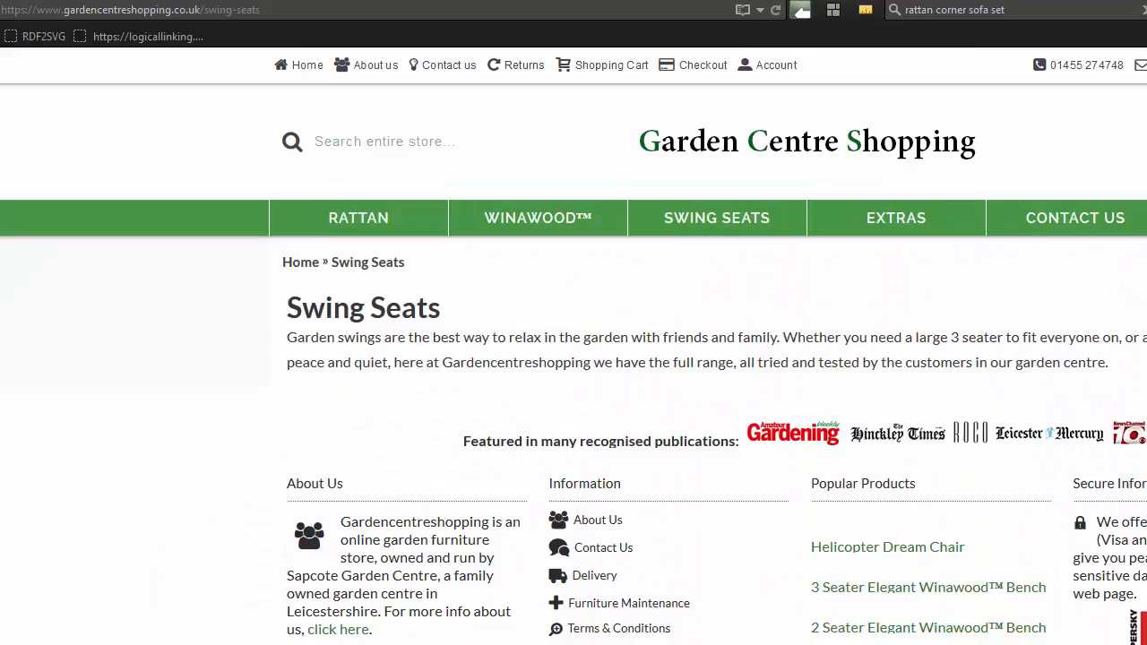
pyautogui.hotkey('ctrl', 'Tab')
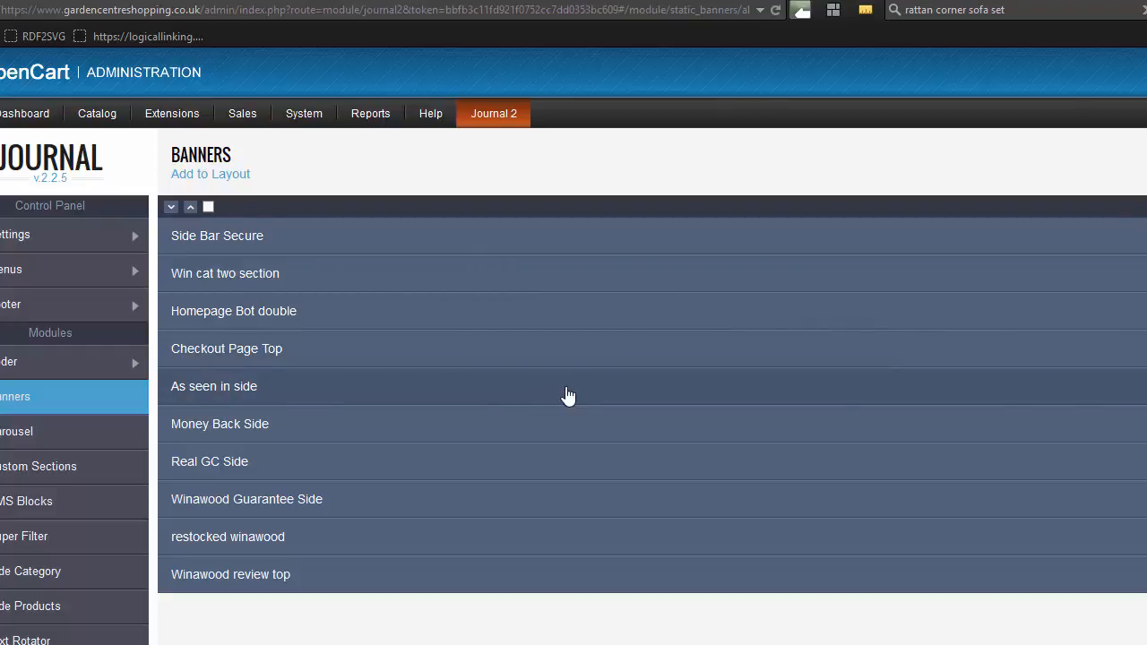
# Open the As seen in side banner's layout assignments and add a new row
pyautogui.click(731, 363)
pyautogui.click(502, 358)
pyautogui.click(255, 385)
pyautogui.scroll(-3, 1081, 341)
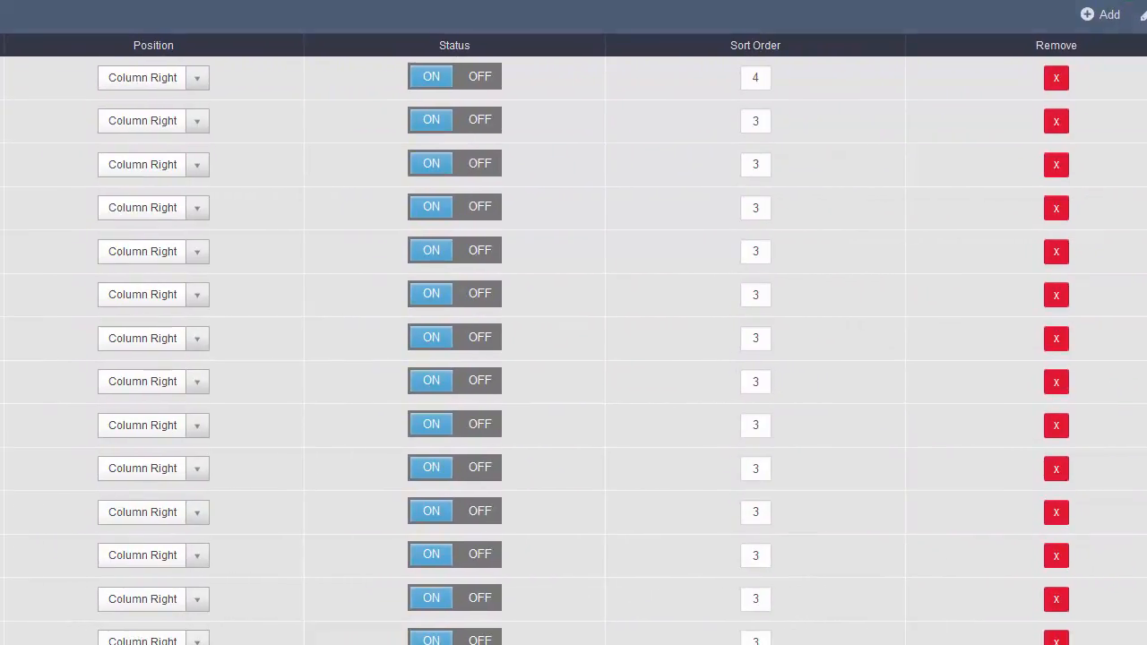
pyautogui.click(1098, 16)
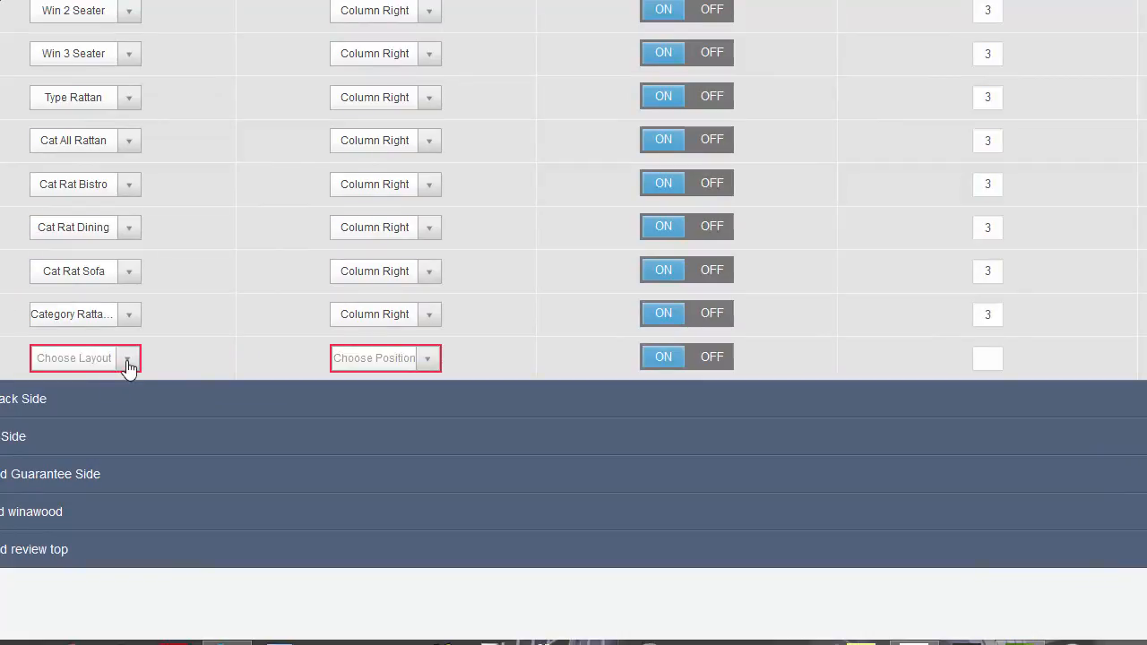
# Assign the As seen in side banner's new row to the Swing Seat Cat layout, position Column Right, sort order 3
pyautogui.click(128, 362)
pyautogui.scroll(-8, 119, 250)
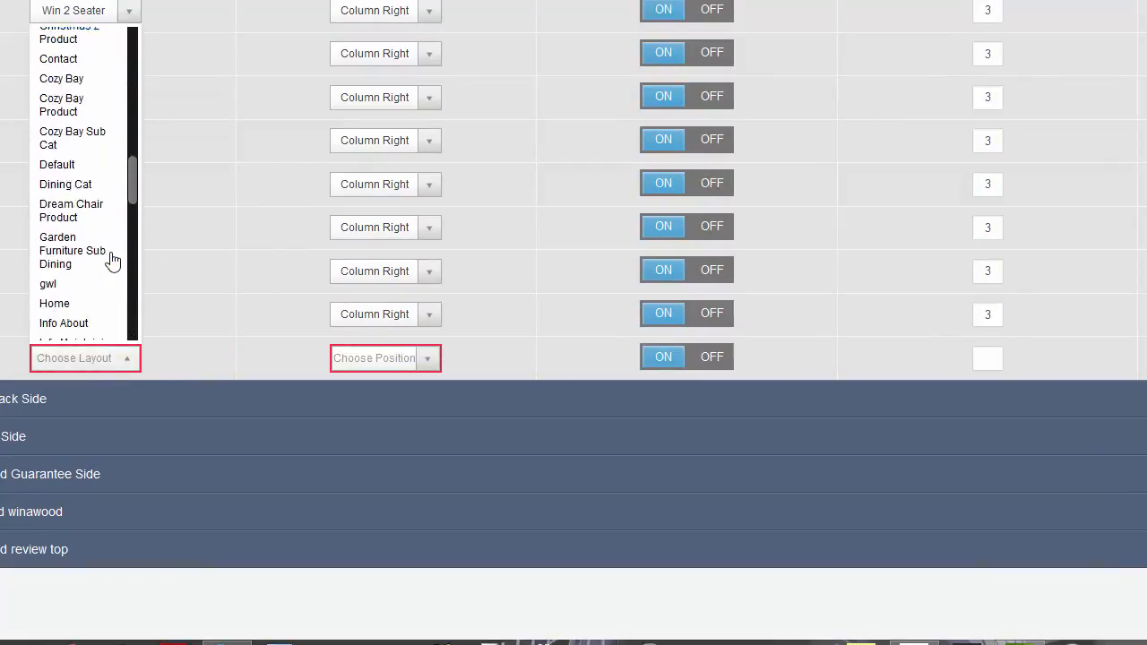
pyautogui.scroll(-8, 112, 260)
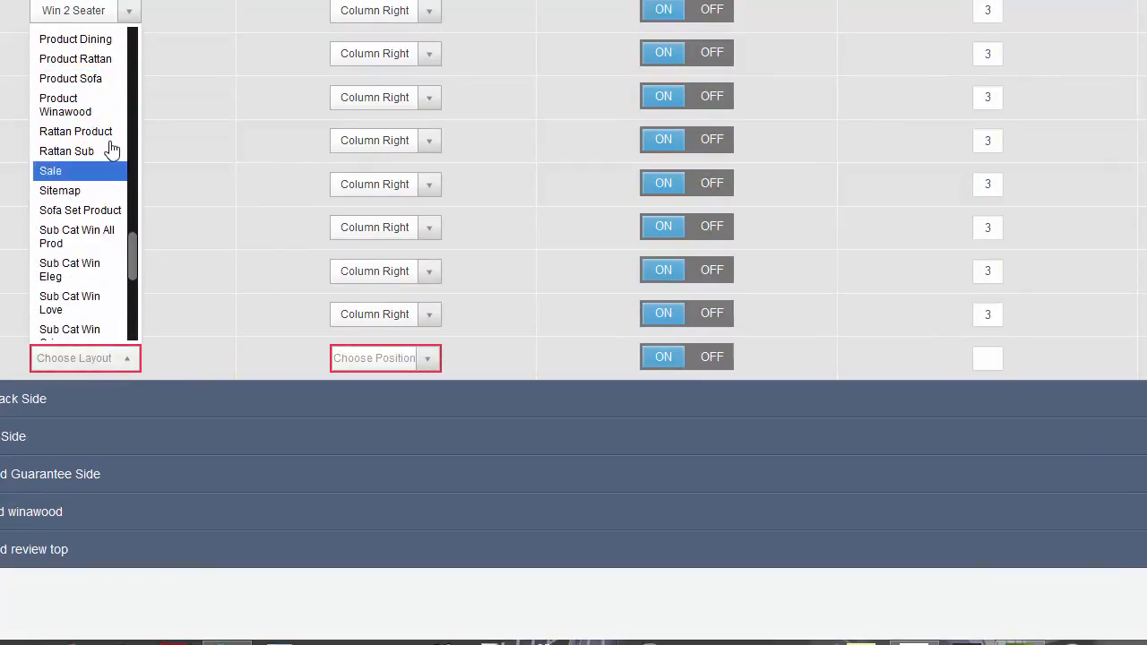
pyautogui.scroll(-2, 90, 197)
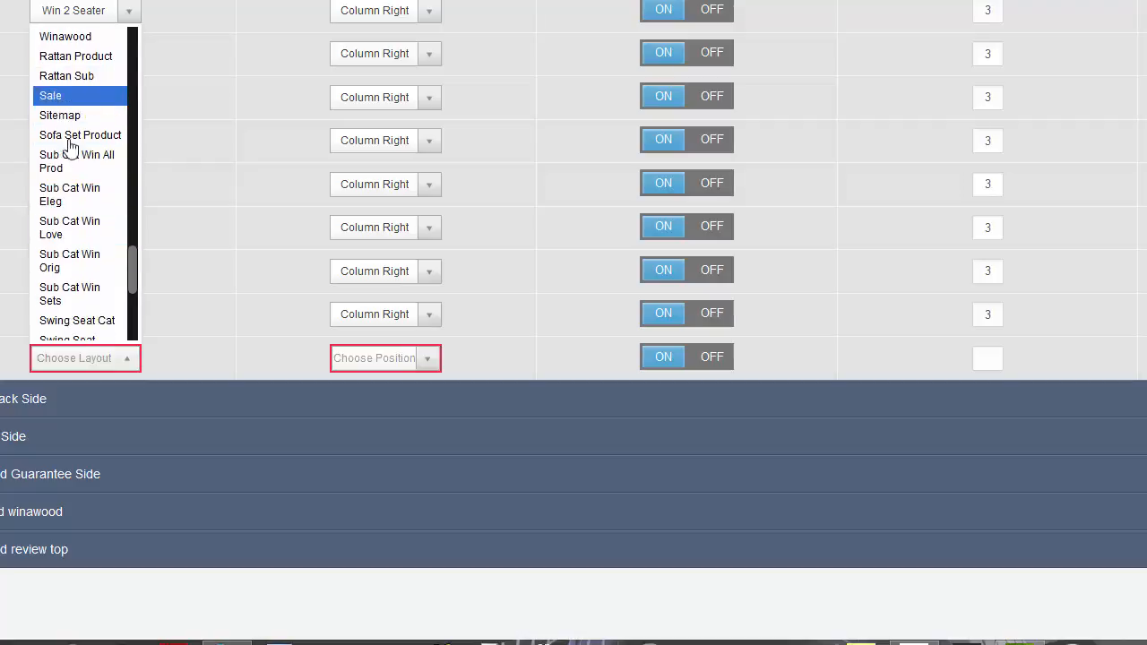
pyautogui.scroll(-2, 77, 230)
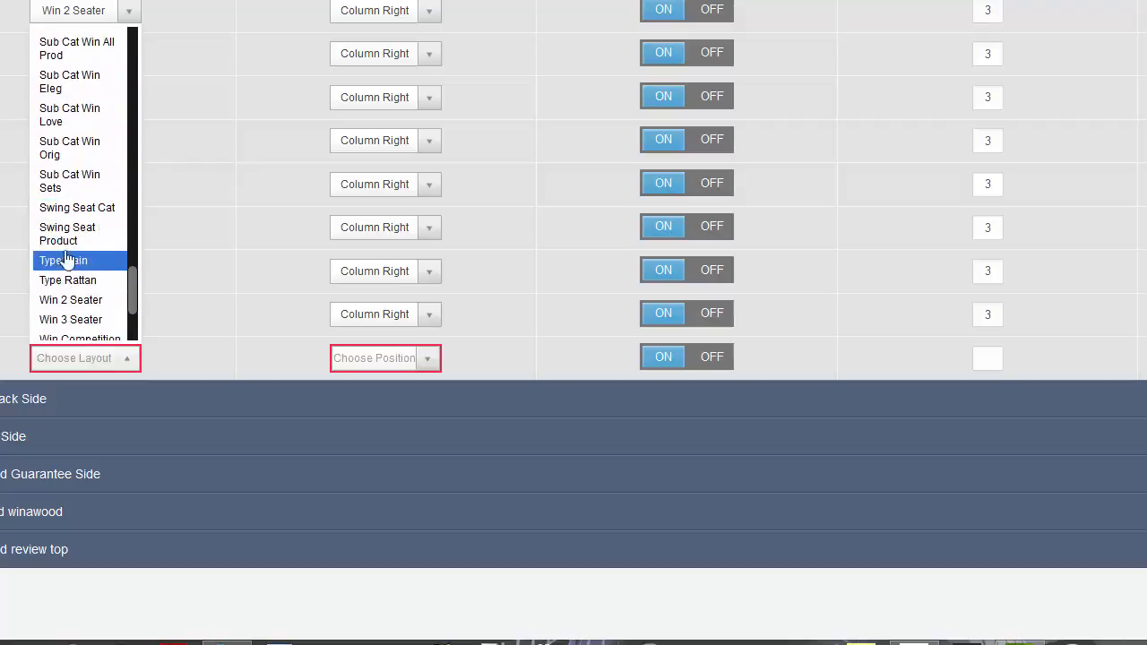
pyautogui.click(85, 208)
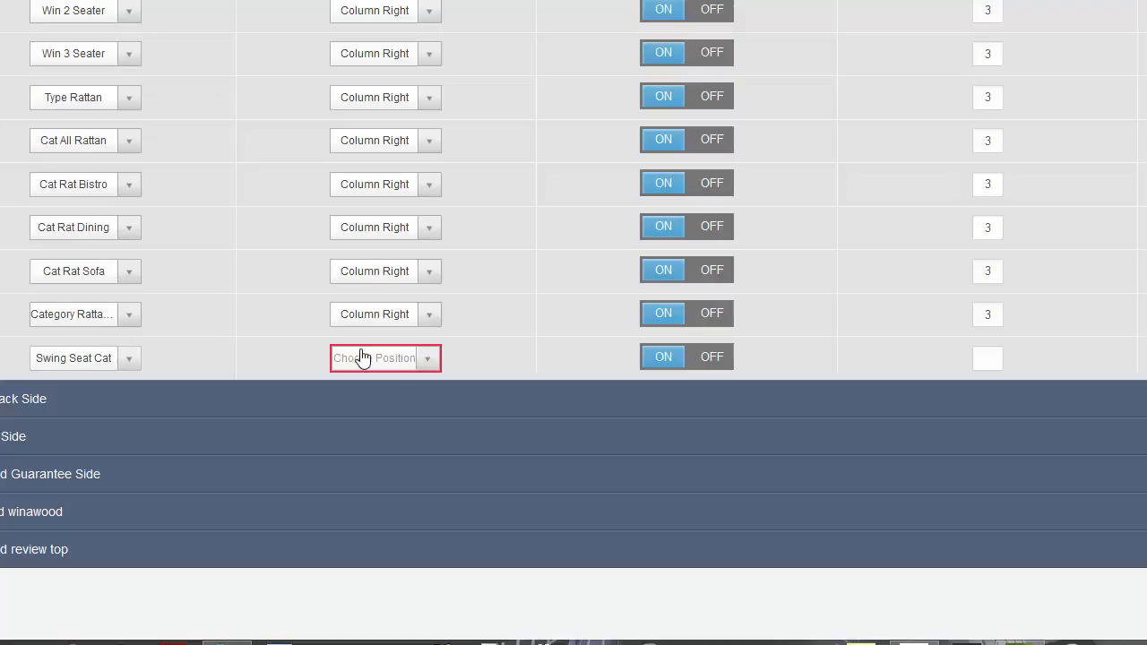
pyautogui.click(397, 365)
pyautogui.click(387, 463)
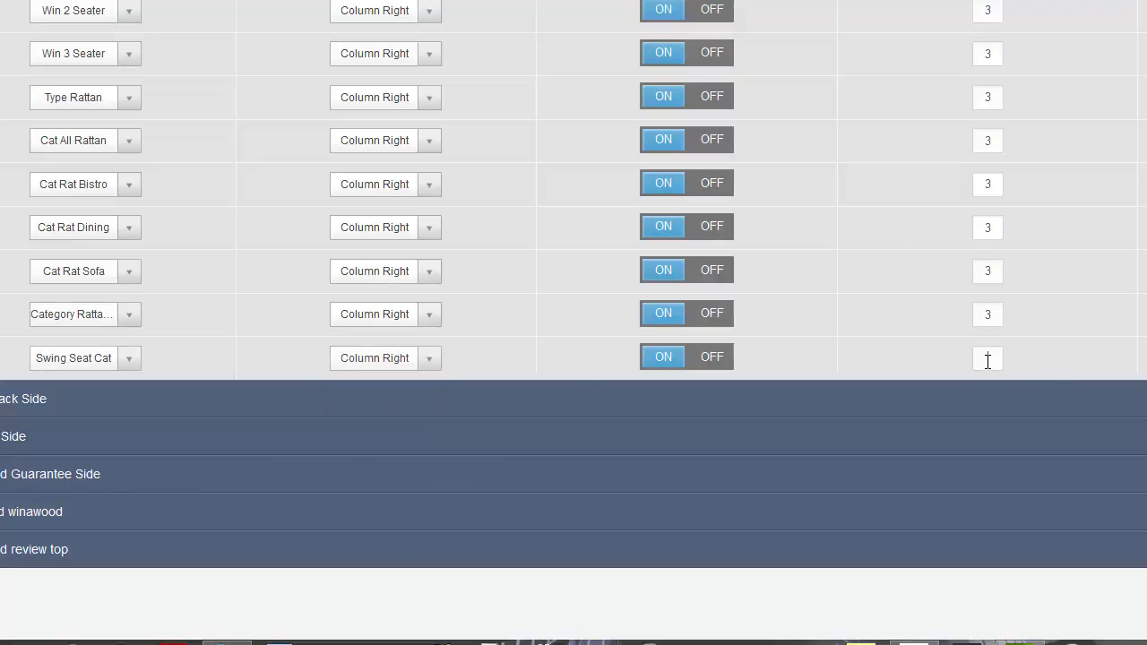
pyautogui.write('3')
# Open the Money Back Side banner's layout assignments and add a new row
pyautogui.scroll(3, 209, 158)
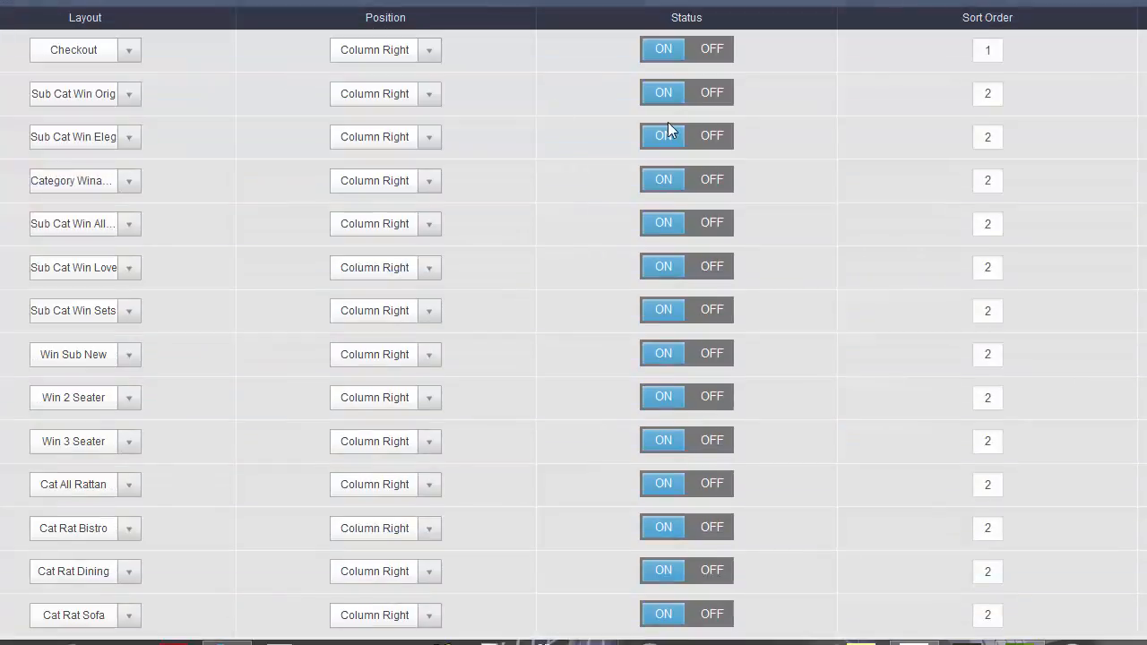
pyautogui.scroll(-1, 775, 51)
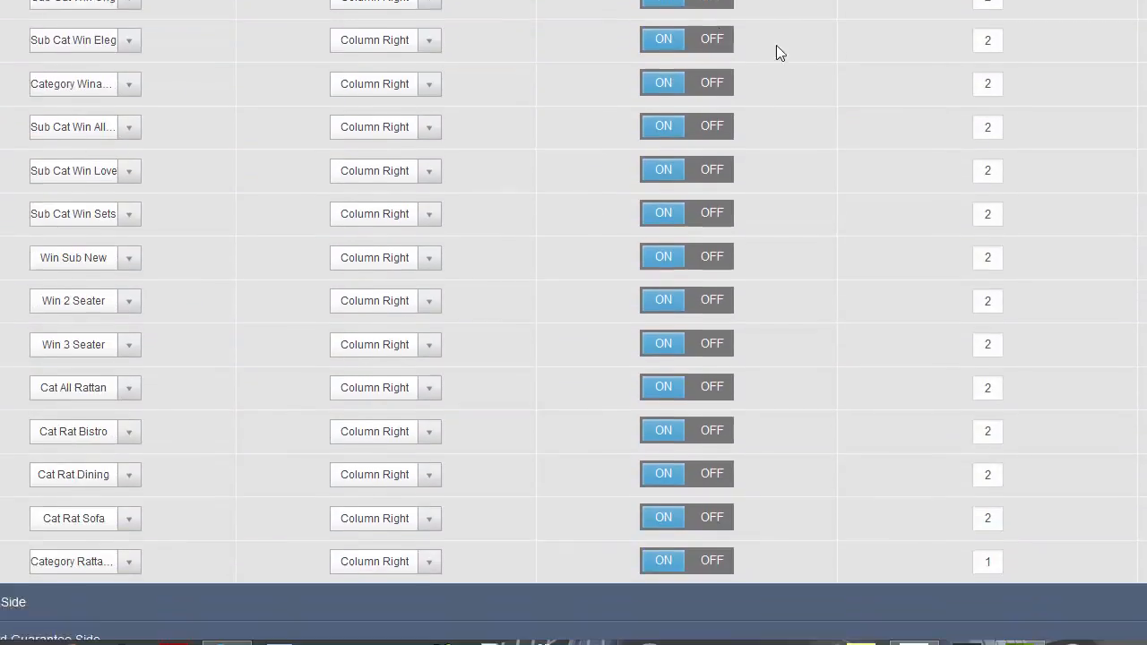
pyautogui.scroll(3, 1080, 72)
pyautogui.scroll(-5, 541, 261)
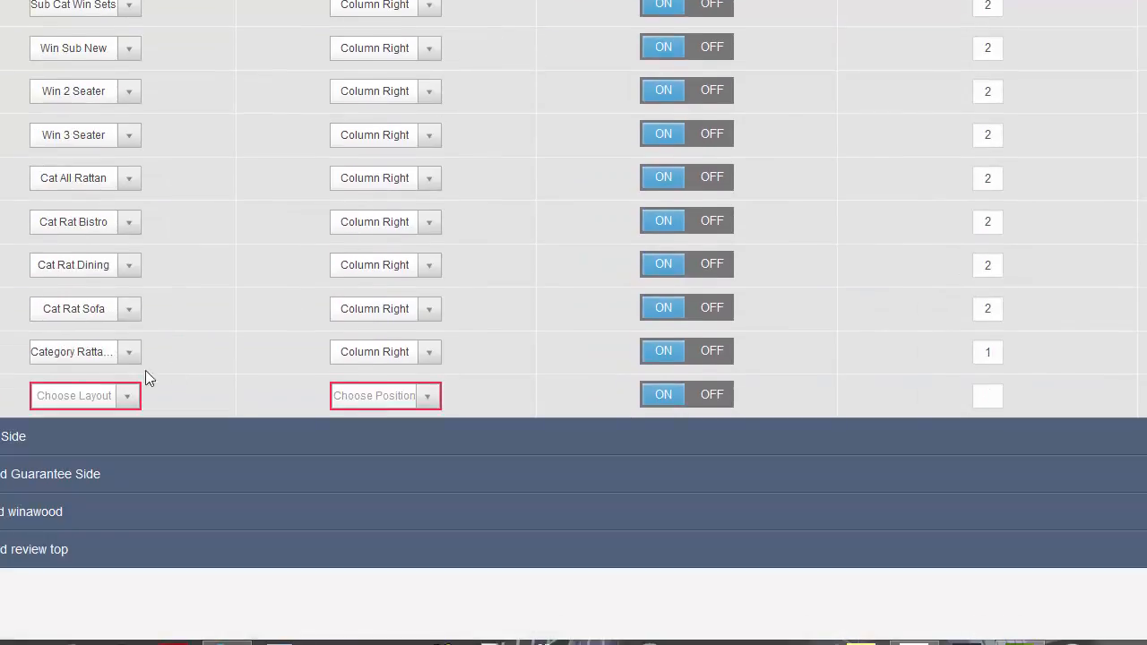
# Assign the Money Back Side row to Swing Seat Cat, position Column Right, sort order 1, and check the Swing Seats page on the storefront
pyautogui.click(99, 400)
pyautogui.scroll(-10, 95, 264)
pyautogui.scroll(-3, 94, 259)
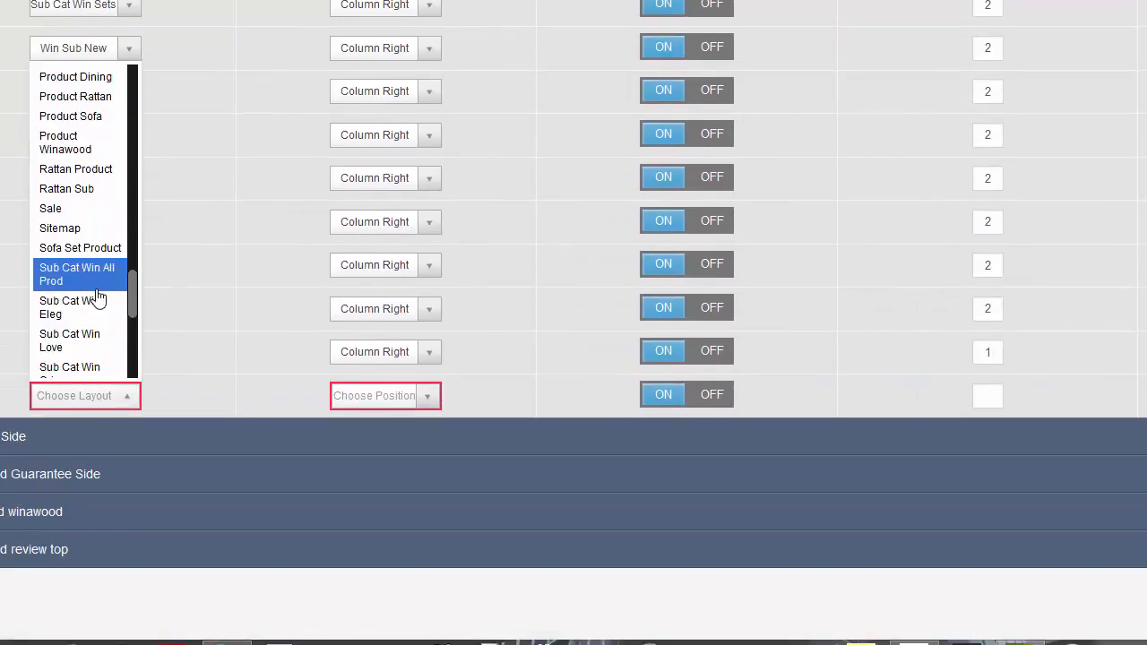
pyautogui.scroll(-2, 89, 325)
pyautogui.scroll(-3, 74, 259)
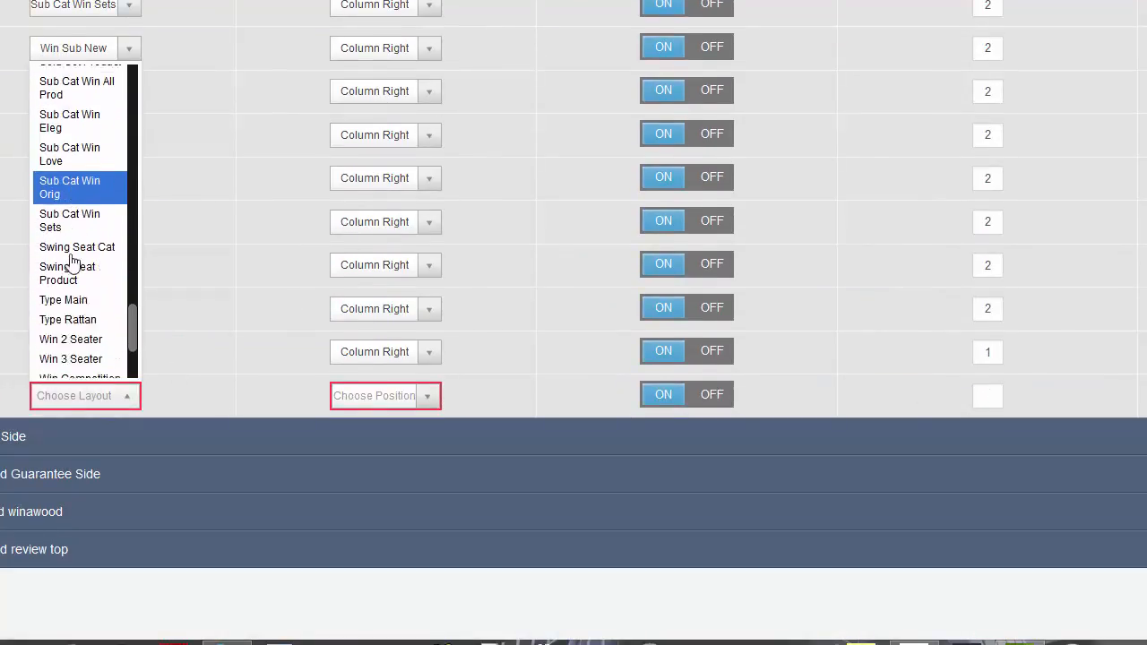
pyautogui.click(79, 208)
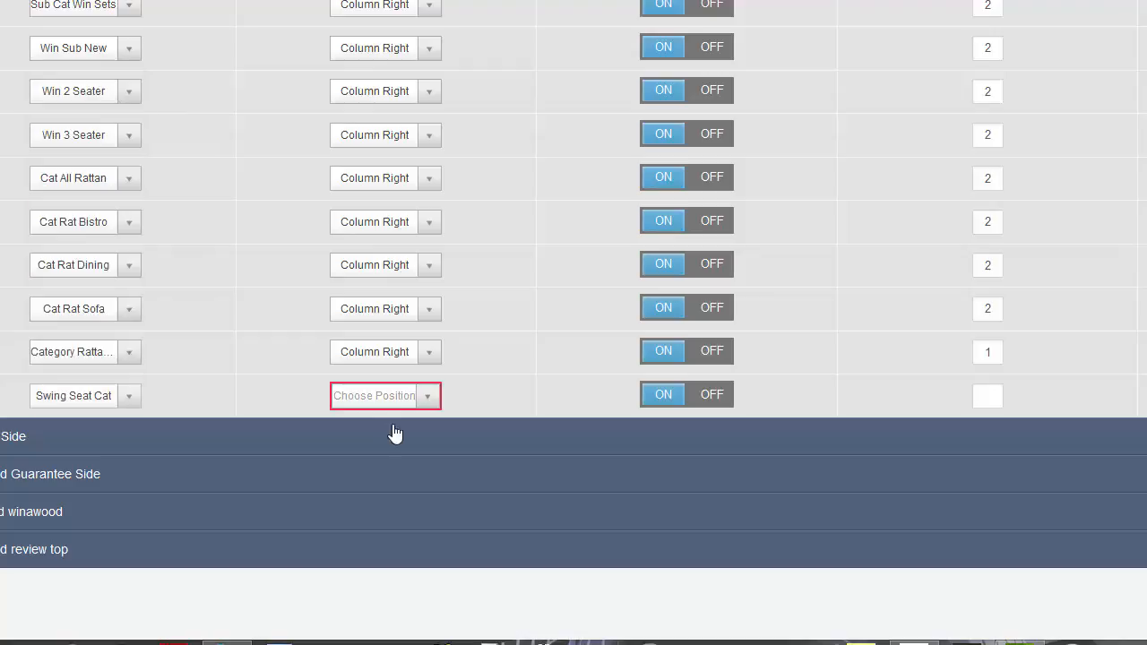
pyautogui.click(392, 402)
pyautogui.click(395, 503)
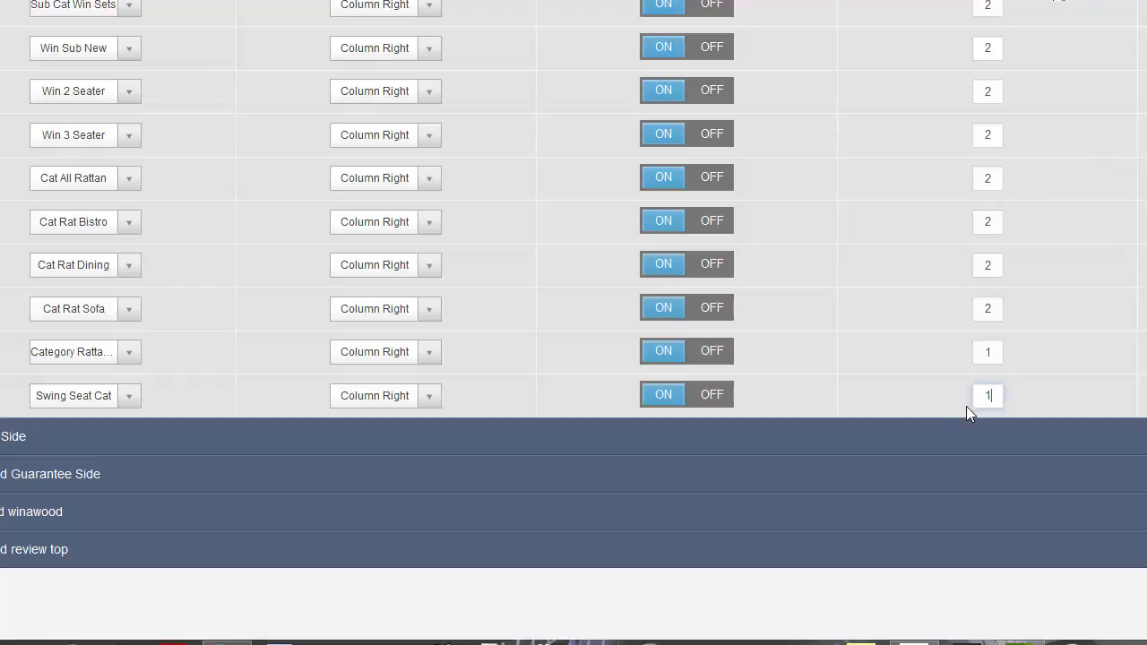
pyautogui.write('2')
pyautogui.hotkey('ctrl', 'Tab')
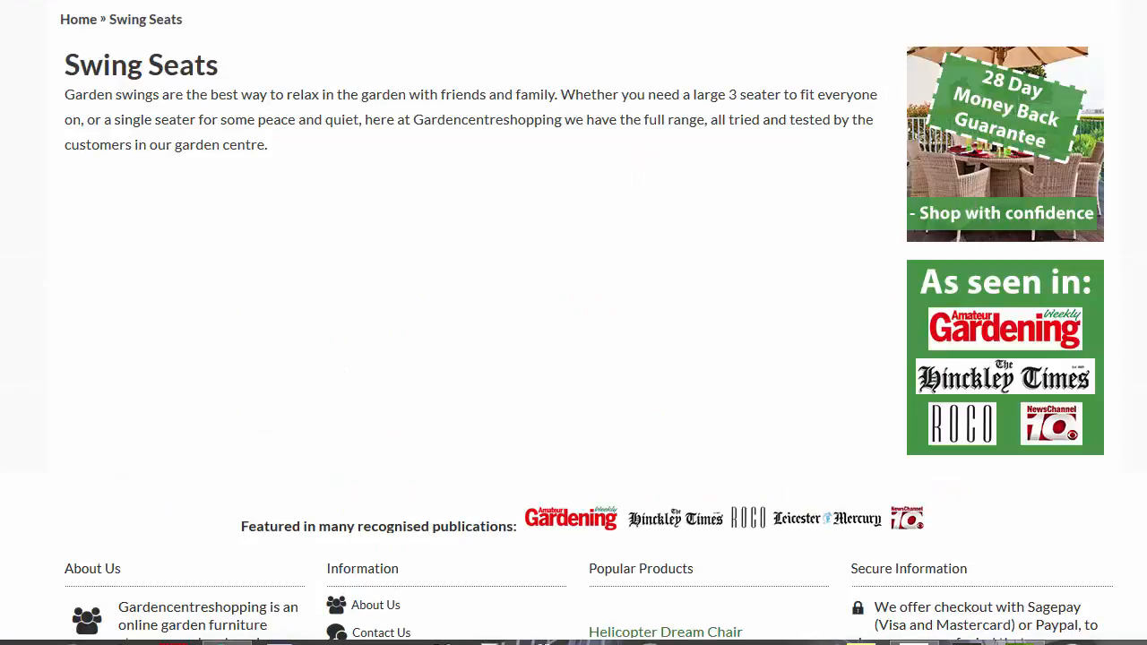
pyautogui.hotkey('ctrl', 'Tab')
# Open the Real GC Side banner's layout assignments and add a new row
pyautogui.scroll(4, 156, 41)
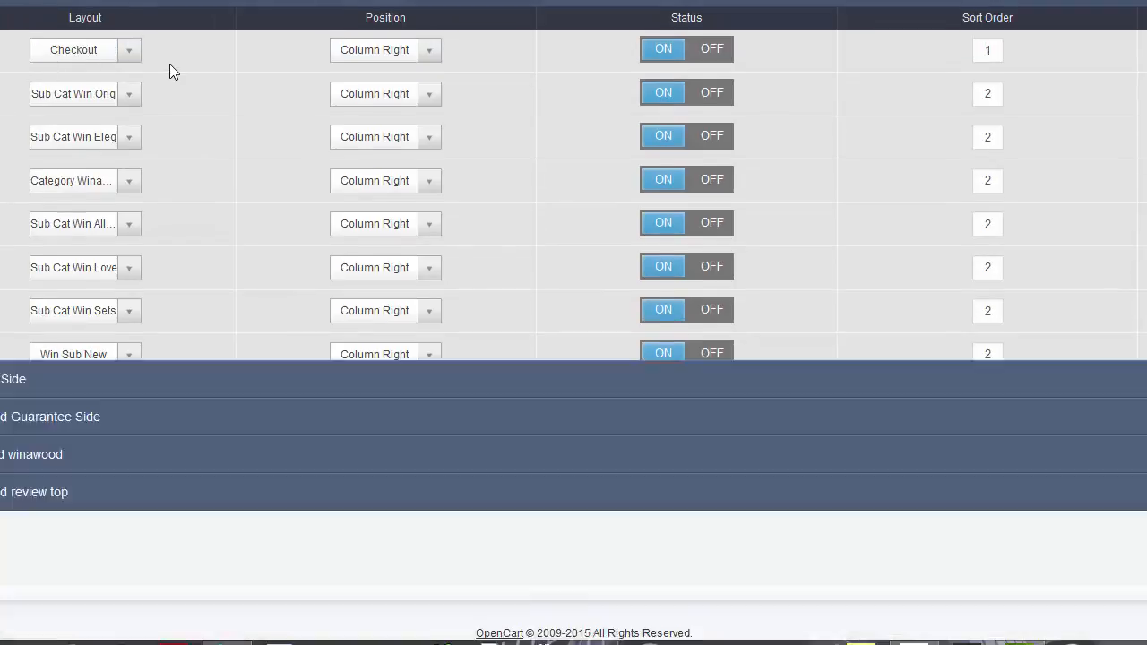
pyautogui.scroll(3, 80, 170)
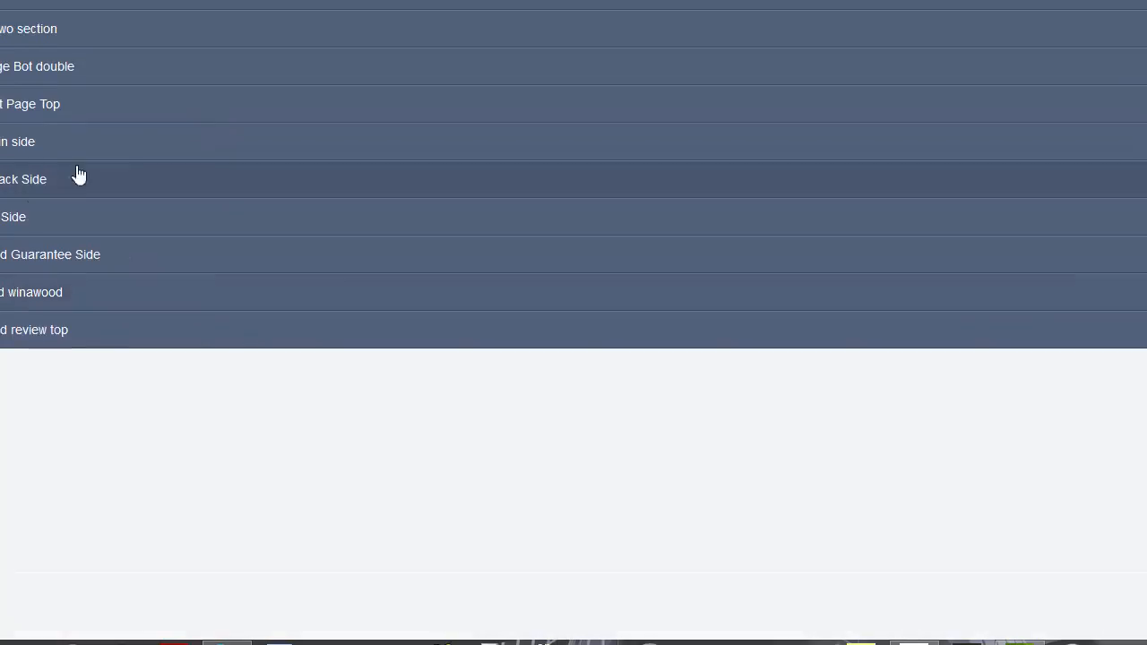
pyautogui.click(7, 224)
pyautogui.scroll(-3, 896, 251)
pyautogui.scroll(1, 960, 243)
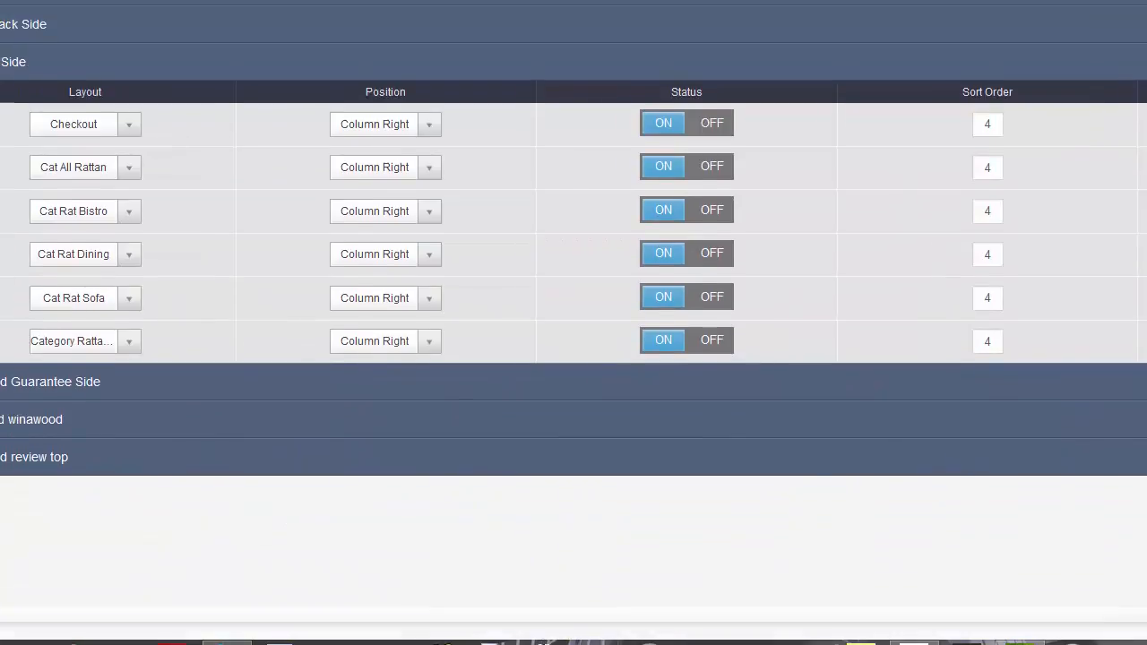
pyautogui.scroll(1, 573, 323)
pyautogui.click(1142, 195)
pyautogui.scroll(-2, 31, 397)
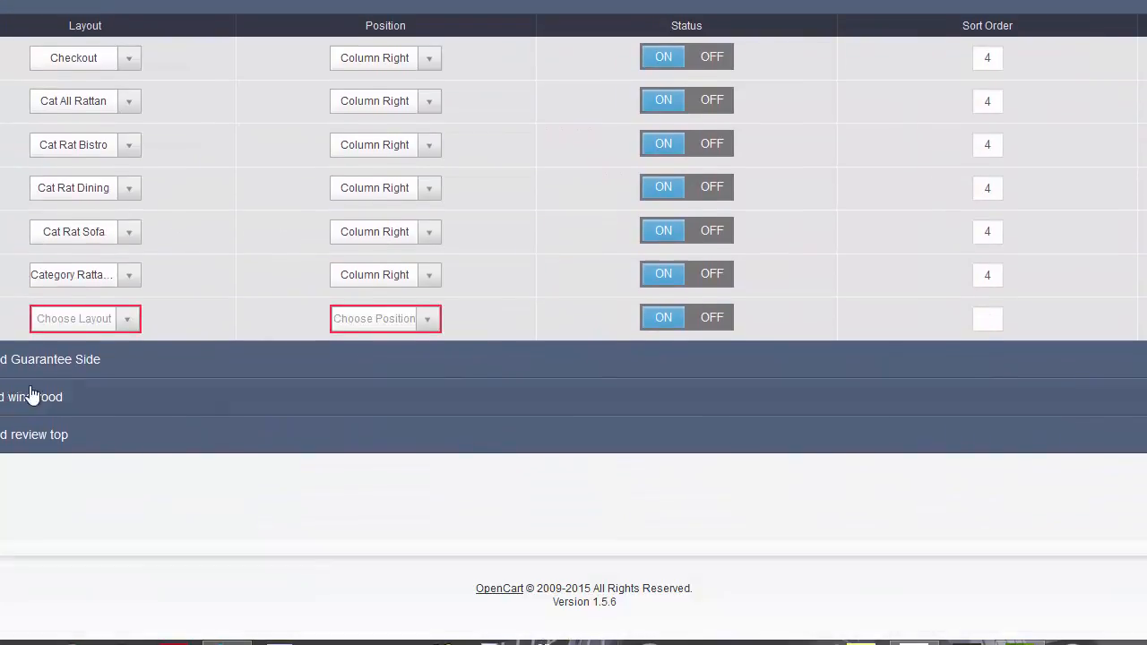
# Assign the Real GC Side banner's new row to the Swing Seat Cat layout, position Column Right, sort order 4
pyautogui.click(100, 321)
pyautogui.scroll(-10, 102, 224)
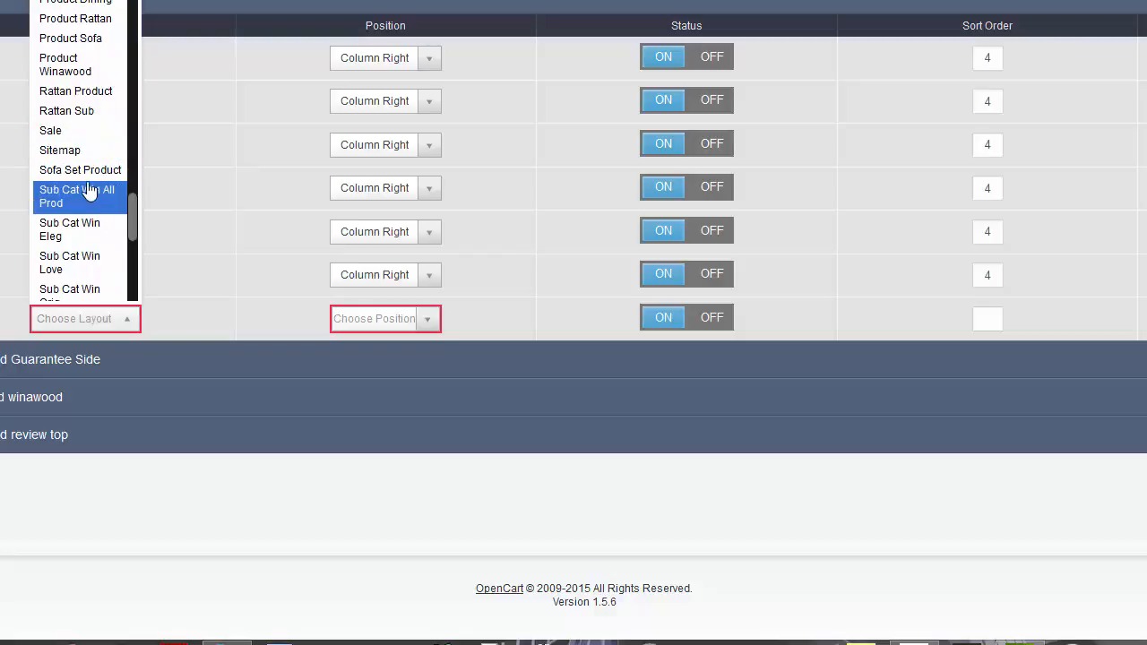
pyautogui.scroll(-3, 87, 183)
pyautogui.scroll(-1, 86, 183)
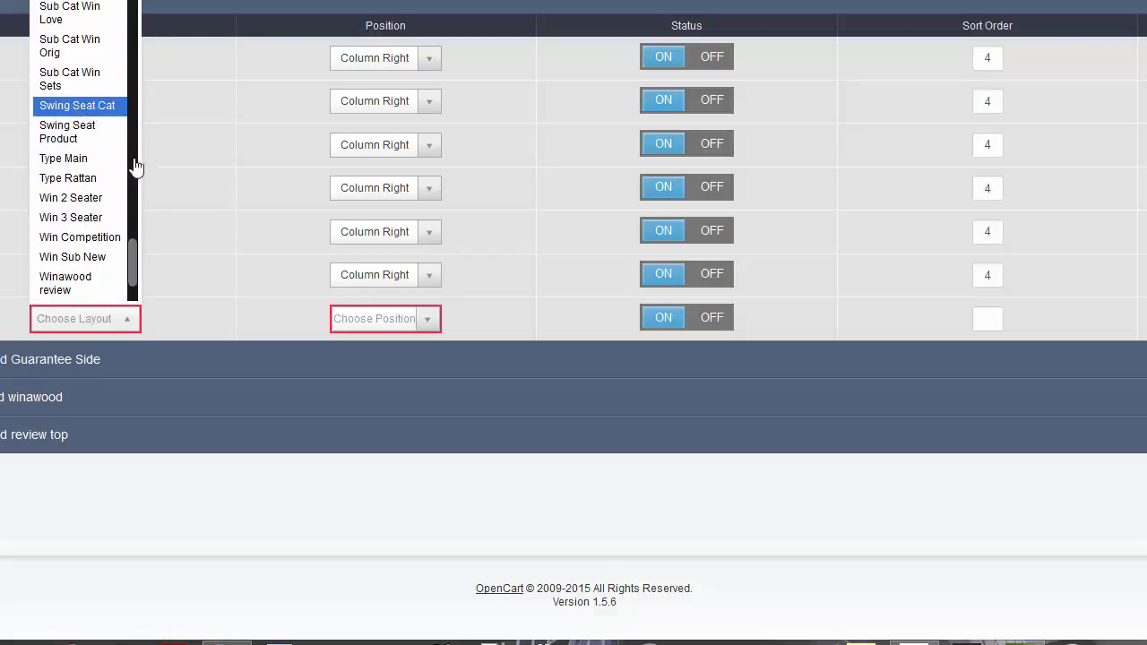
pyautogui.click(77, 107)
pyautogui.click(371, 327)
pyautogui.click(407, 422)
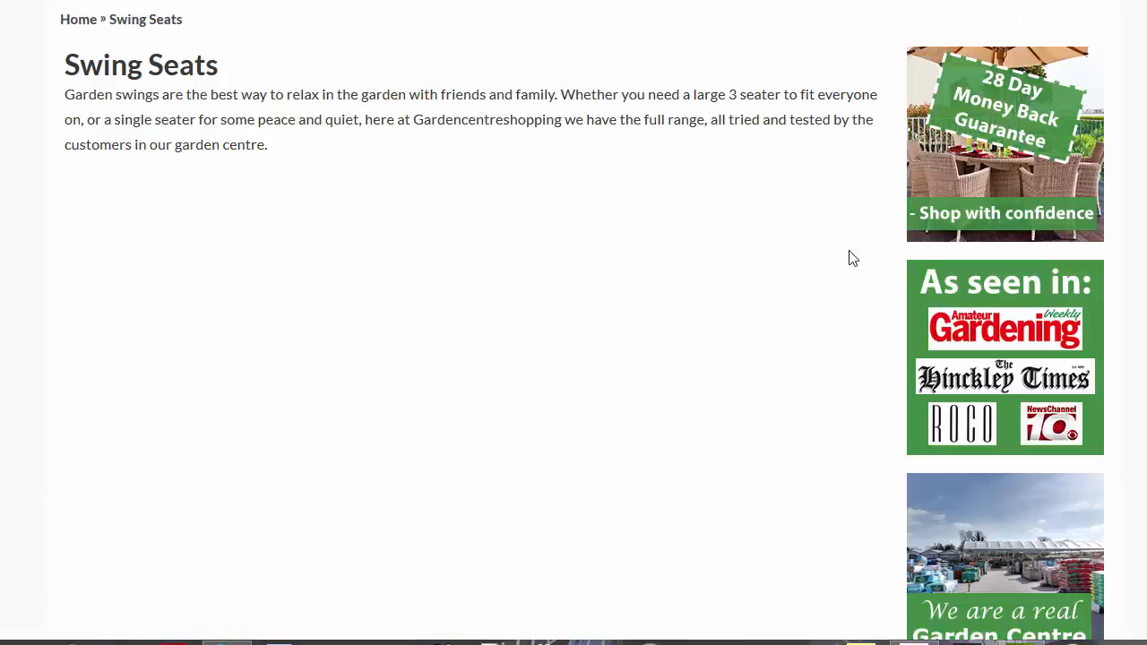
# Review the side column banners on the storefront's Swing Seats page
pyautogui.scroll(-2, 832, 158)
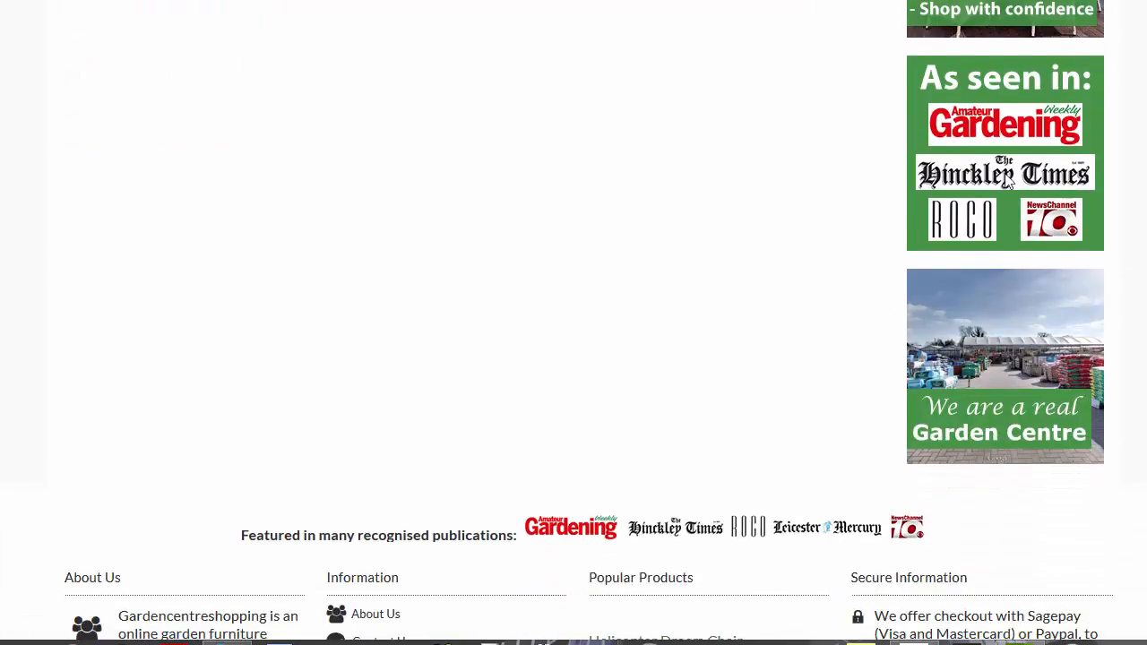
pyautogui.scroll(2, 914, 219)
pyautogui.scroll(1, 933, 207)
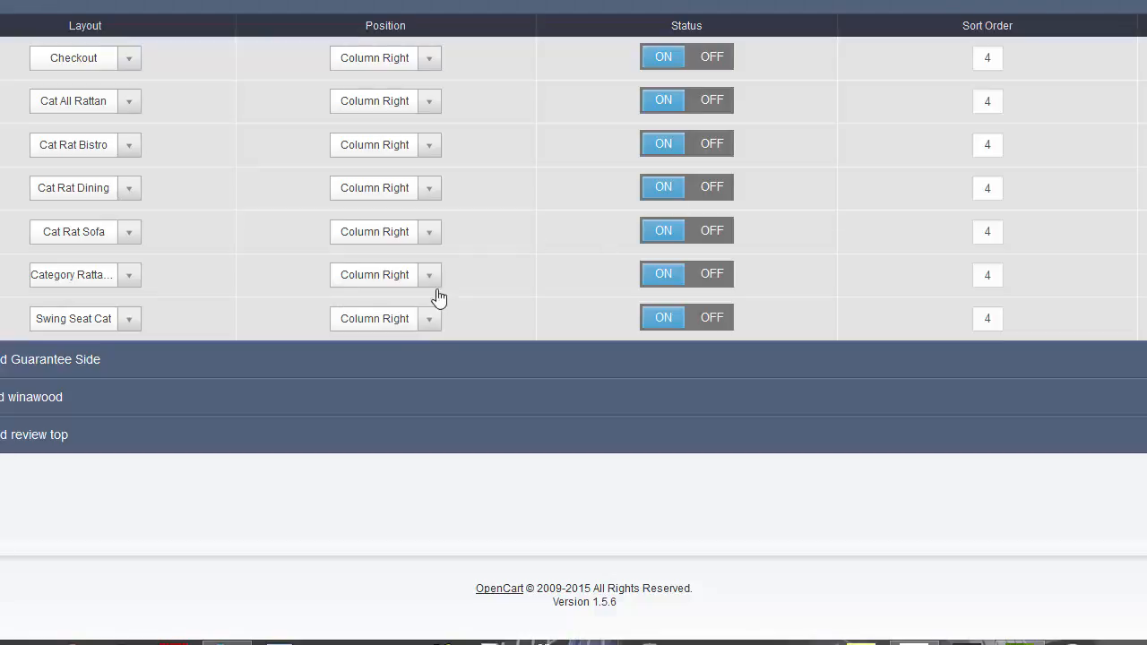
# Review the position options of the Real GC Side banner's Swing Seat Cat row against the storefront's Swing Seats page
pyautogui.click(425, 327)
pyautogui.click(385, 423)
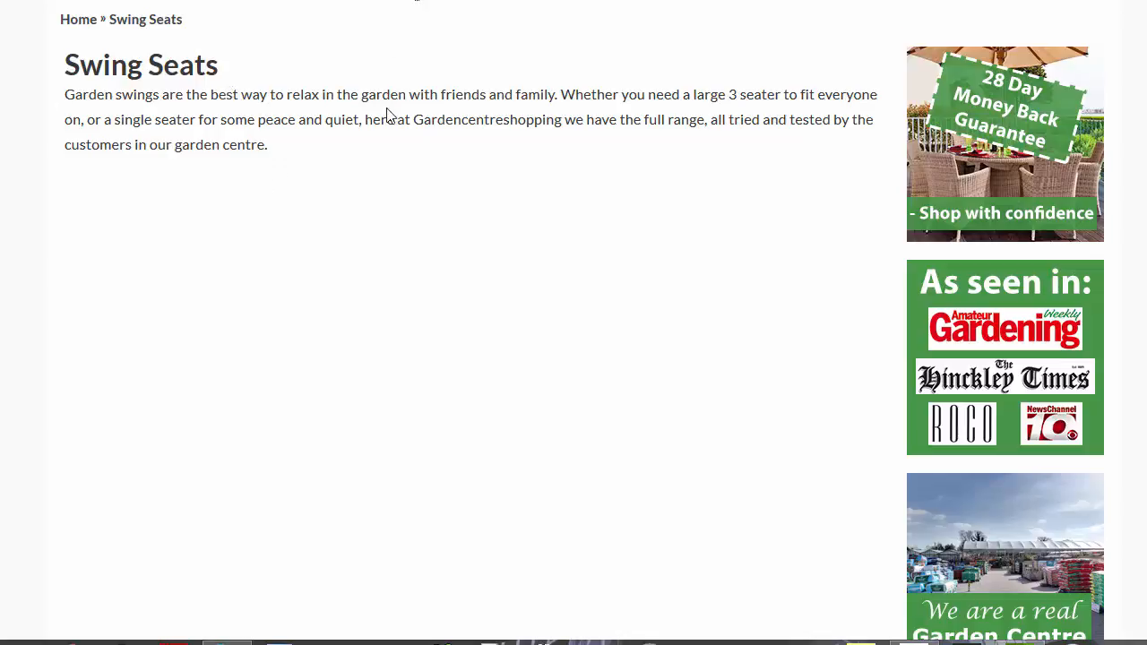
pyautogui.moveTo(248, 149); pyautogui.dragTo(186, 108)
pyautogui.click(121, 89)
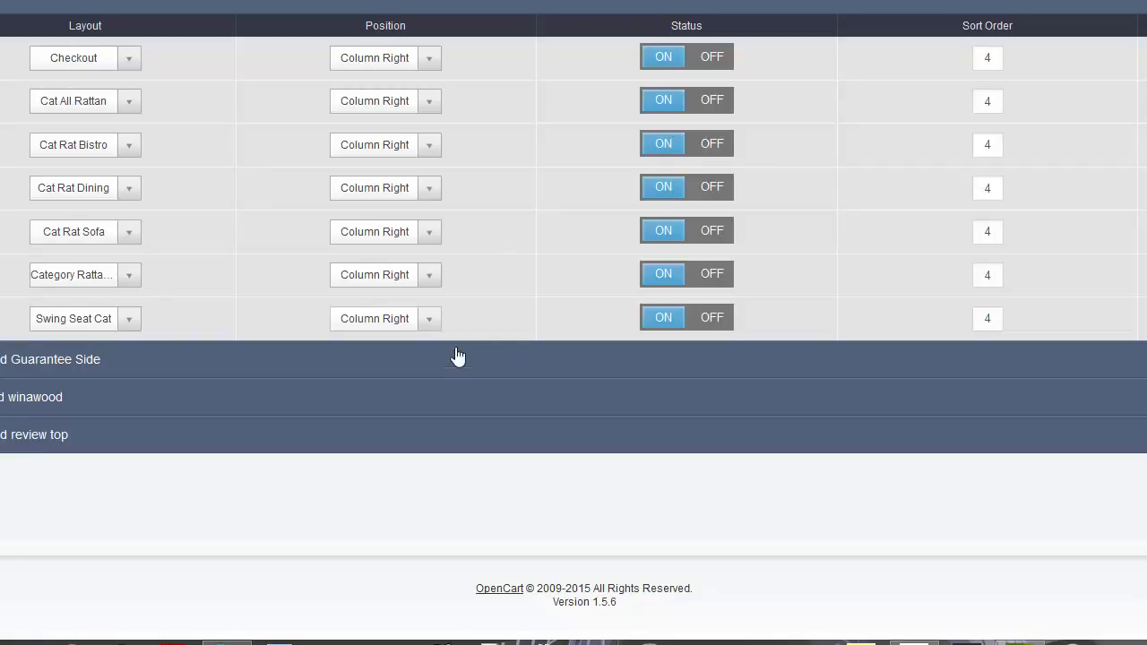
pyautogui.click(399, 324)
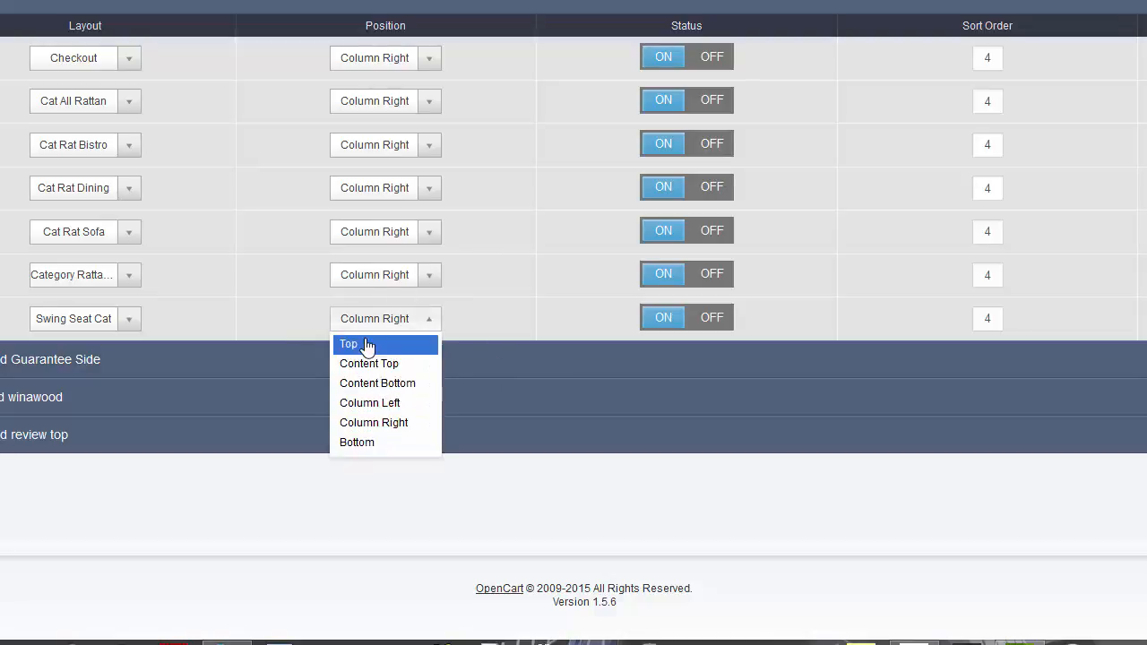
pyautogui.click(530, 313)
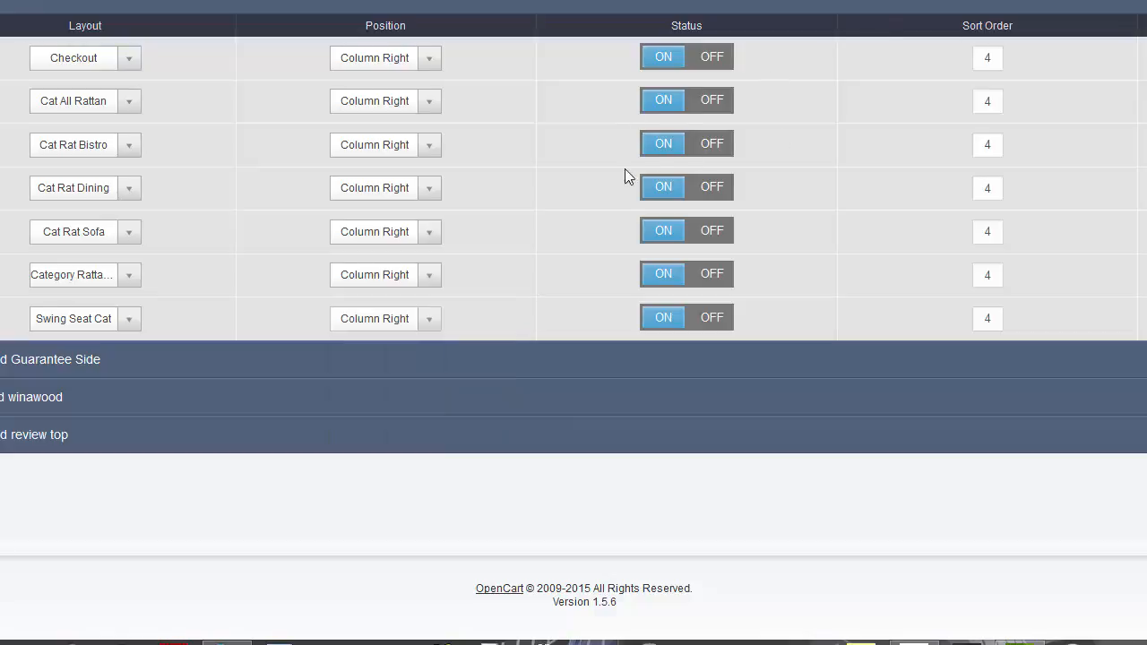
# Measure the width and height of the Rattan Bistro Sets banner area on the storefront's Rattan Garden Furniture page
pyautogui.click(213, 11)
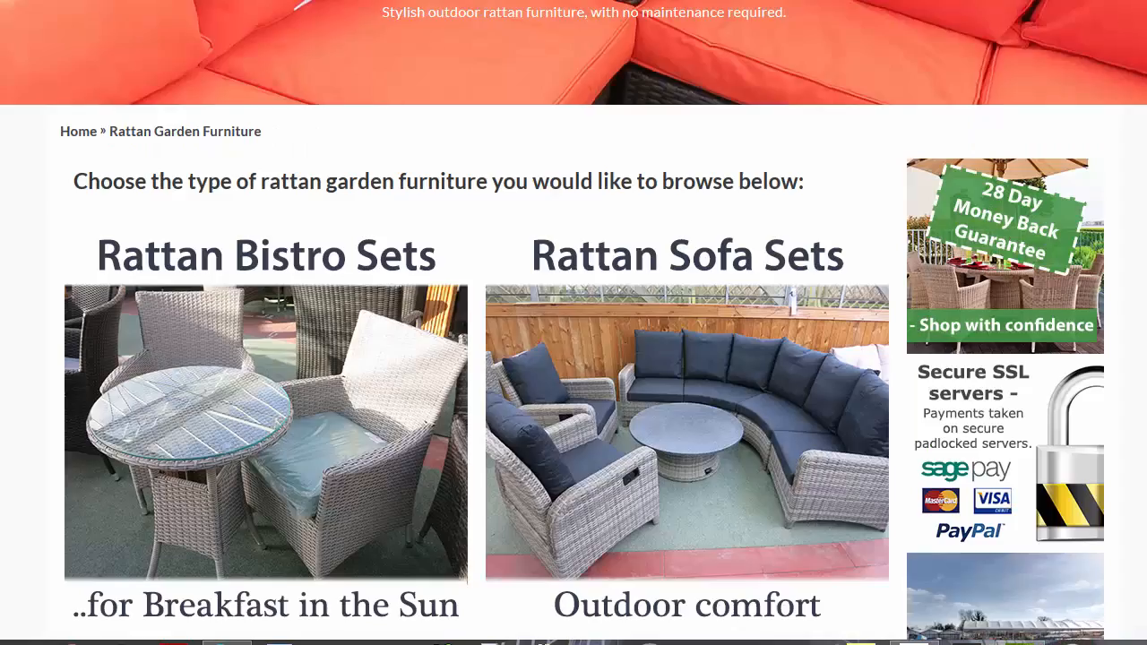
pyautogui.scroll(-2, 290, 238)
pyautogui.scroll(2, 133, 209)
pyautogui.click(1019, 642)
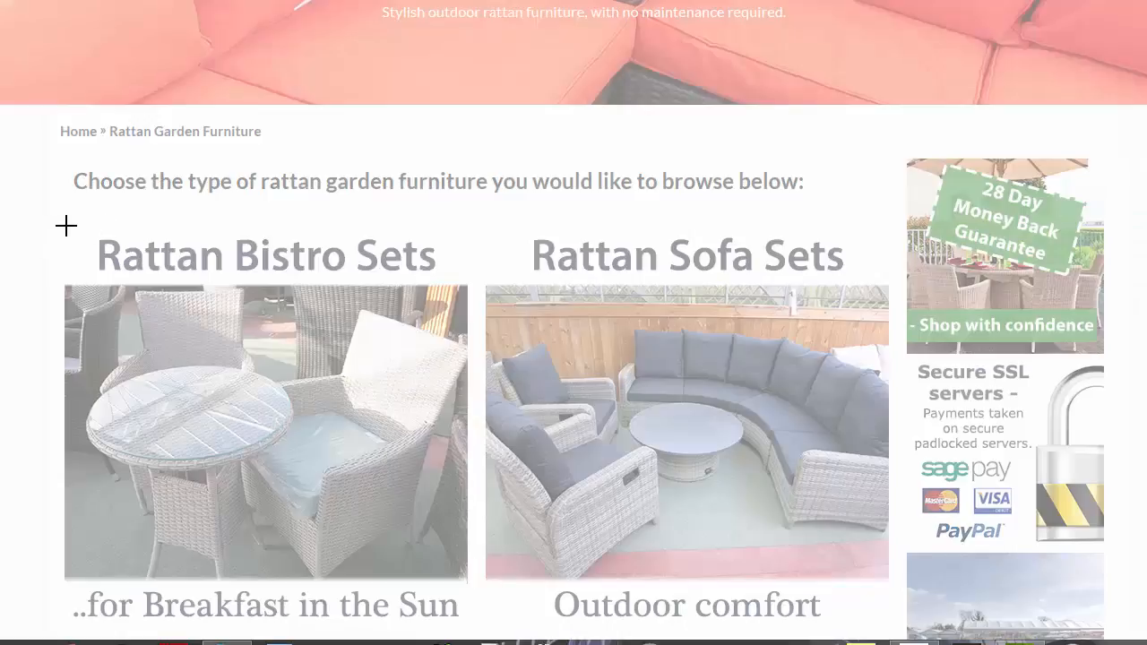
pyautogui.moveTo(64, 226); pyautogui.dragTo(468, 494)
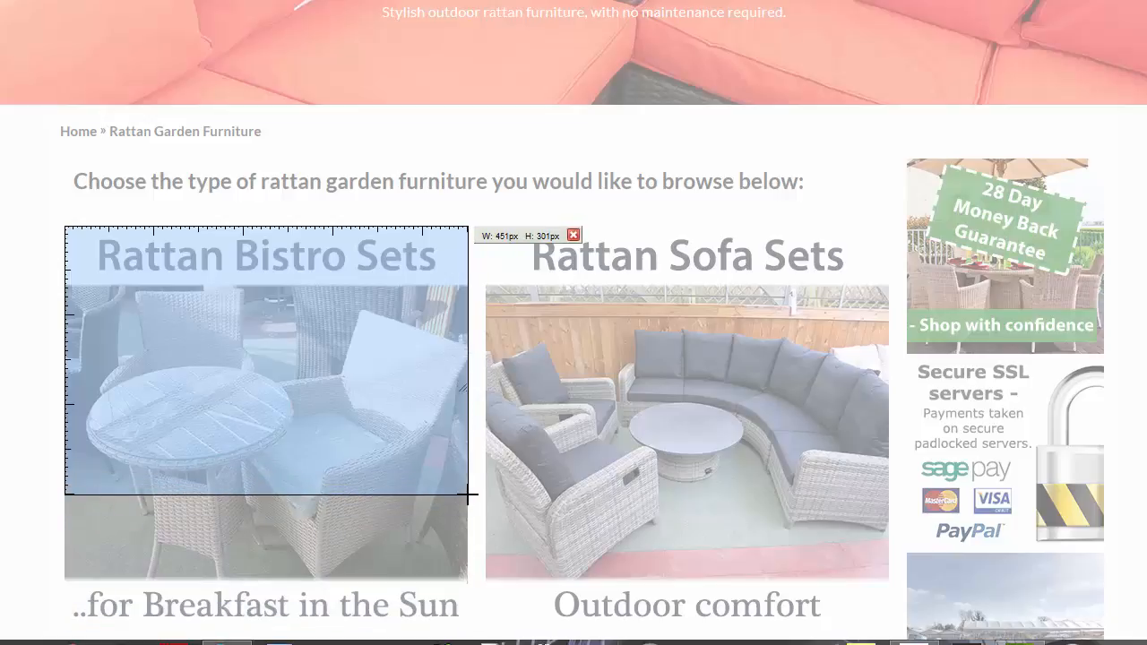
pyautogui.press('Escape')
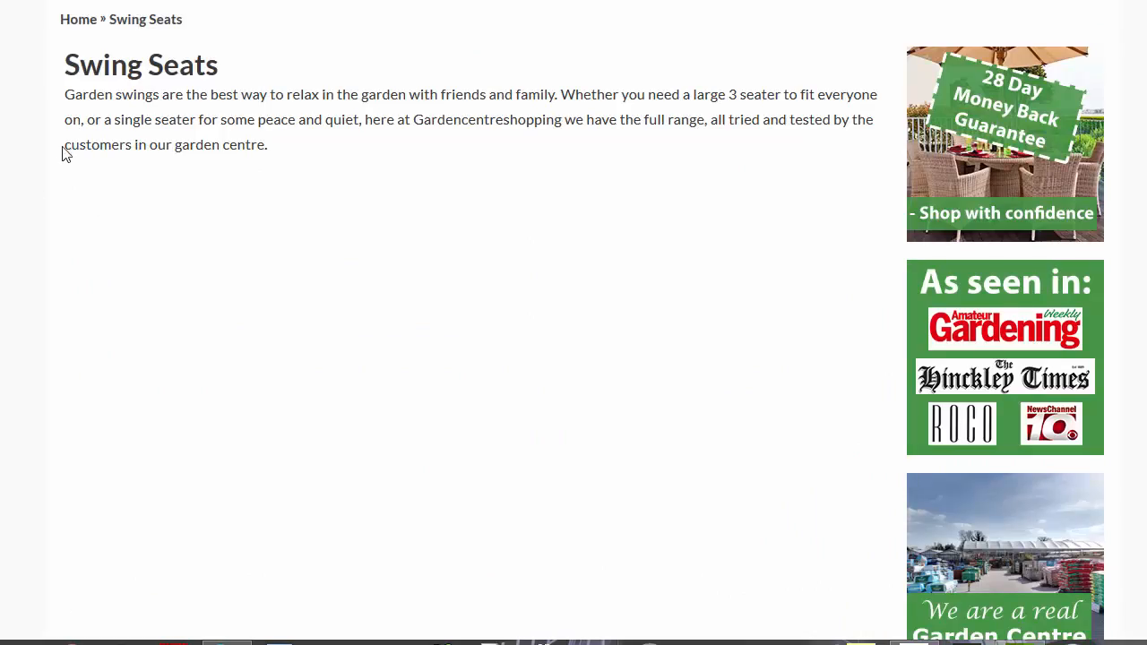
pyautogui.moveTo(62, 154); pyautogui.dragTo(151, 143)
pyautogui.click(170, 131)
pyautogui.moveTo(489, 3)
pyautogui.moveTo(127, 241); pyautogui.dragTo(167, 176)
pyautogui.click(259, 175)
# Create a new Journal banner module named Single Swing Cat Image
pyautogui.click(206, 2)
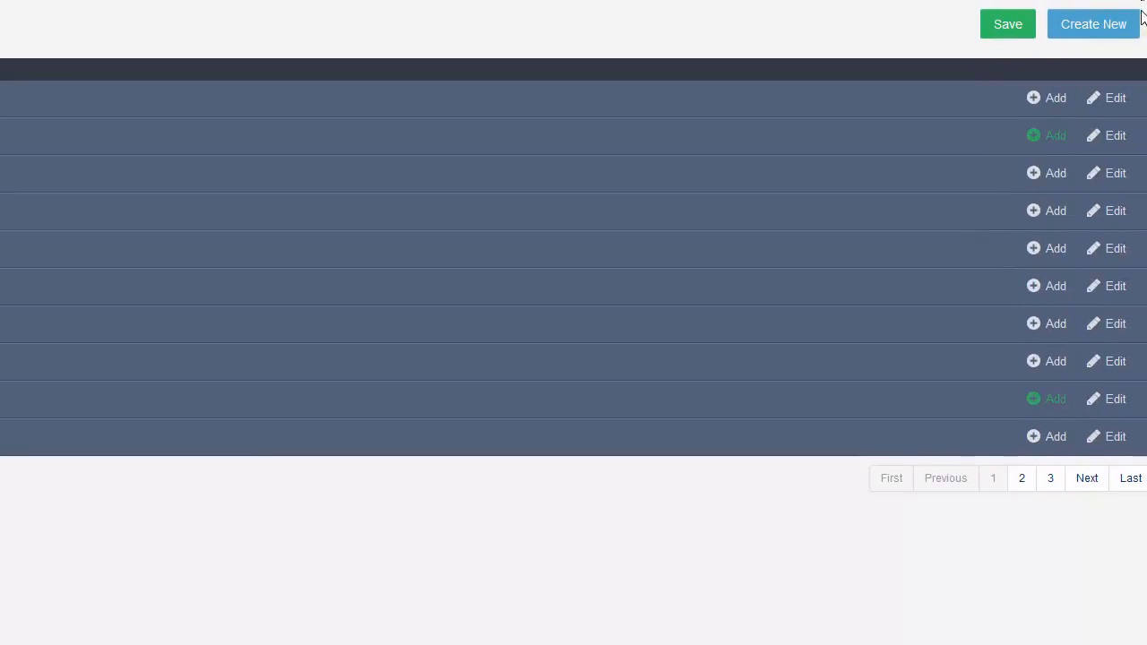
pyautogui.click(1095, 27)
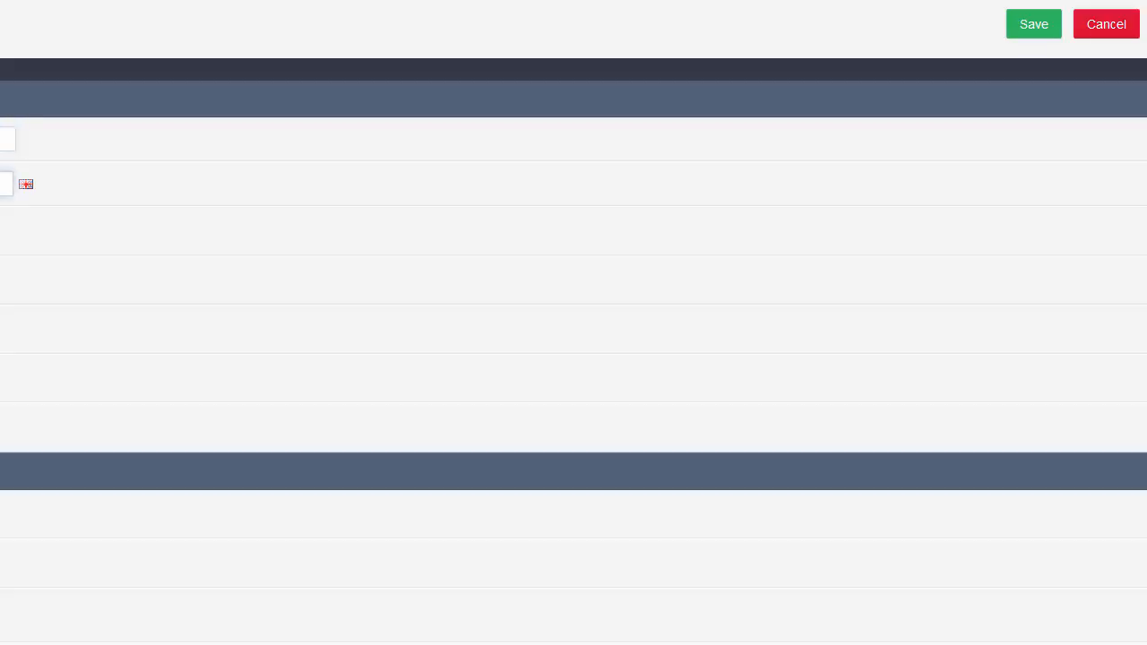
# Set the module's No Columns items per row to 2 for Large Desktop, Desktop and Tablet, and 1 for Large Phone
pyautogui.click(2, 252)
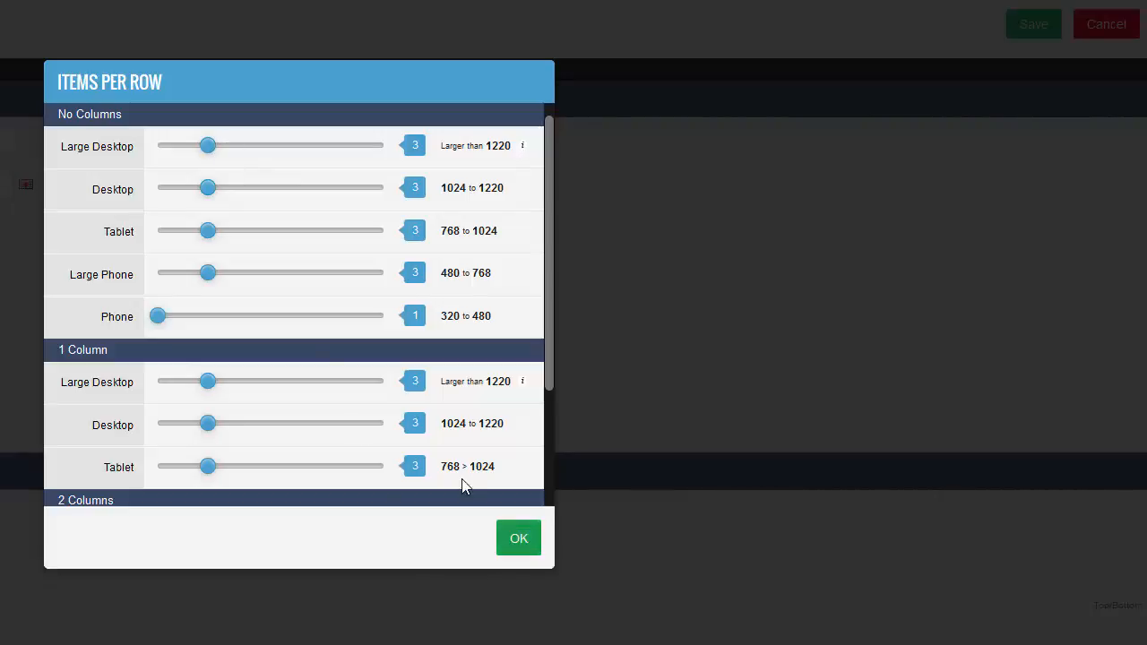
pyautogui.moveTo(209, 148); pyautogui.dragTo(183, 146)
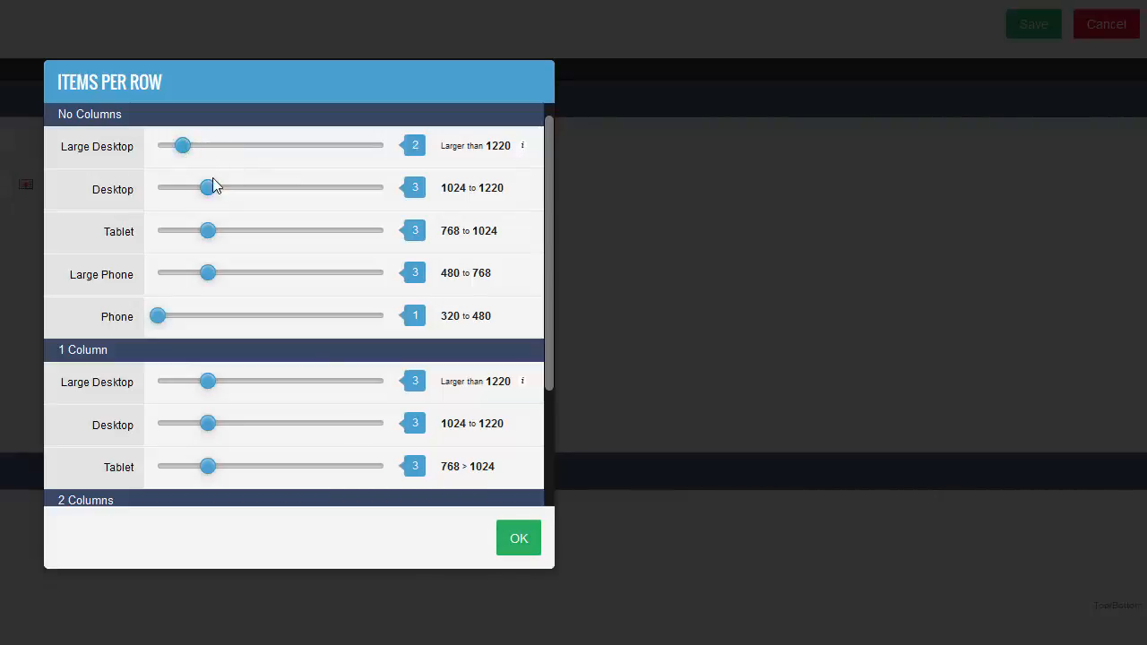
pyautogui.moveTo(212, 186); pyautogui.dragTo(179, 194)
pyautogui.moveTo(206, 231); pyautogui.dragTo(184, 236)
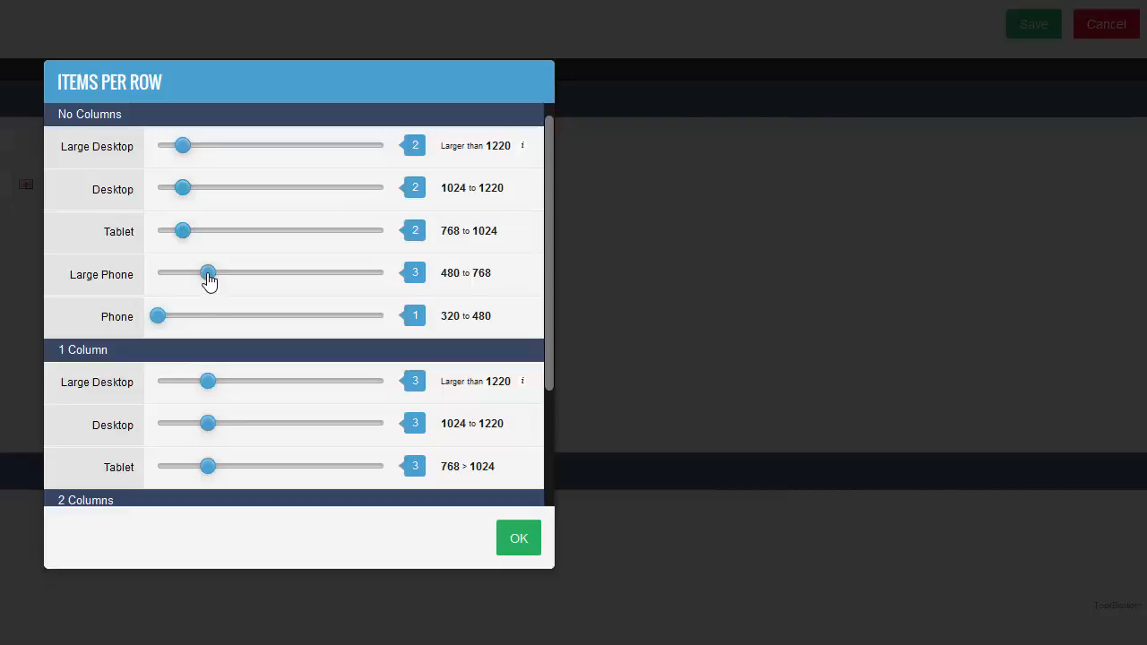
pyautogui.moveTo(210, 280); pyautogui.dragTo(188, 279)
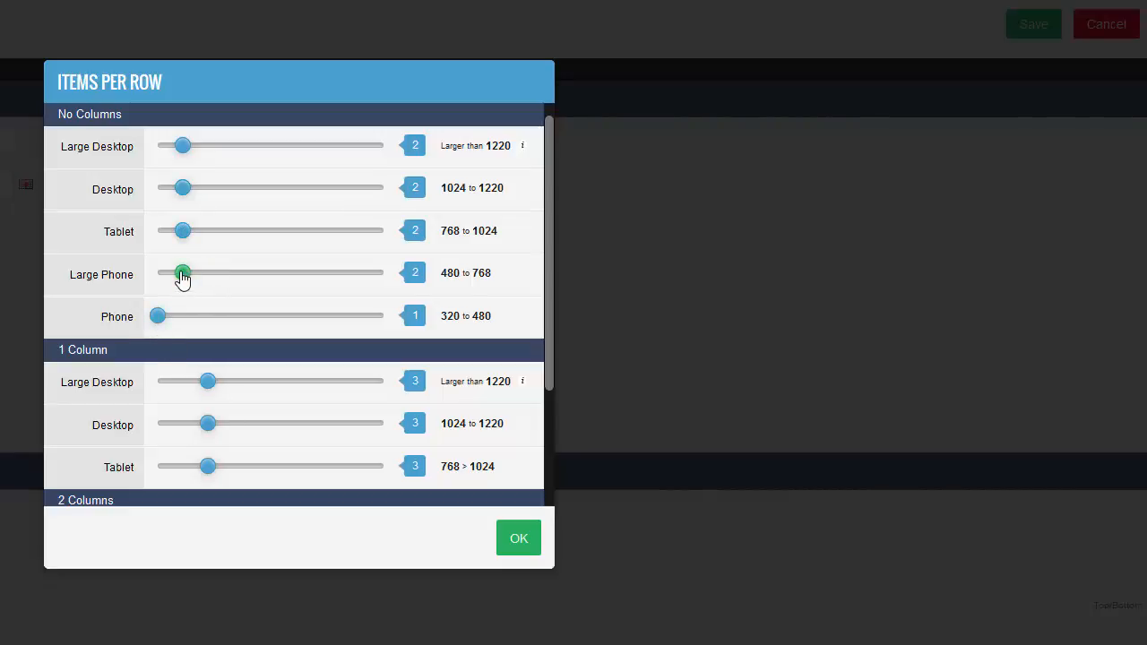
pyautogui.moveTo(182, 277); pyautogui.dragTo(162, 280)
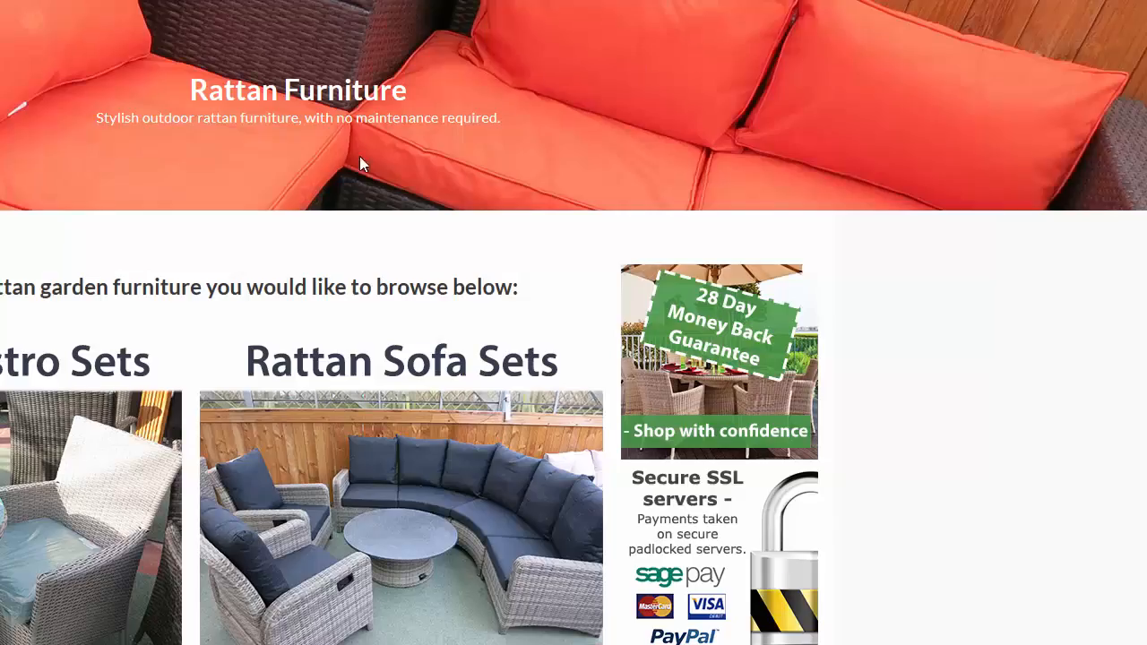
pyautogui.scroll(-2, 261, 346)
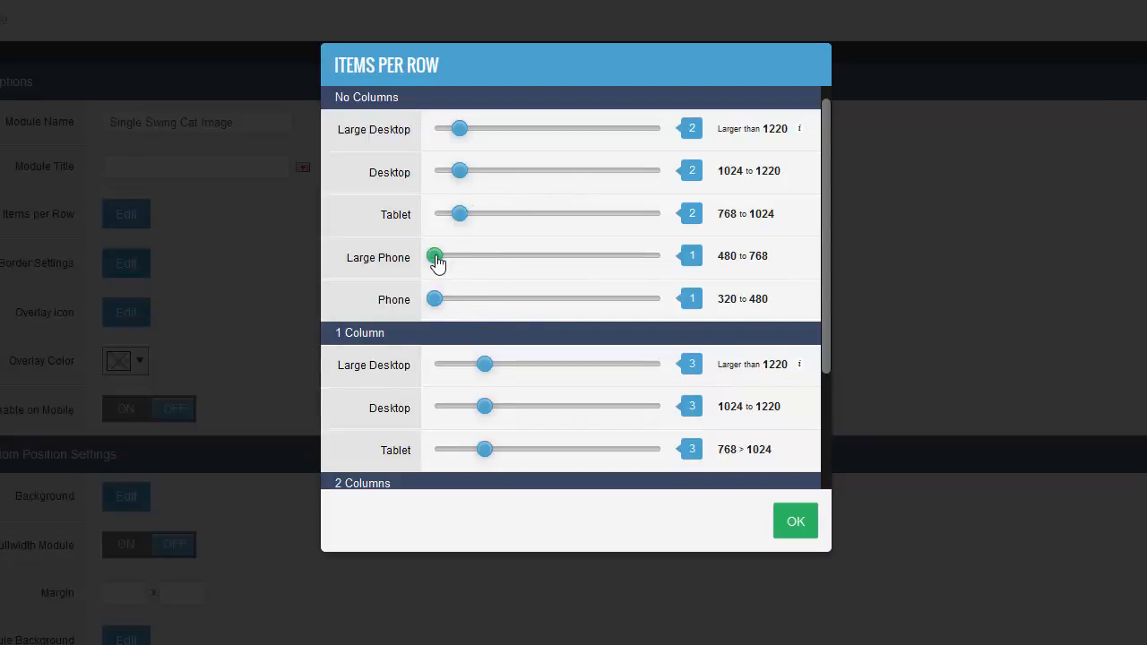
pyautogui.moveTo(436, 259)
pyautogui.mouseDown()
pyautogui.moveTo(458, 259)
pyautogui.moveTo(426, 261)
pyautogui.mouseUp()
# Set the 1 Column items per row to 2 for Large Desktop, Desktop and Tablet
pyautogui.scroll(-2, 450, 345)
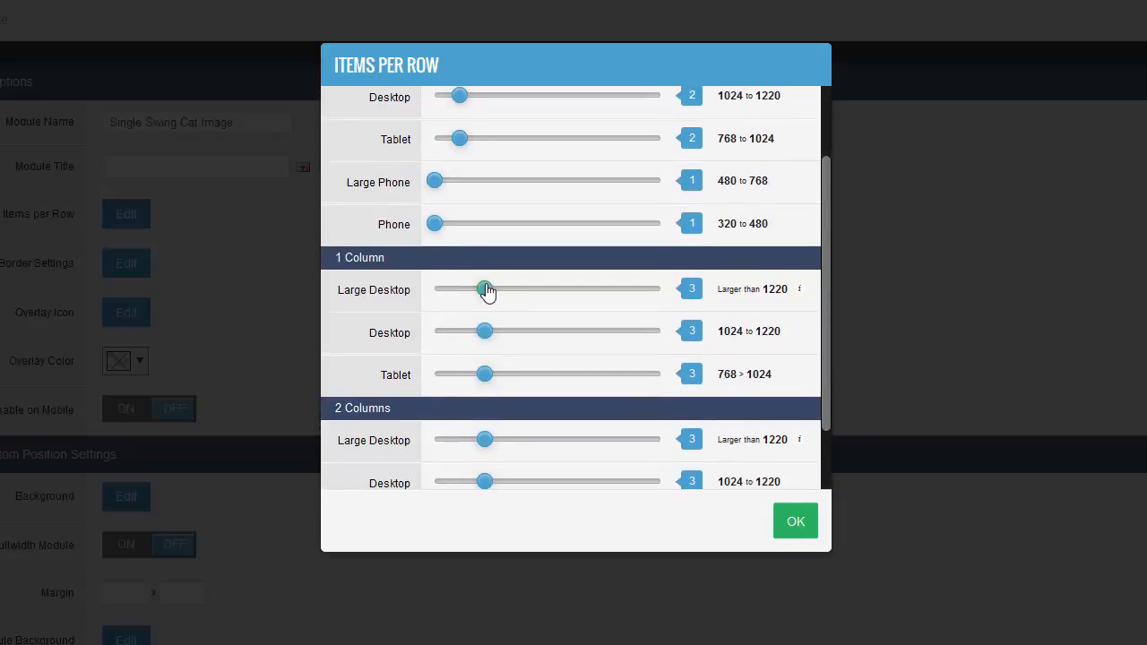
pyautogui.moveTo(484, 288); pyautogui.dragTo(473, 299)
pyautogui.click(467, 334)
pyautogui.moveTo(481, 373); pyautogui.dragTo(460, 376)
# Set the 2 Columns items per row to 2 for Large Desktop, Desktop and Tablet, and accept the items-per-row settings
pyautogui.scroll(-2, 461, 376)
pyautogui.click(463, 385)
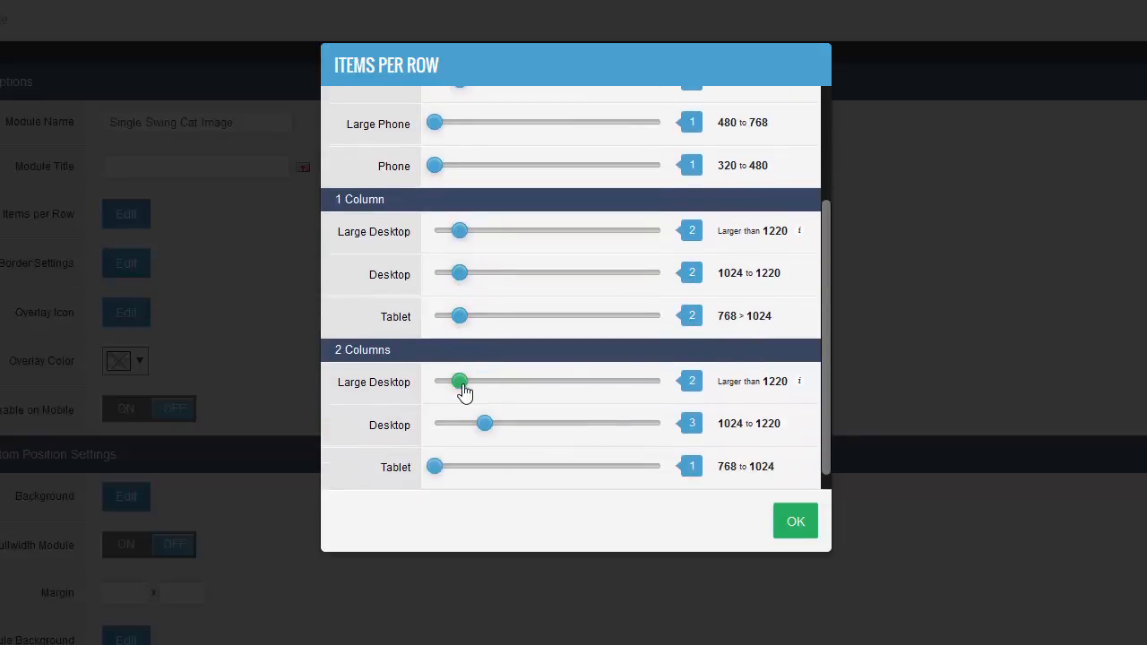
pyautogui.moveTo(485, 430); pyautogui.dragTo(461, 427)
pyautogui.click(460, 469)
pyautogui.scroll(3, 517, 435)
pyautogui.scroll(-3, 663, 380)
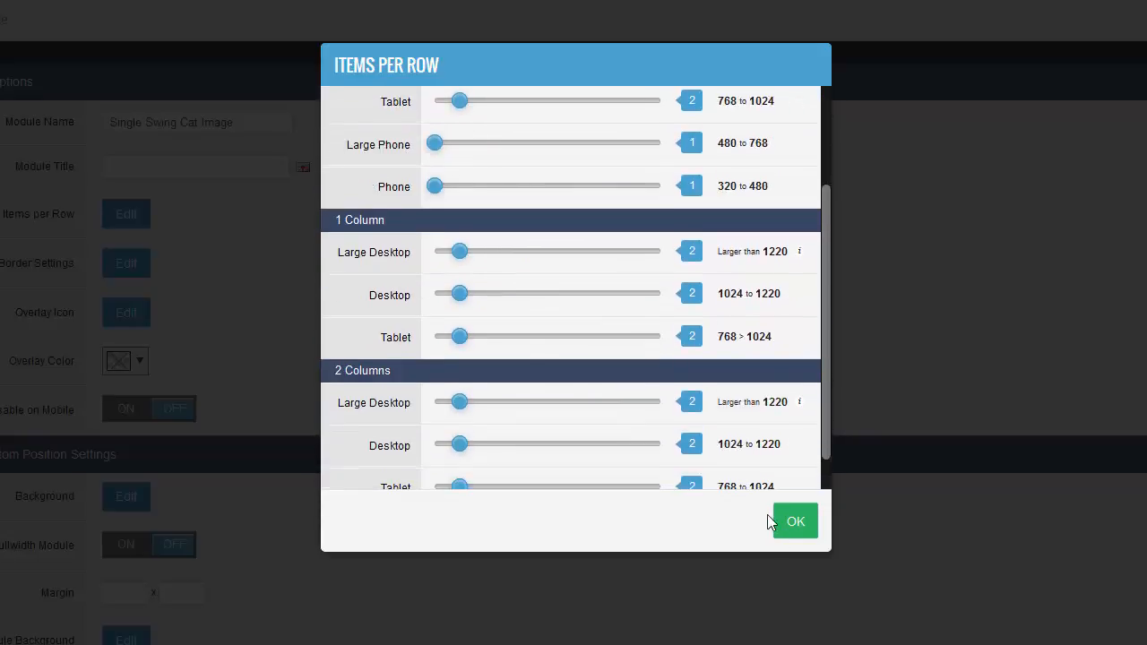
pyautogui.click(780, 523)
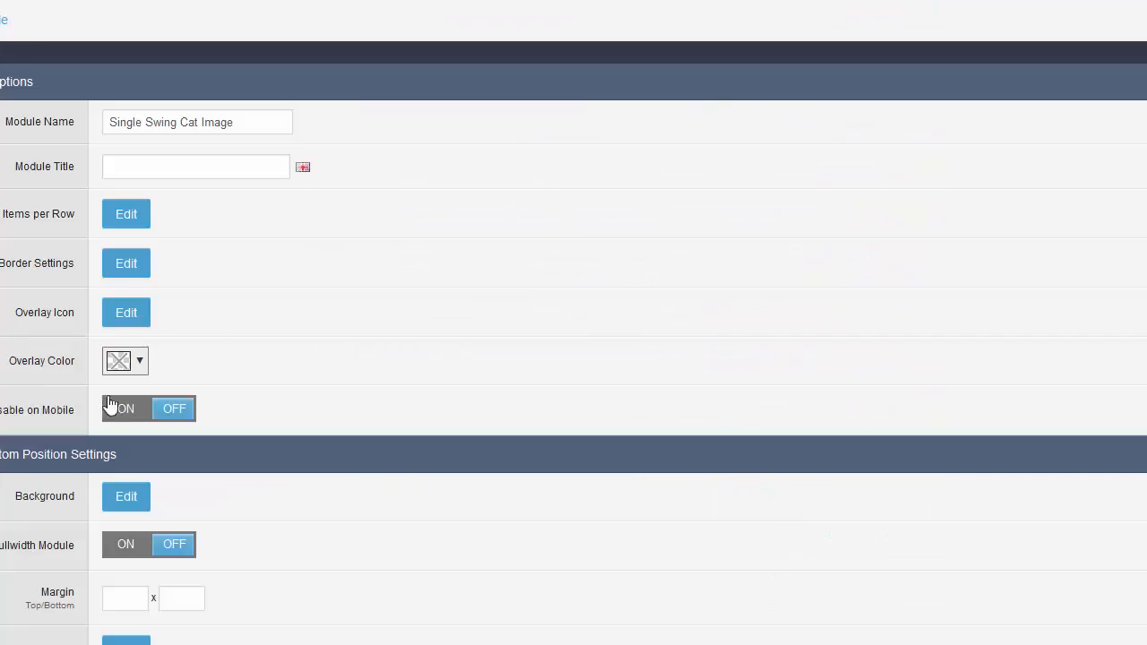
# Add a first banner item to the module and assign it the black 2-seater swing seat image from the image manager
pyautogui.scroll(-3, 188, 231)
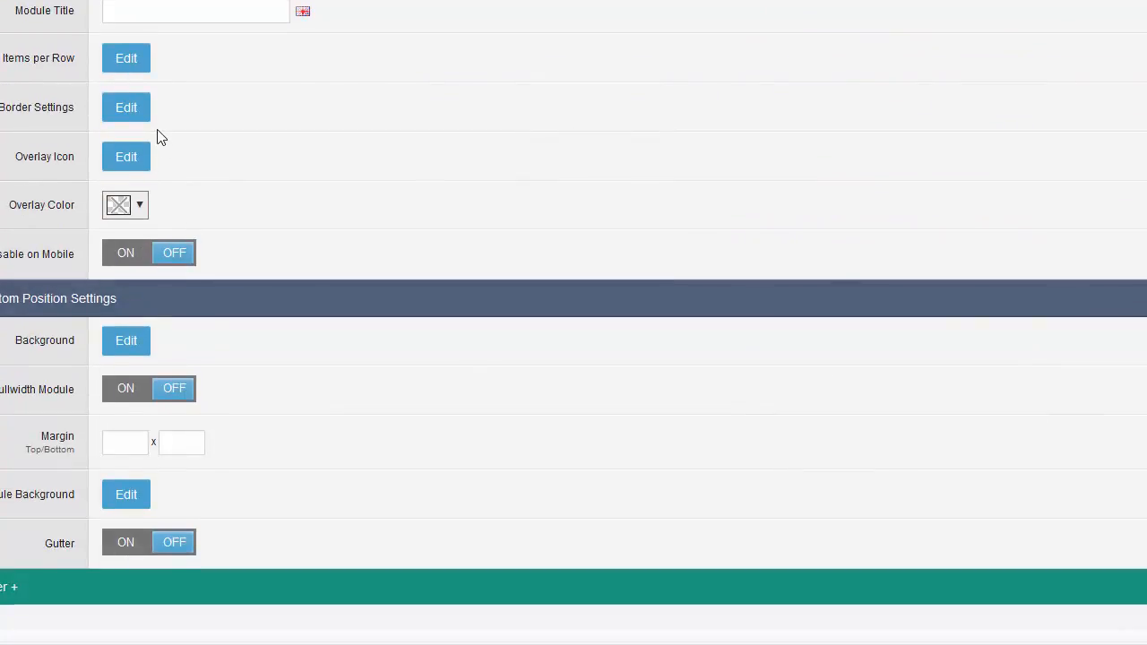
pyautogui.scroll(2, 144, 179)
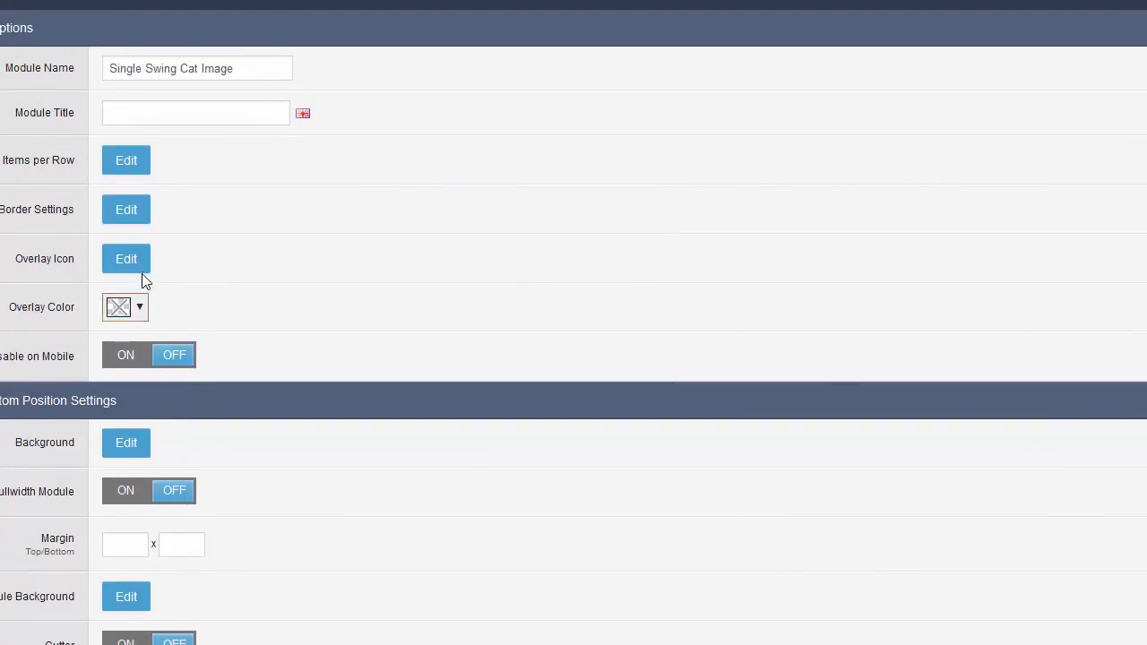
pyautogui.scroll(-2, 199, 315)
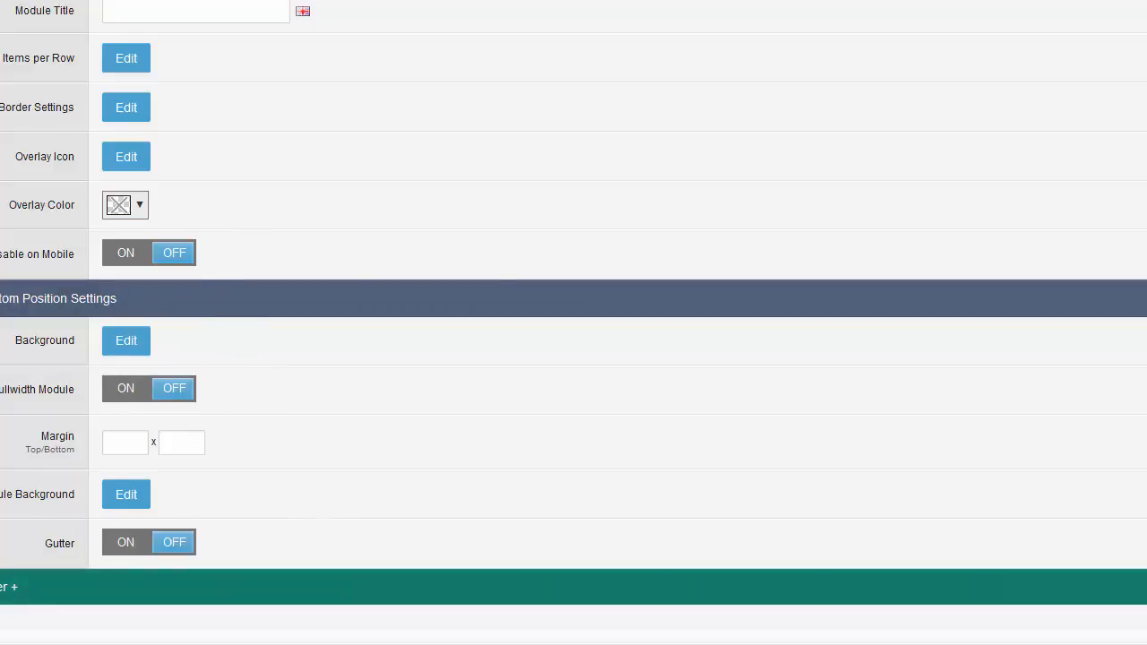
pyautogui.click(36, 593)
pyautogui.scroll(-2, 21, 619)
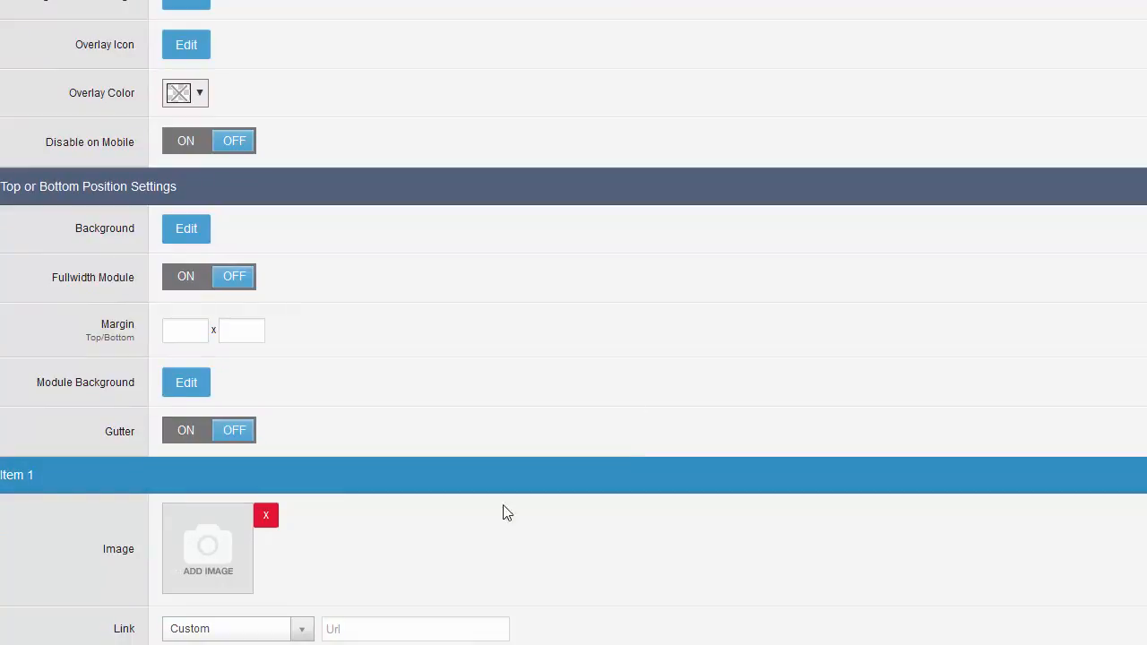
pyautogui.scroll(-3, 530, 586)
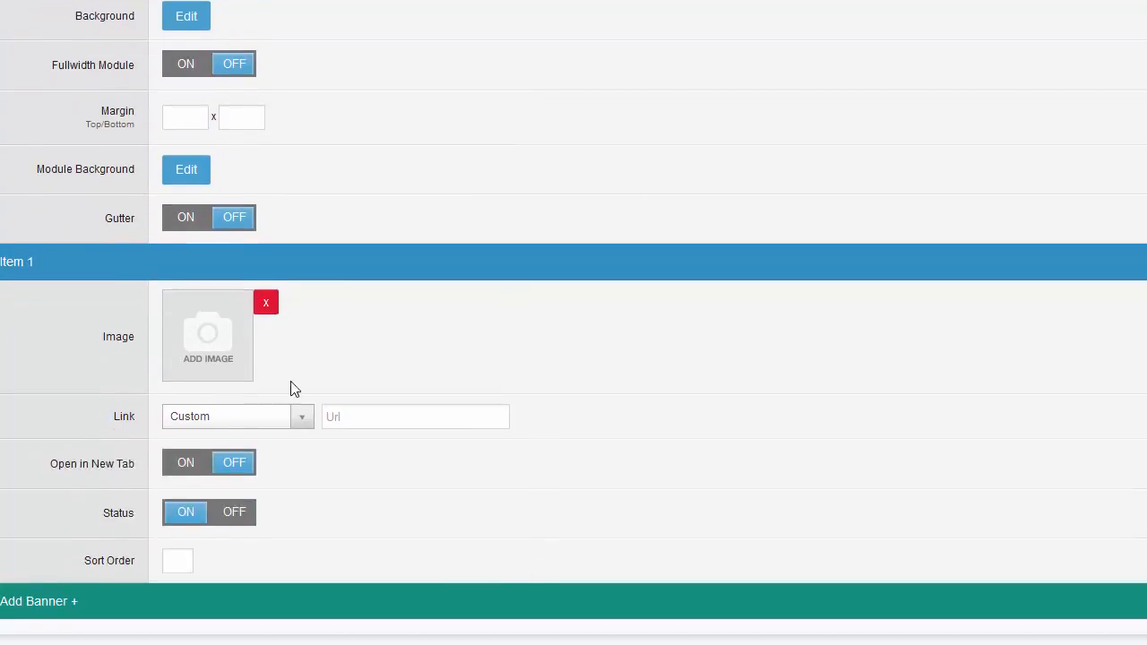
pyautogui.click(192, 366)
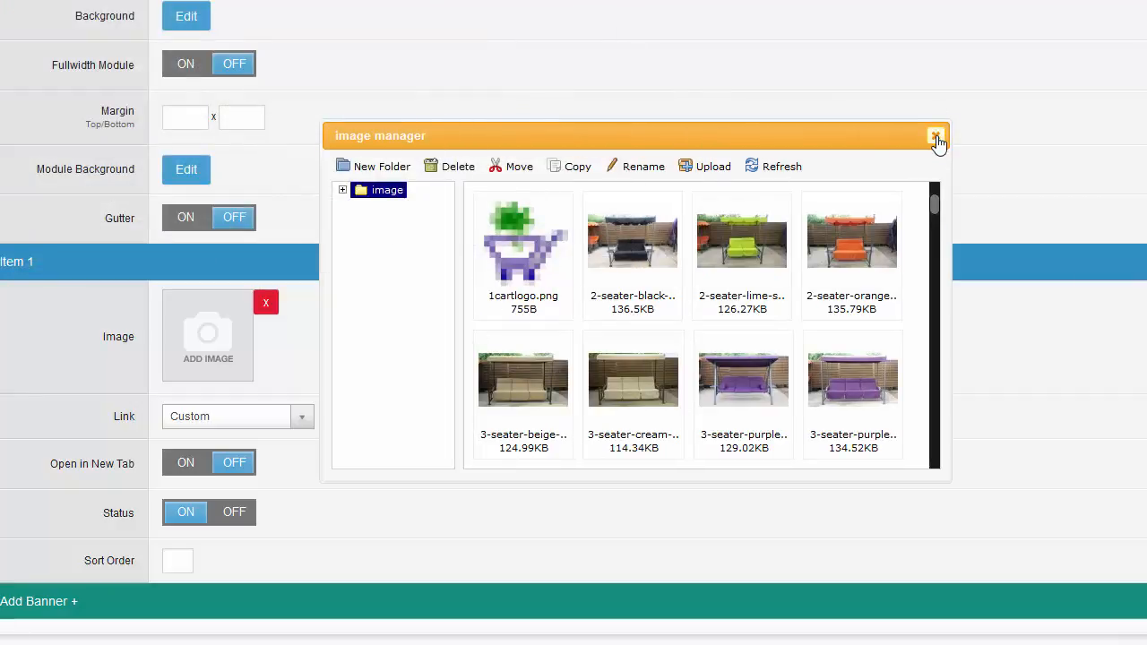
pyautogui.doubleClick(644, 260)
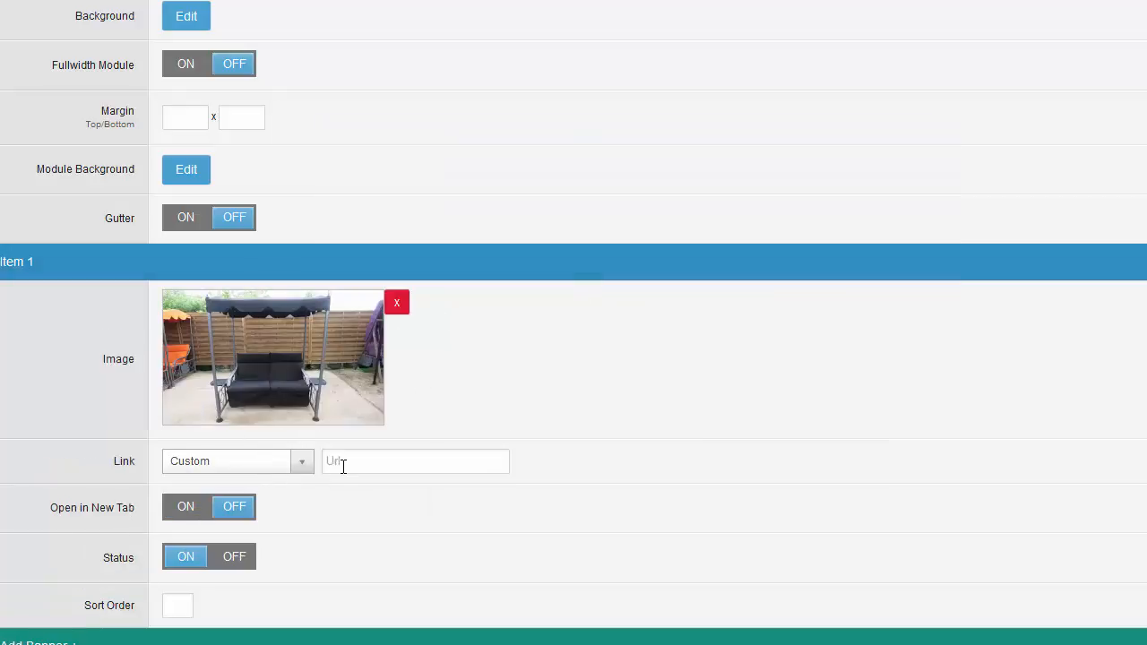
# Set Item 1's custom link to a swing seat subcategory address copied from the storefront's Swing Seats navigation
pyautogui.click(343, 463)
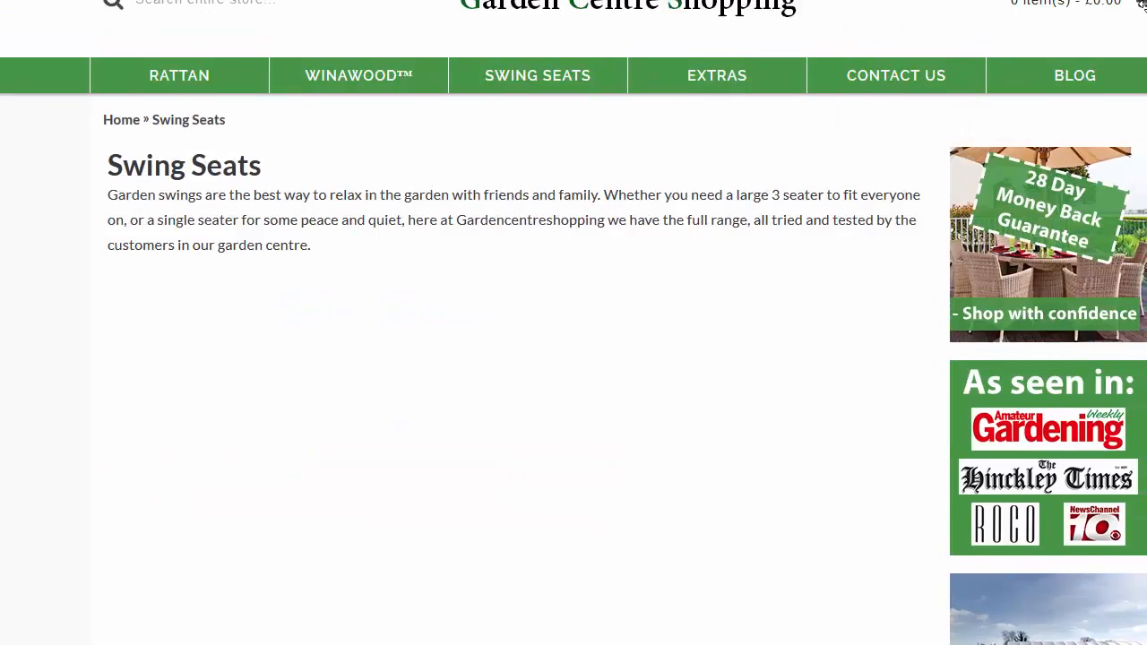
pyautogui.moveTo(534, 64)
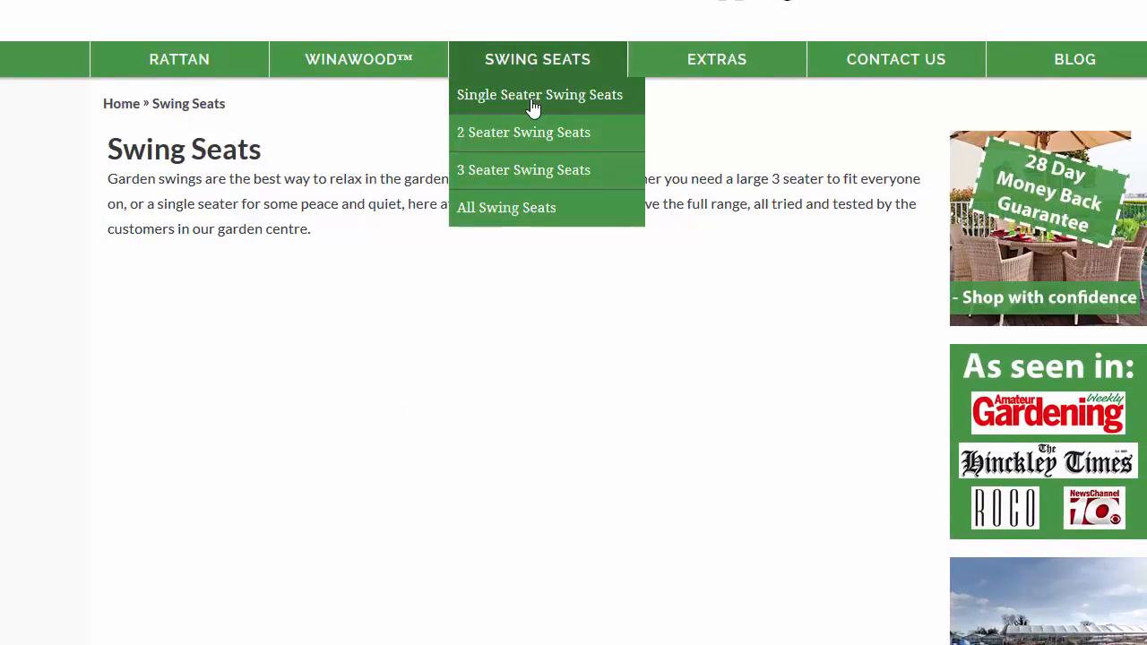
pyautogui.rightClick(526, 132)
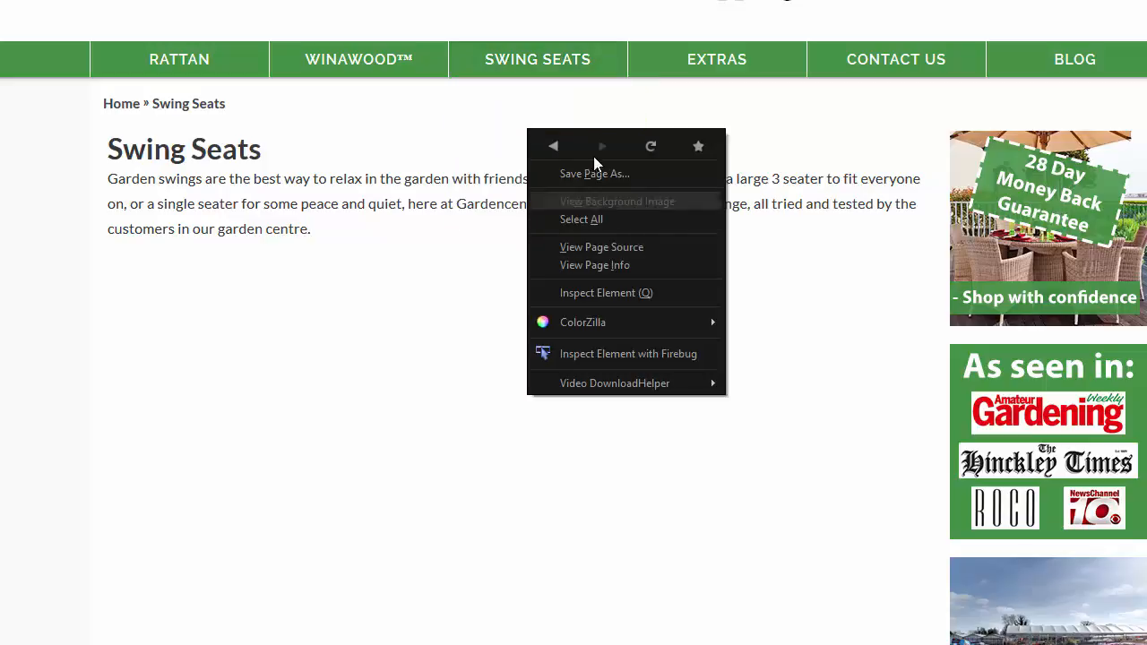
pyautogui.click(385, 430)
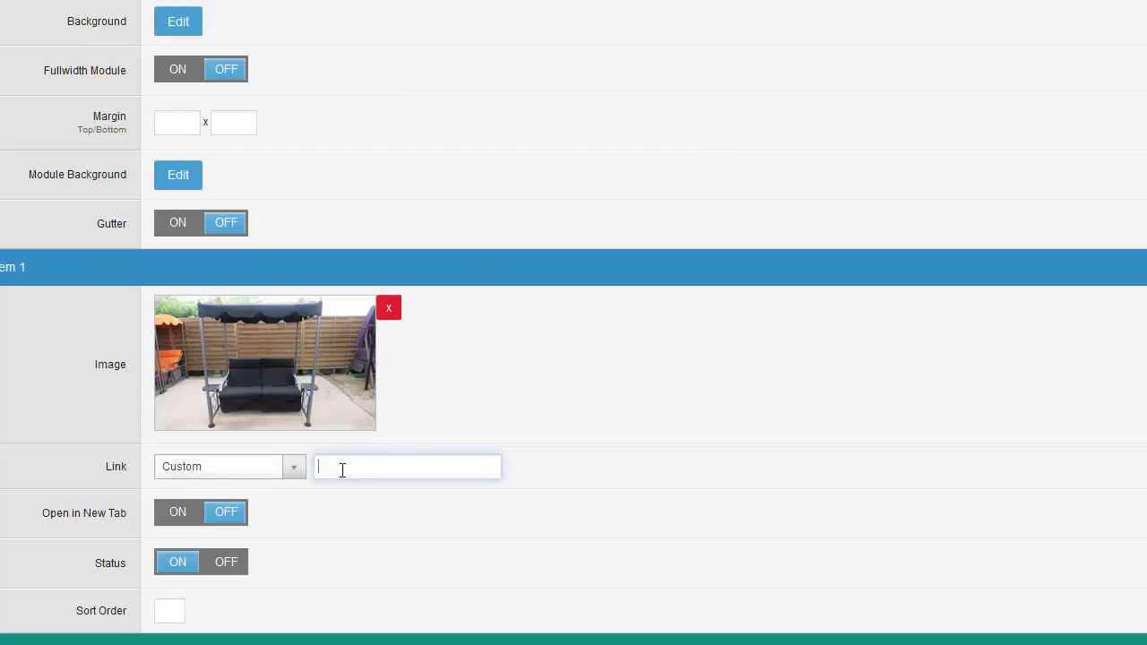
pyautogui.hotkey('ctrl', 'v')
pyautogui.moveTo(417, 466); pyautogui.dragTo(95, 456)
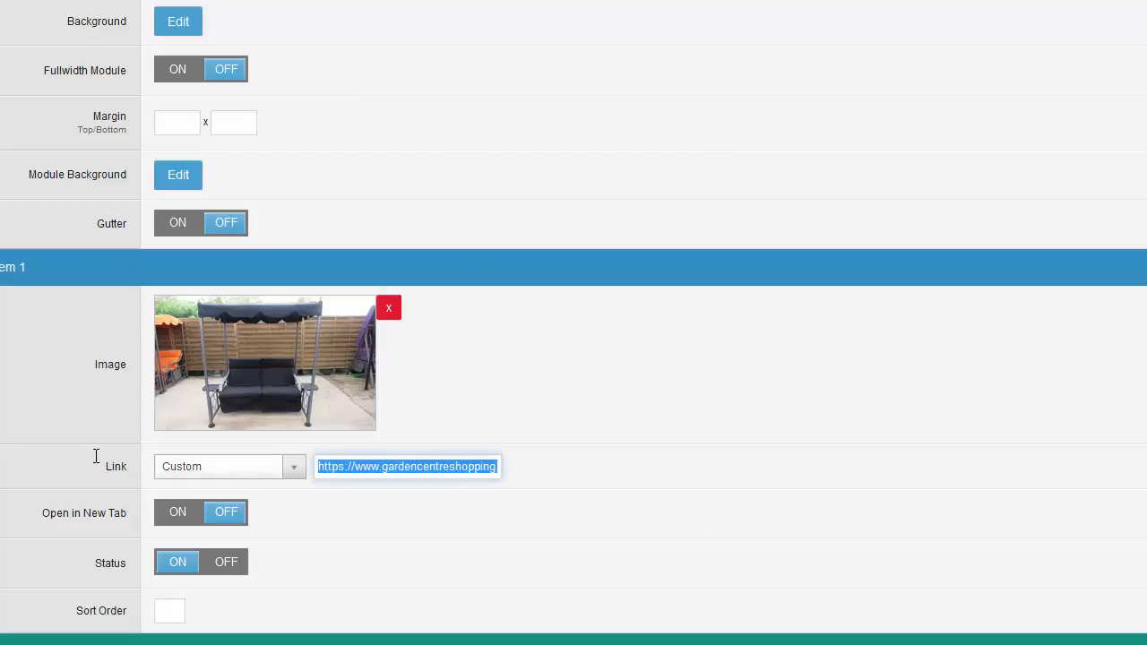
pyautogui.click(513, 514)
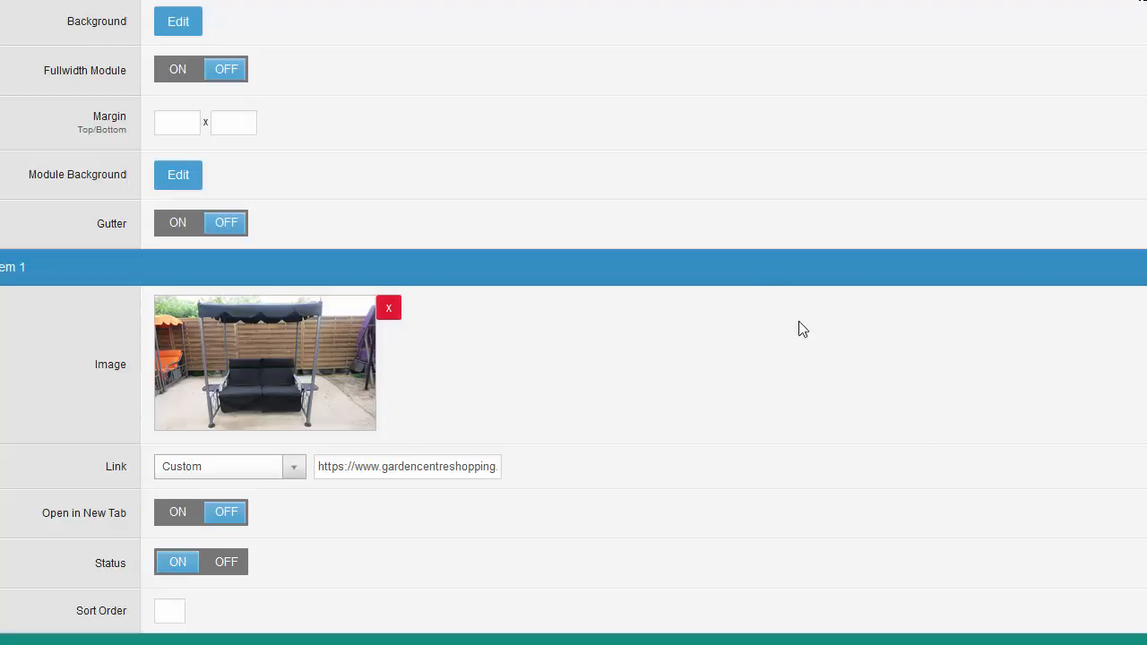
# Add a second banner item to the module below Item 1
pyautogui.scroll(-1, 90, 631)
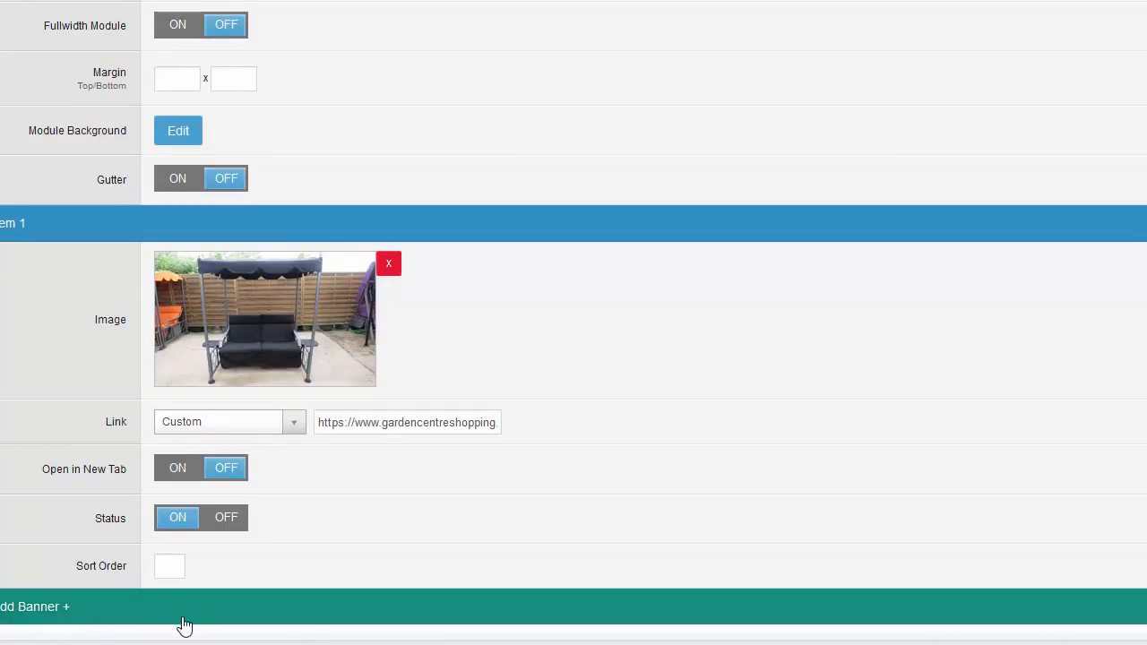
pyautogui.click(26, 606)
pyautogui.scroll(-3, 237, 379)
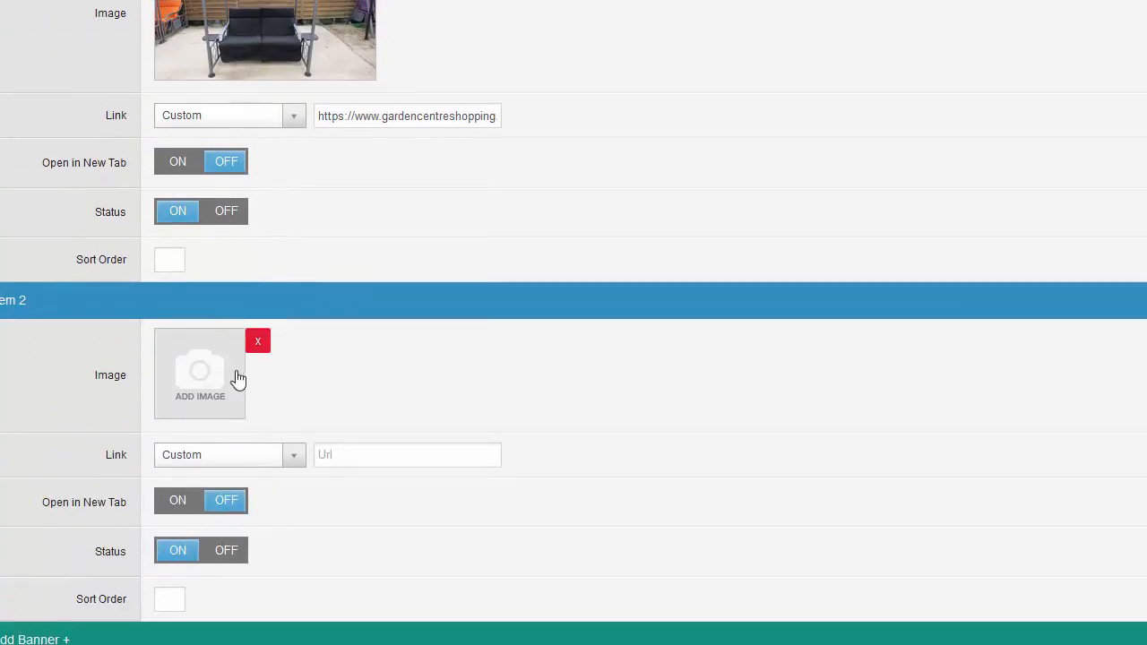
# Assign the lime 2-seater swing seat image to Item 2, link it to the two-seater-swing-seats address, and save the module
pyautogui.click(235, 380)
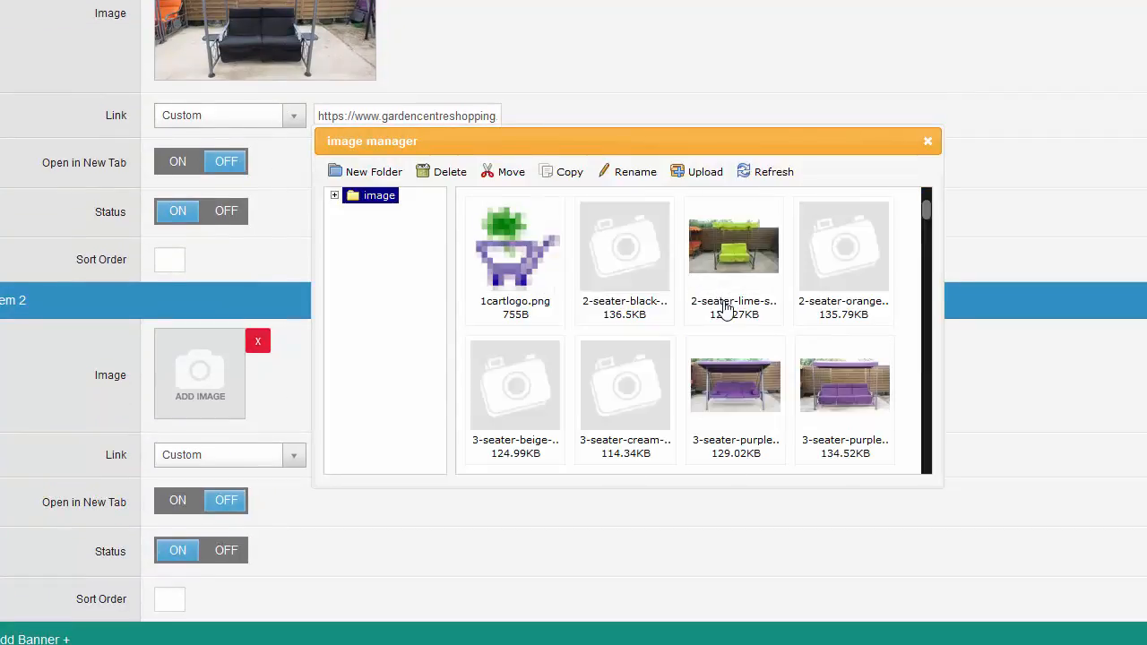
pyautogui.doubleClick(763, 250)
pyautogui.click(404, 495)
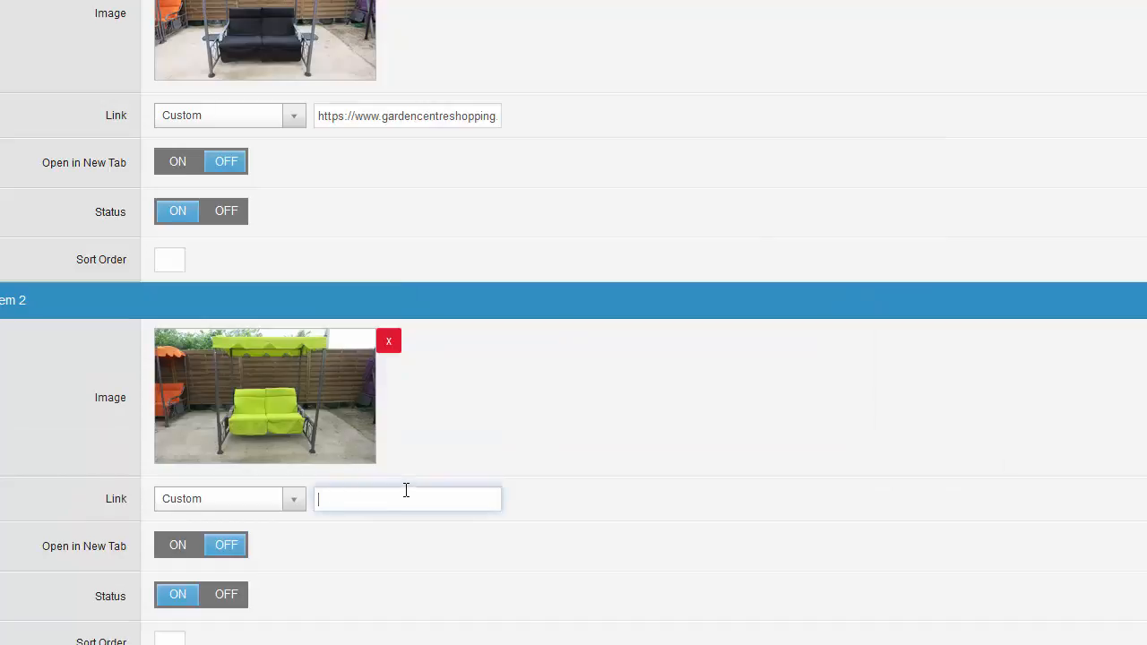
pyautogui.hotkey('ctrl', 'v')
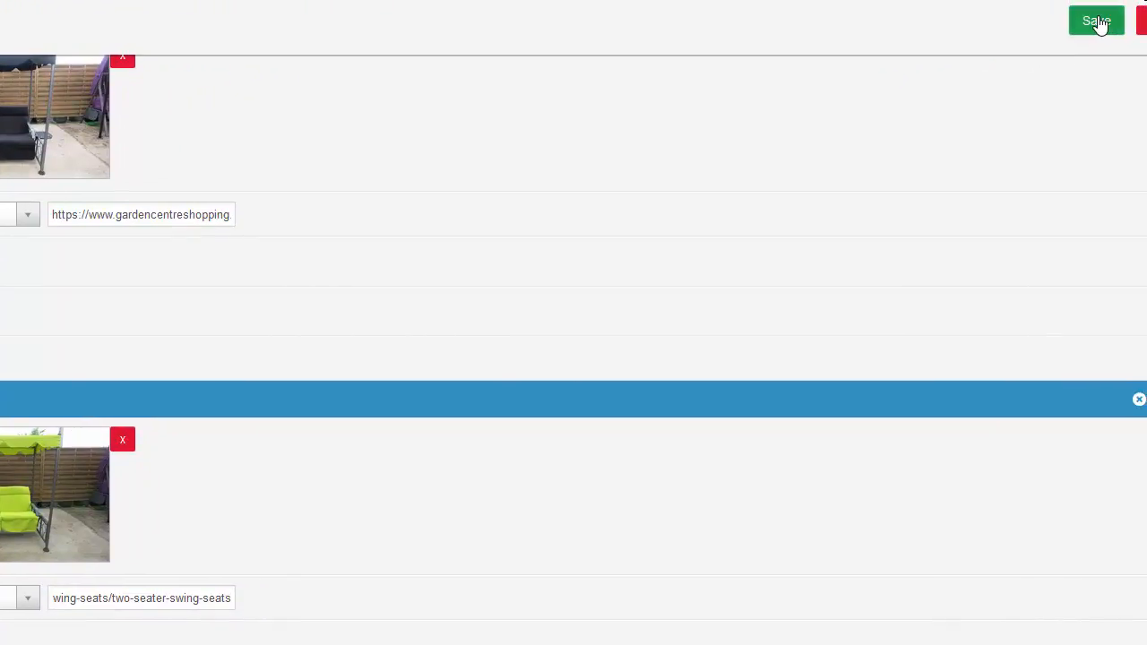
pyautogui.click(1100, 24)
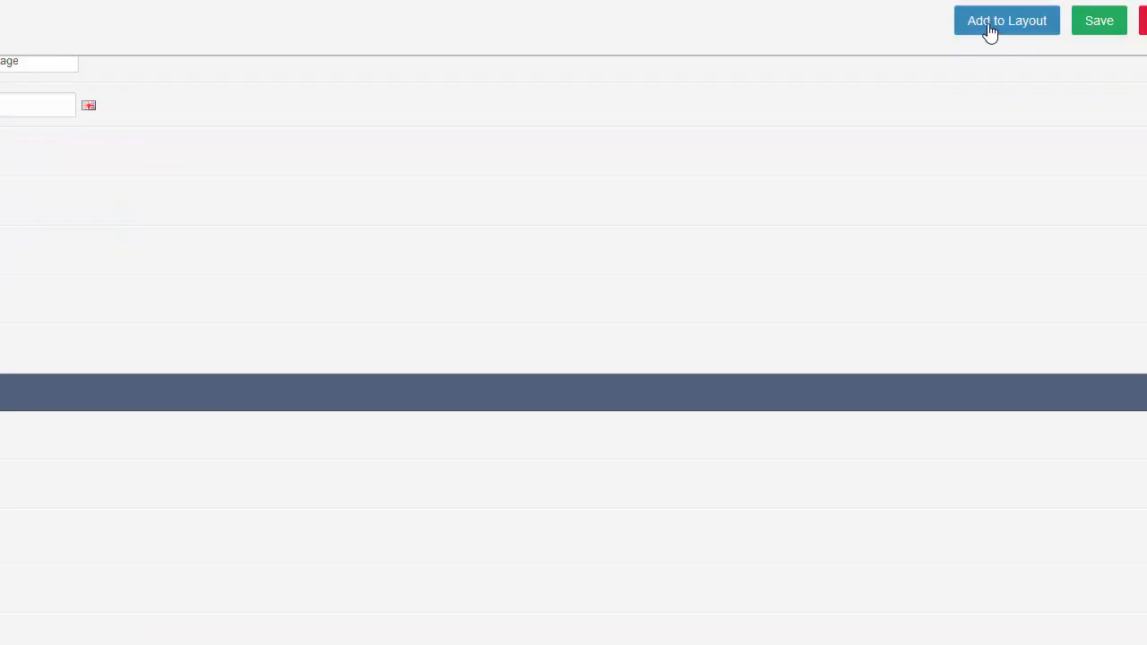
# Add the Single Swing Cat Image module to a layout, choosing Swing Seat Cat as its layout
pyautogui.click(989, 21)
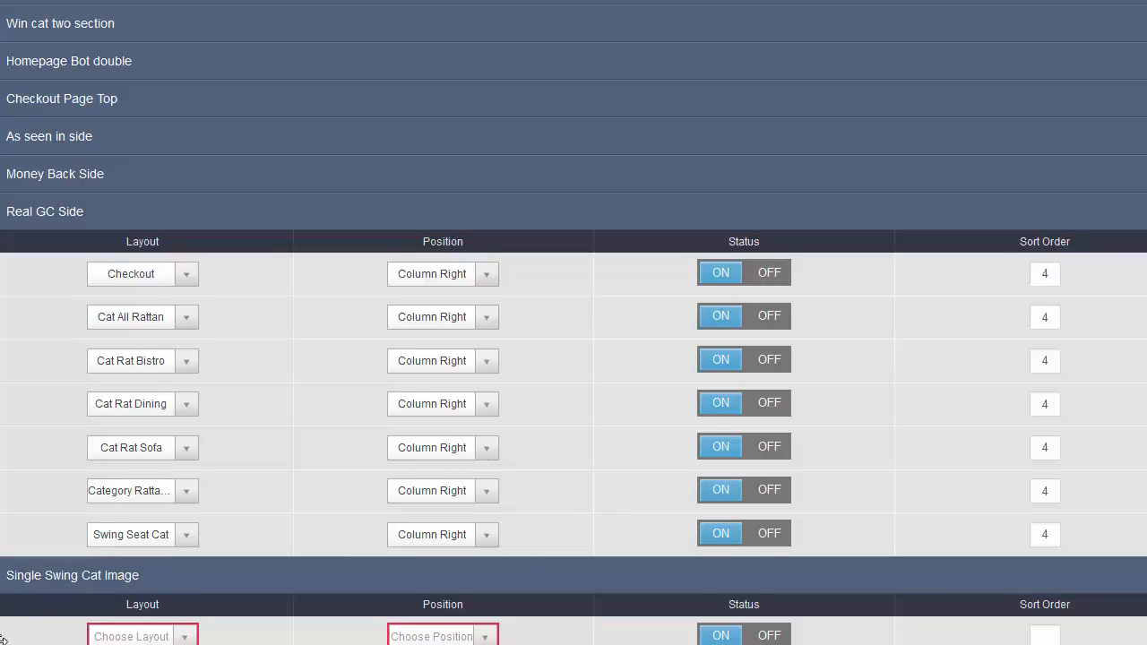
pyautogui.click(189, 620)
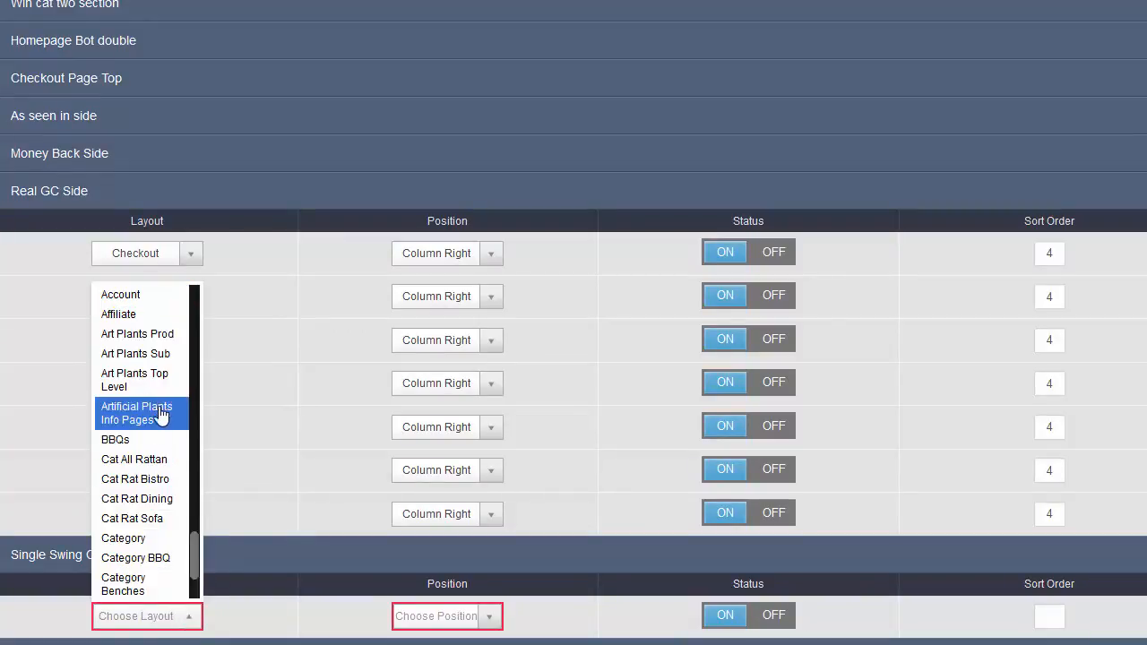
pyautogui.scroll(-5, 159, 525)
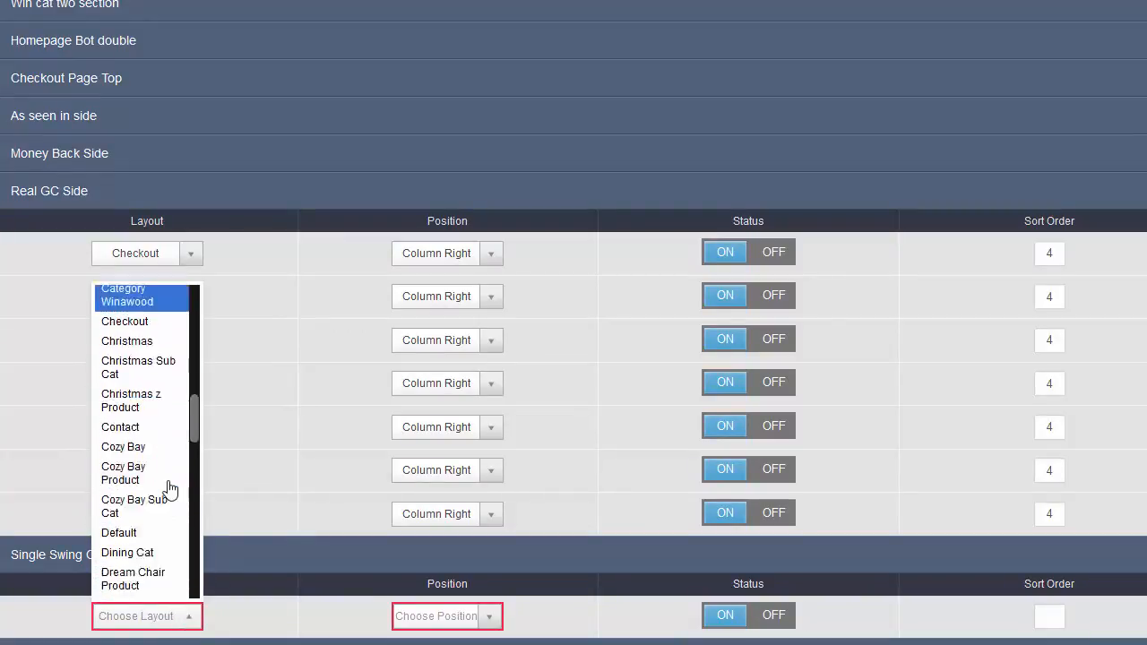
pyautogui.scroll(-10, 170, 489)
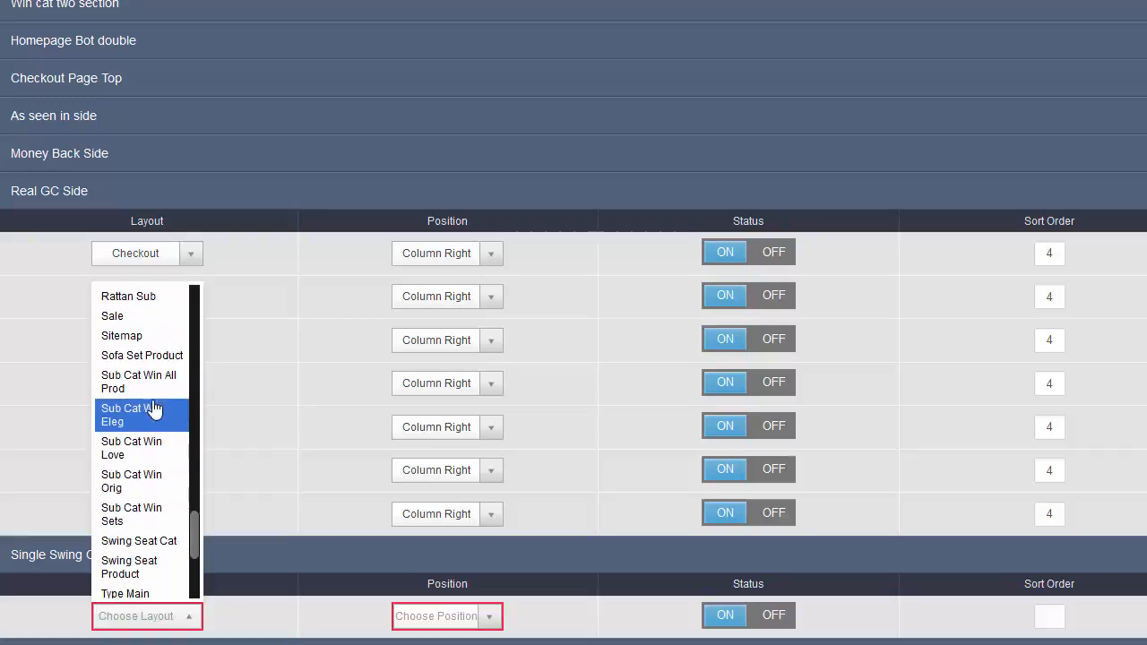
pyautogui.scroll(-5, 151, 448)
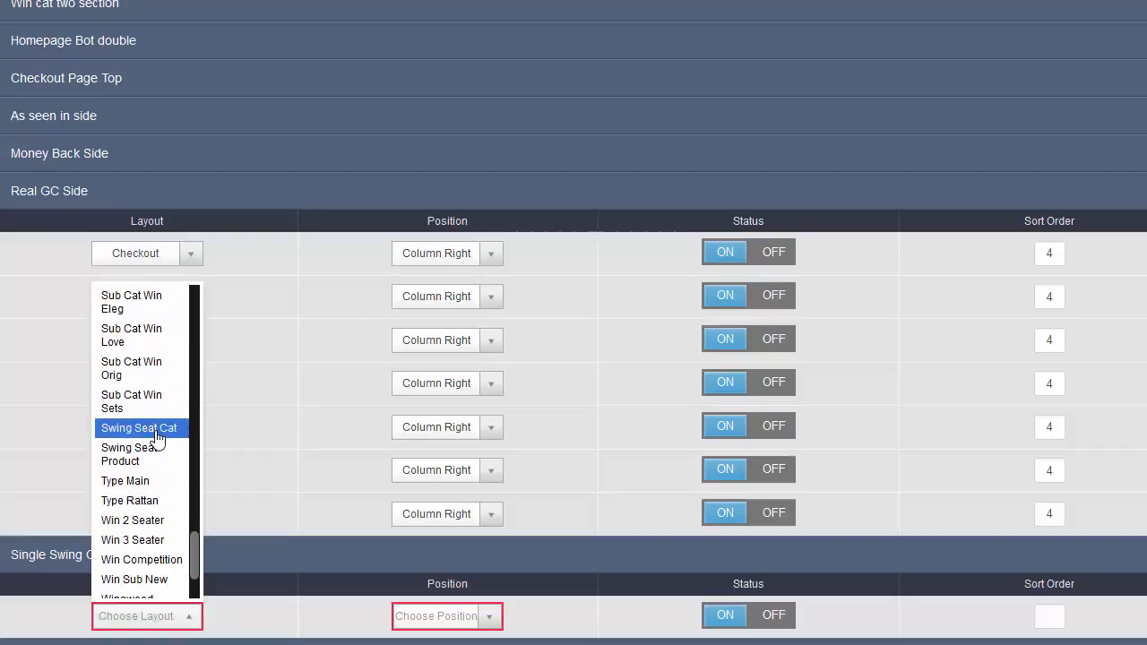
pyautogui.click(156, 434)
# Set the Single Swing Cat Image module's position to Content Bottom with a sort order of 1
pyautogui.click(448, 617)
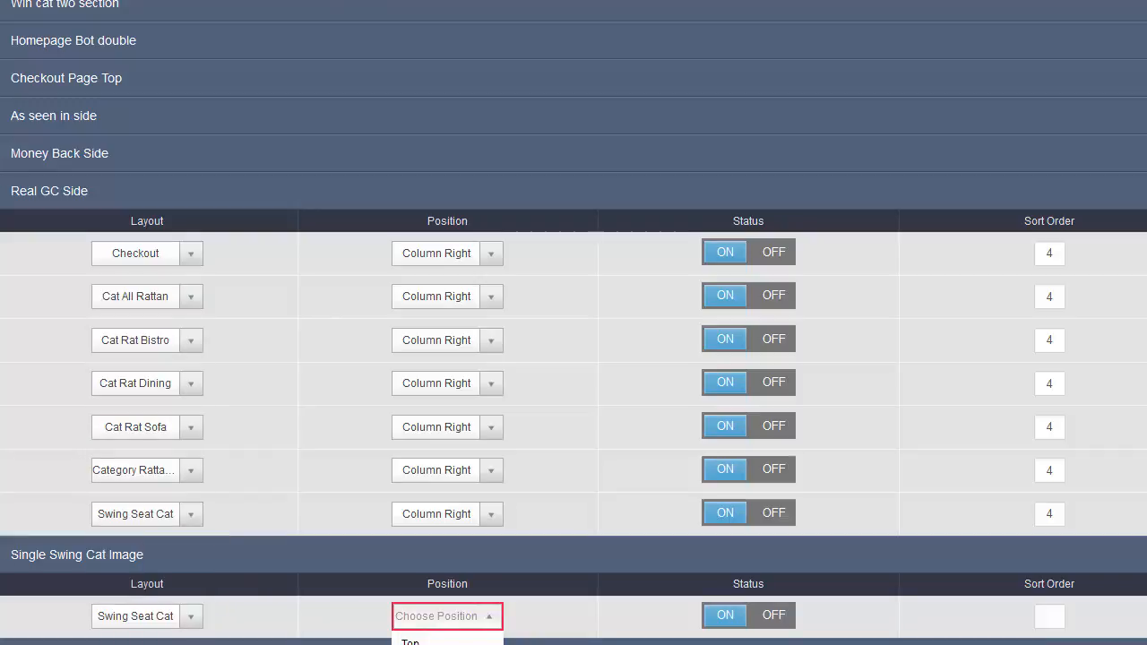
pyautogui.click(447, 643)
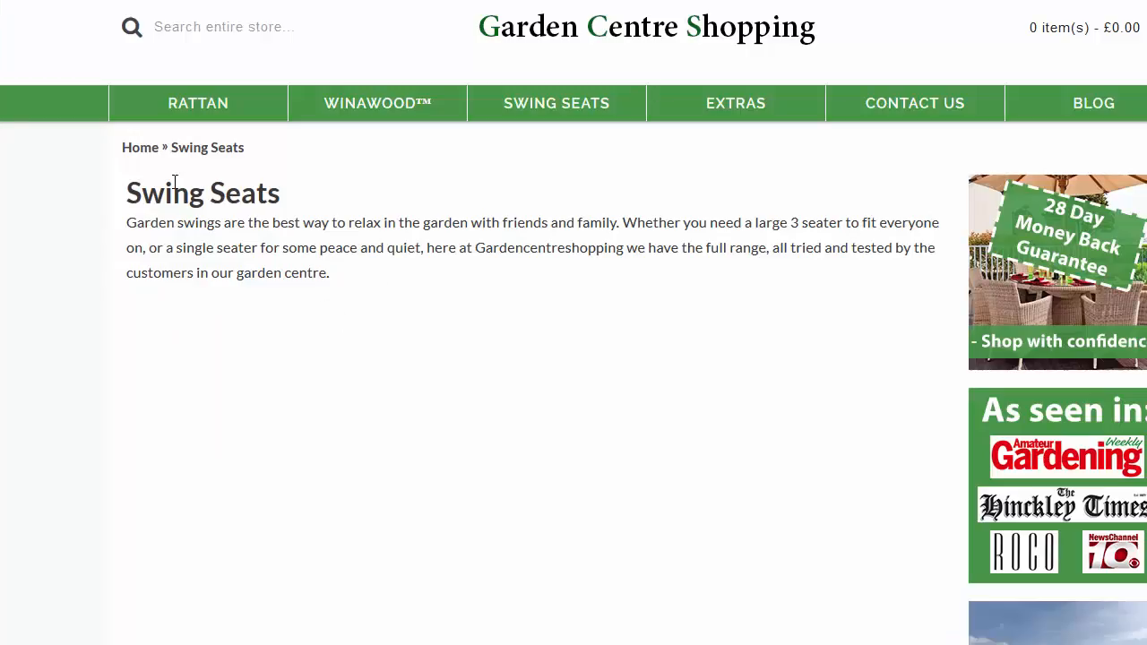
pyautogui.moveTo(174, 181); pyautogui.dragTo(390, 300)
pyautogui.click(390, 299)
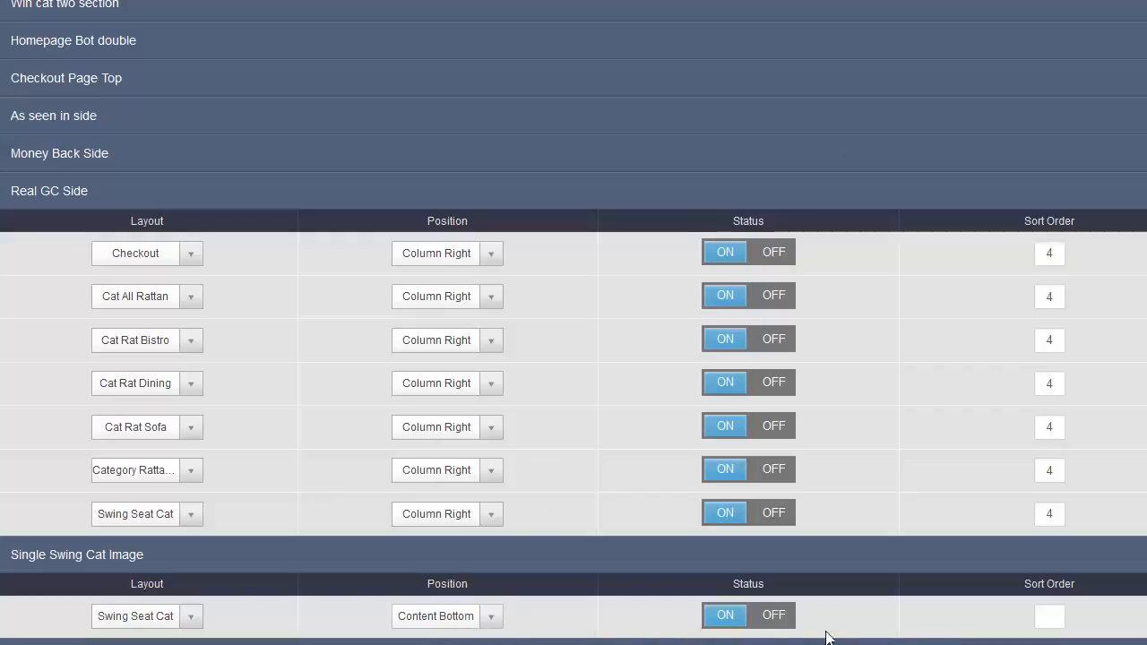
pyautogui.click(1041, 617)
pyautogui.write('1')
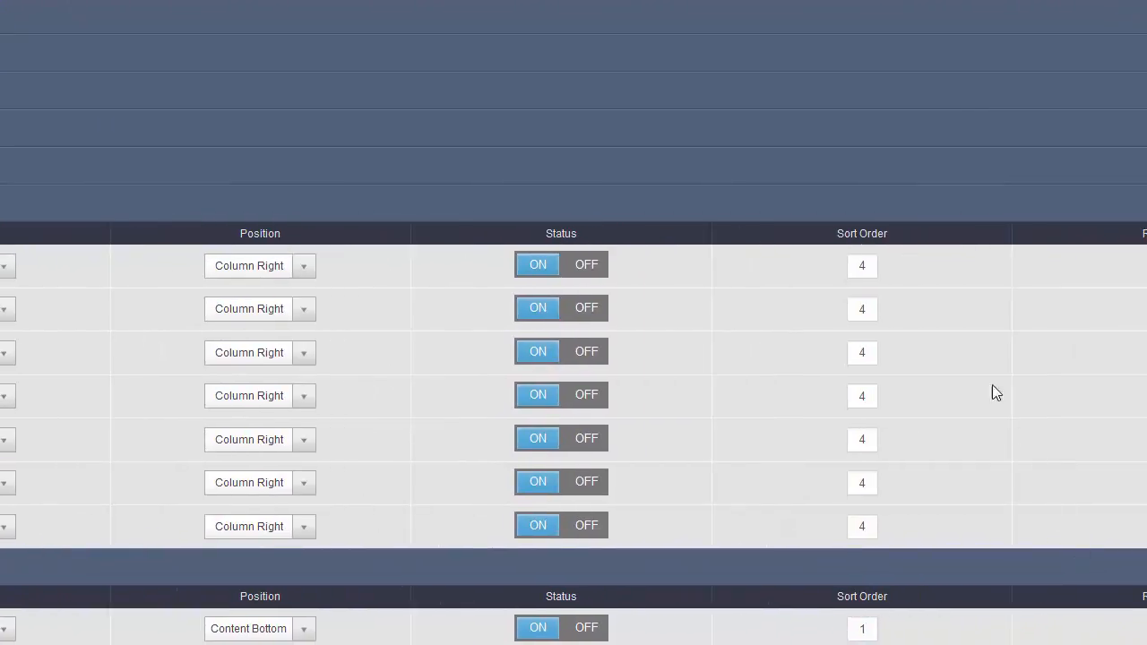
pyautogui.scroll(2, 980, 361)
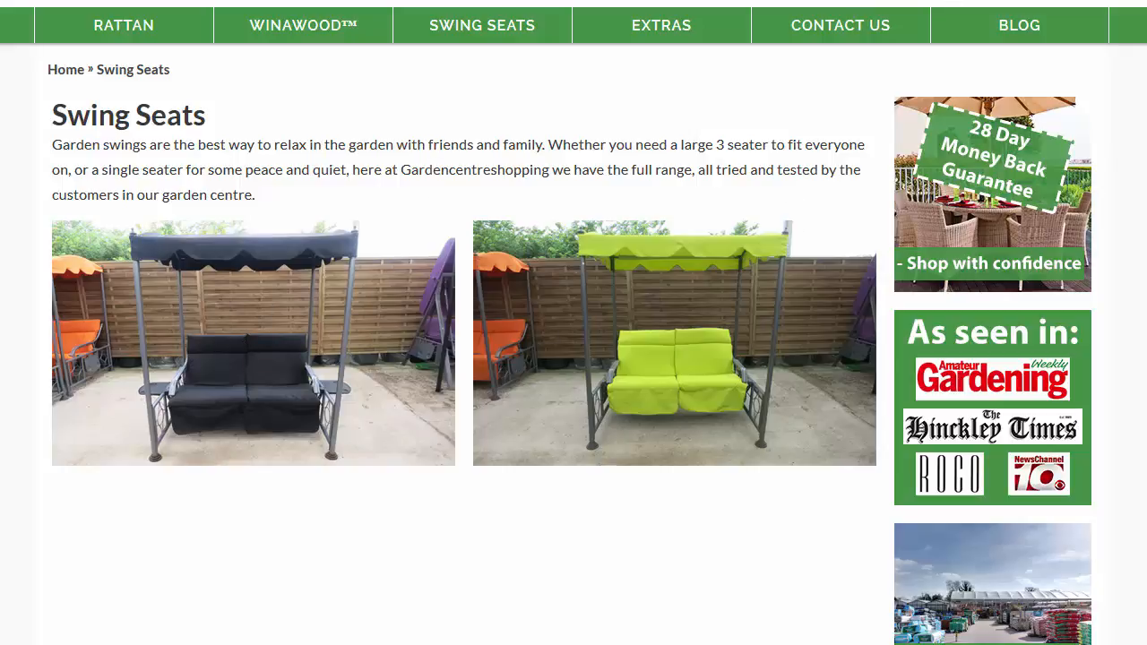
# Check the category image banners beneath the description on the storefront's Swing Seats page
pyautogui.scroll(-6, 1030, 224)
pyautogui.scroll(6, 1030, 224)
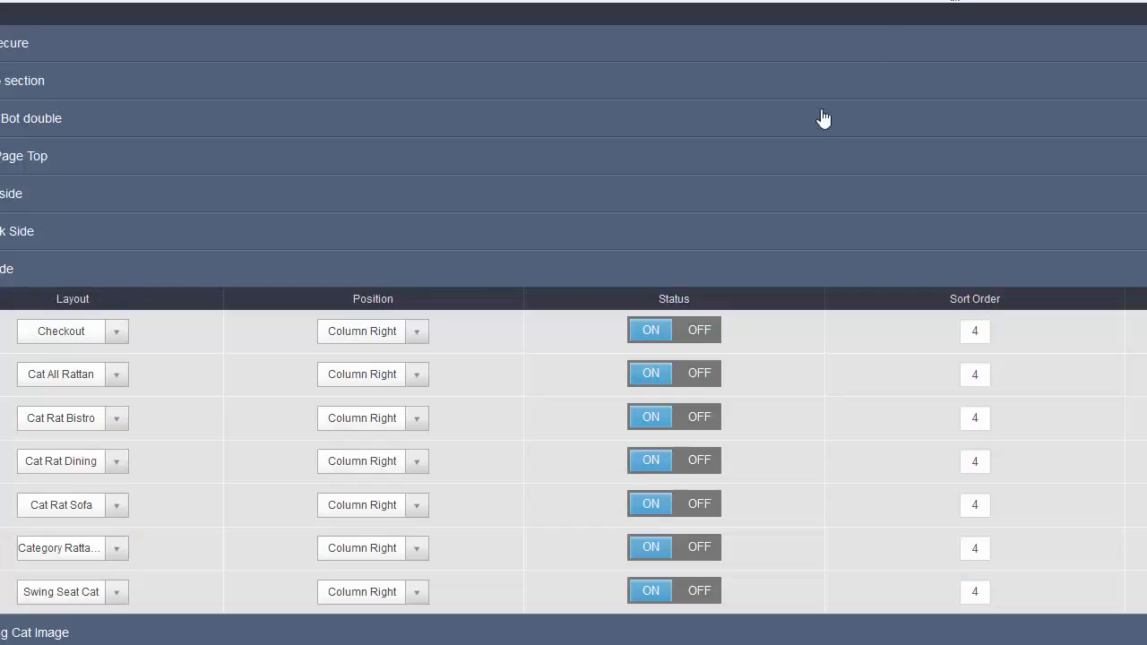
pyautogui.scroll(-3, 824, 118)
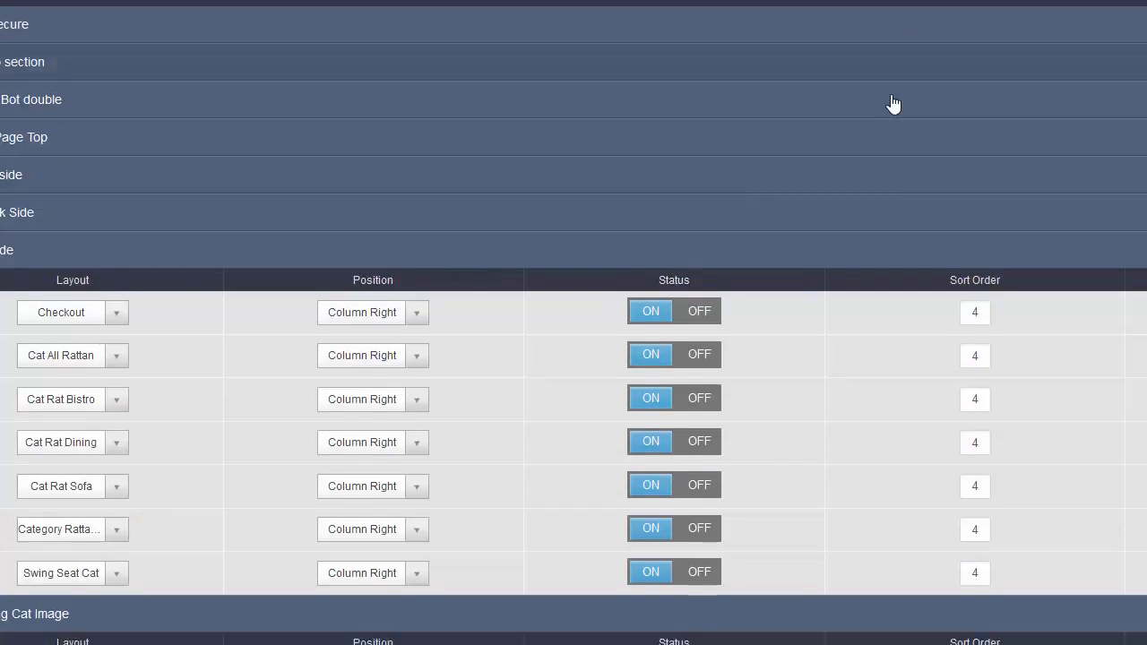